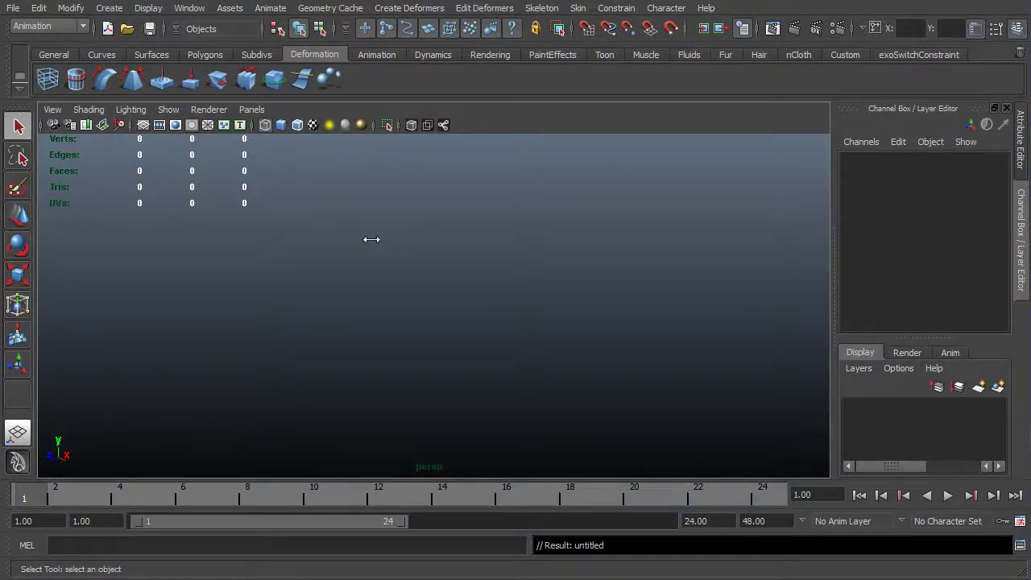
click(109, 8)
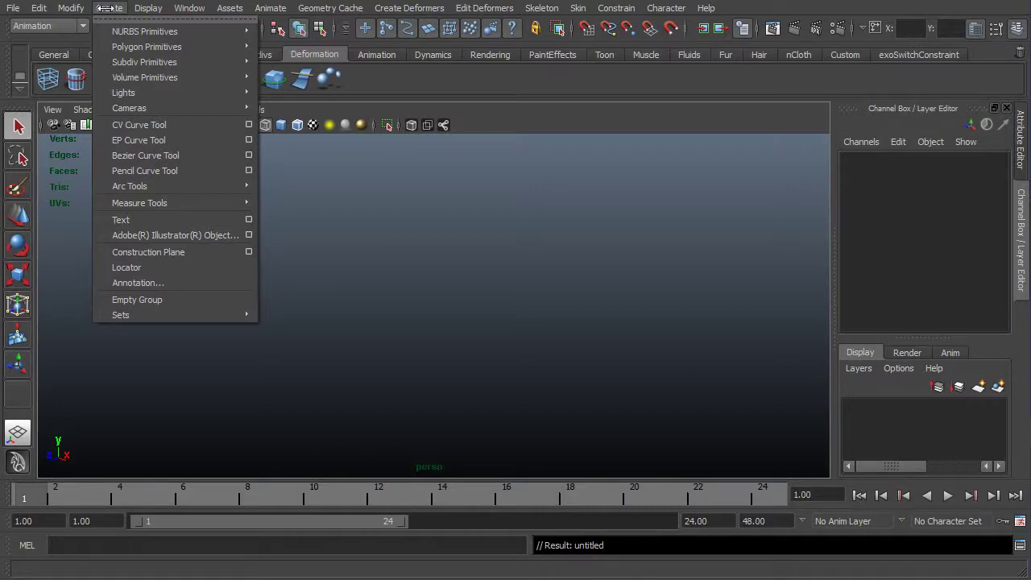
mouse_move(126, 32)
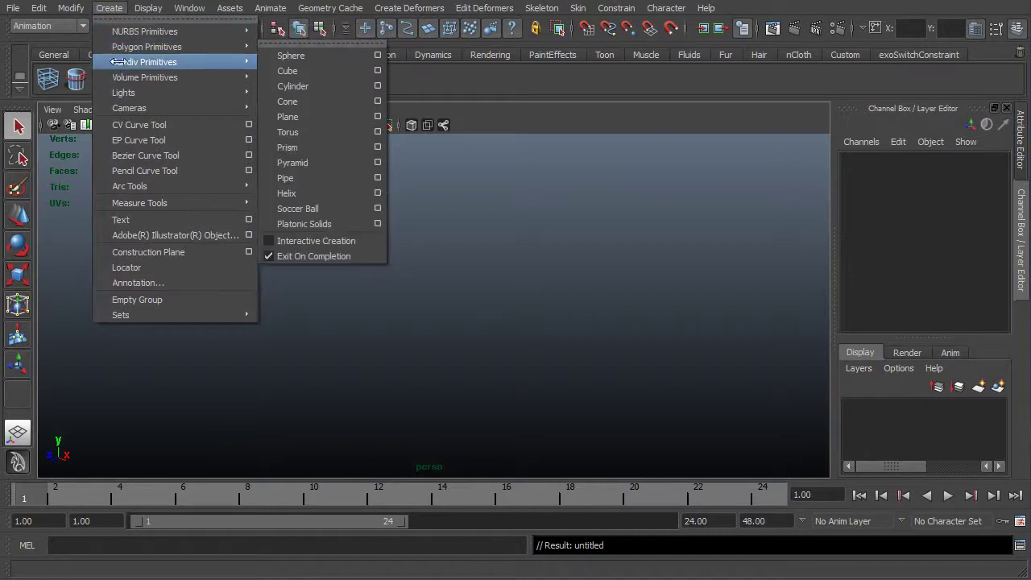
mouse_move(118, 64)
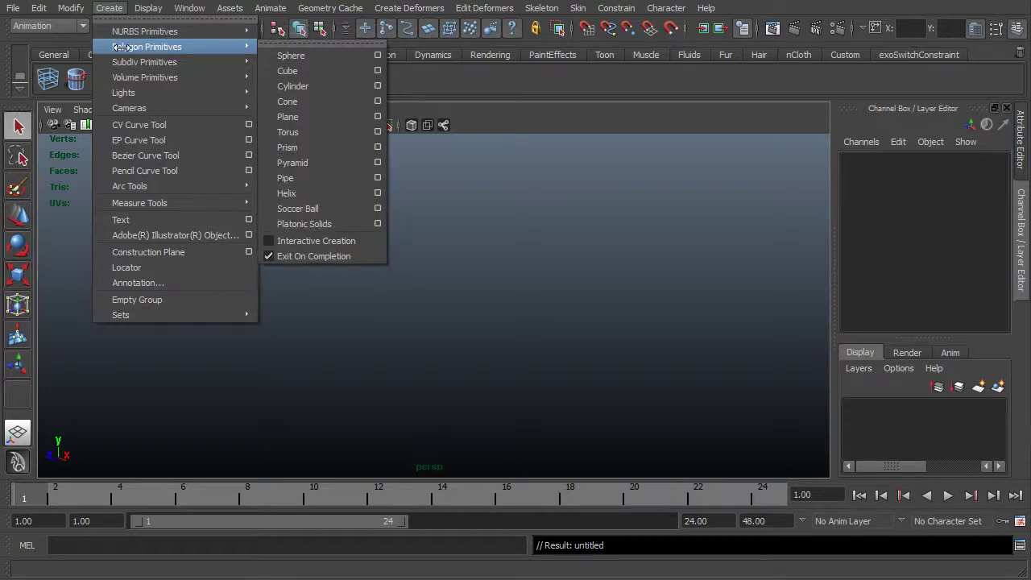
click(249, 437)
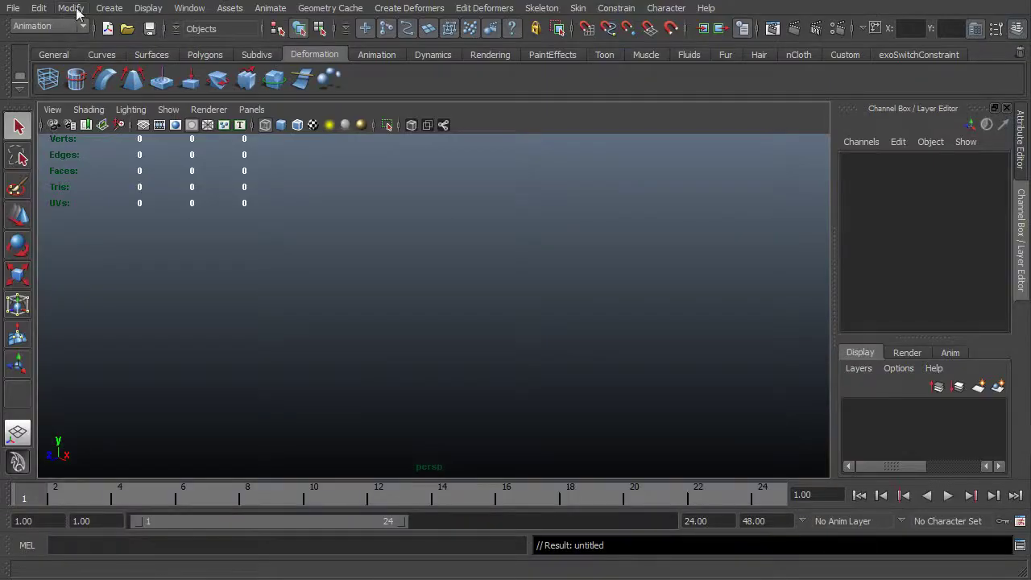
Create a polygon cylinder and display it in smooth-shaded mode.
click(108, 8)
mouse_move(128, 46)
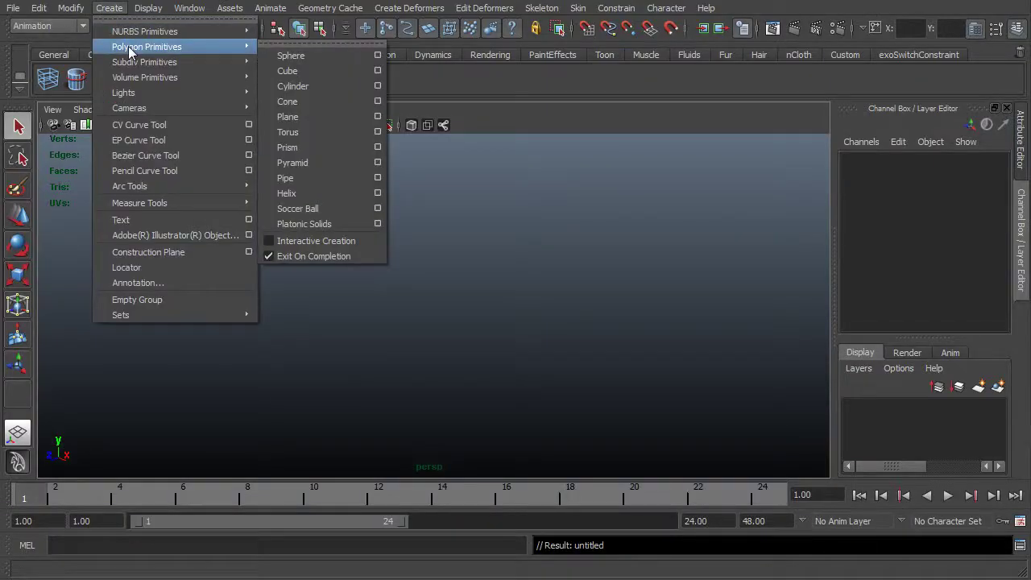
click(320, 89)
click(516, 346)
mouse_move(517, 346)
alt+mouse_down()
mouse_move(390, 370)
mouse_move(352, 392)
alt+mouse_up()
key(5)
Examine the rim of the polygon cylinder's cap up close and from farther away to judge its faceting.
alt+right_drag(353, 392, 529, 405)
alt+drag(528, 411, 527, 398)
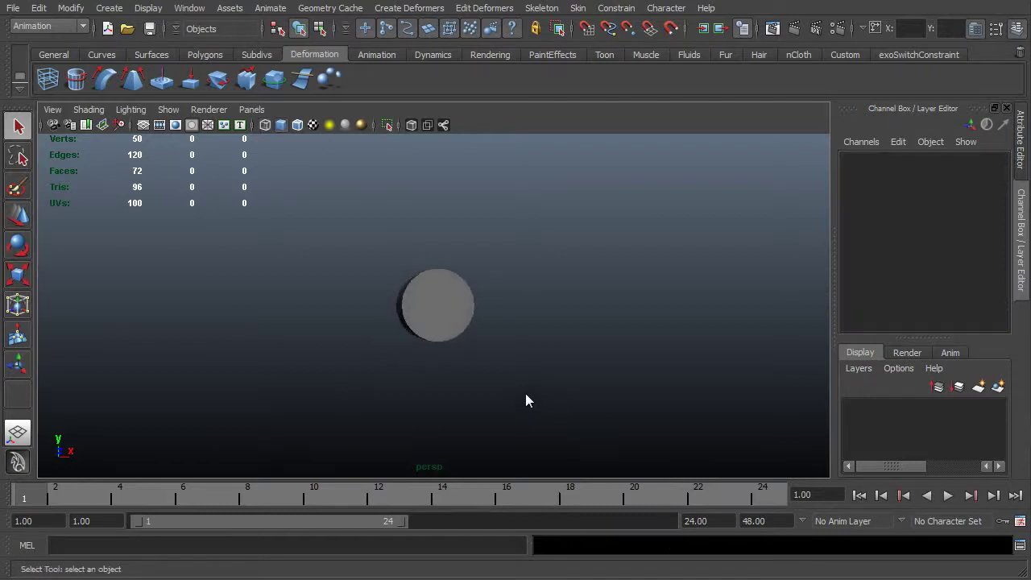
alt+right_drag(527, 398, 543, 419)
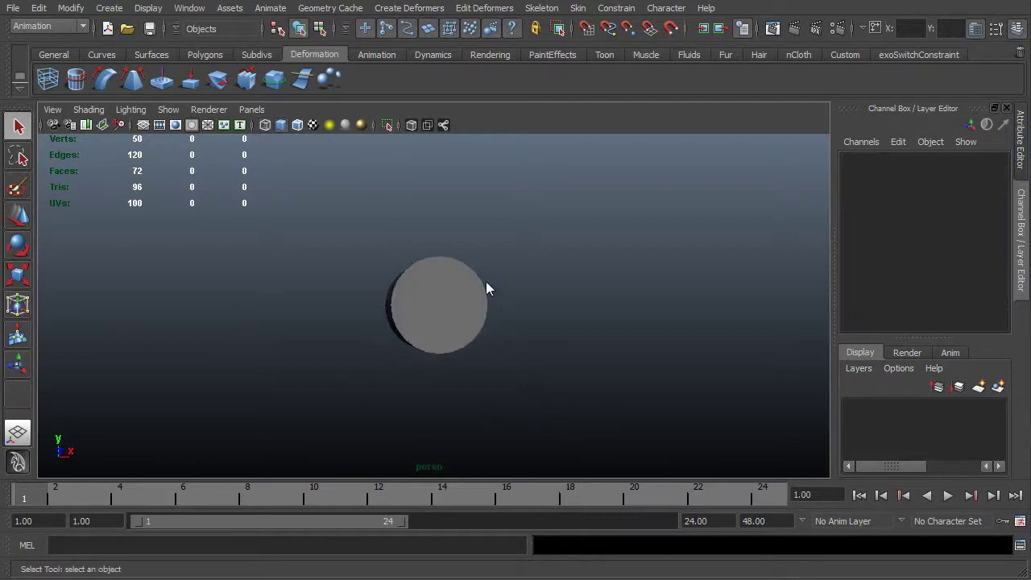
alt+drag(423, 273, 304, 318)
alt+right_drag(304, 317, 720, 393)
alt+drag(719, 393, 628, 403)
alt+right_drag(629, 403, 765, 398)
alt+drag(765, 398, 645, 359)
click(644, 360)
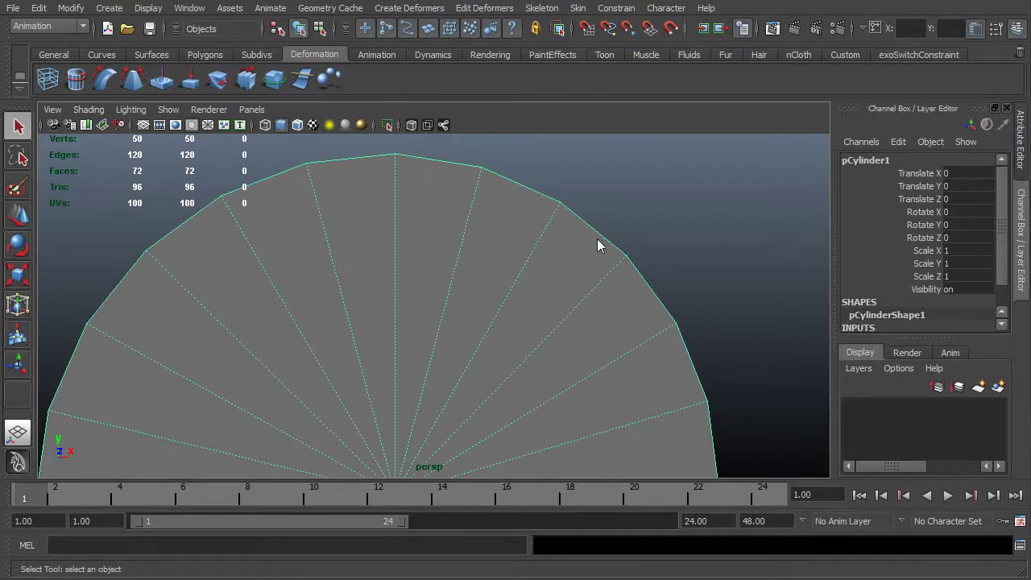
click(722, 384)
alt+right_drag(722, 384, 131, 387)
alt+right_drag(367, 395, 300, 388)
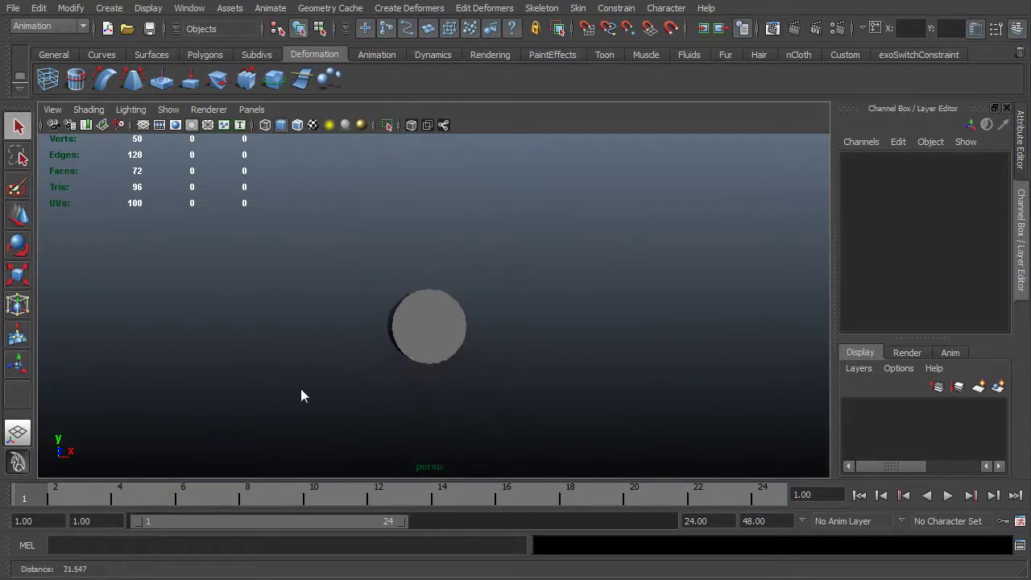
mouse_move(300, 388)
alt+mouse_down()
mouse_move(363, 408)
mouse_move(370, 398)
alt+mouse_up()
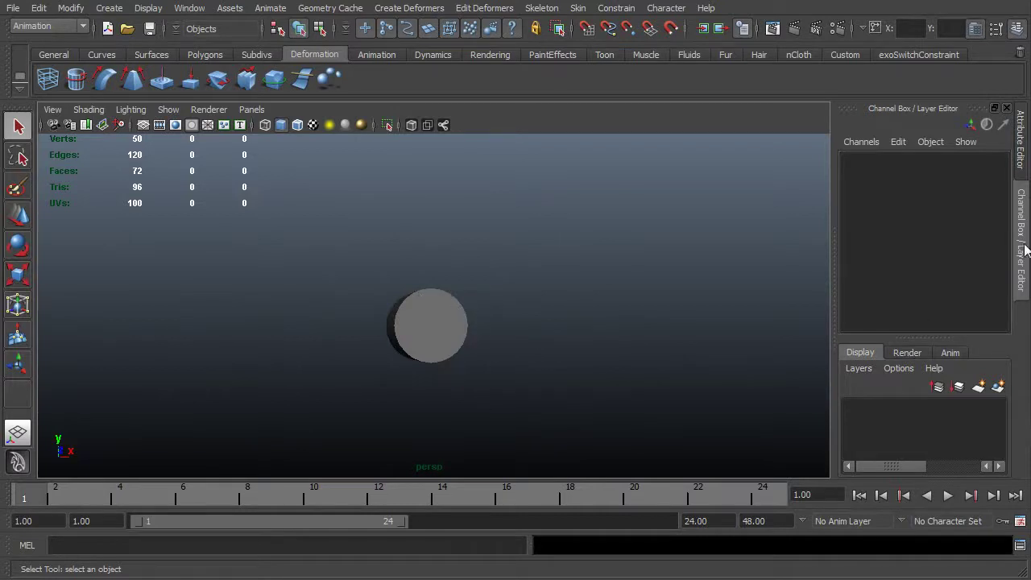
Set the polygon cylinder's Subdivisions Axis to 48.
click(445, 314)
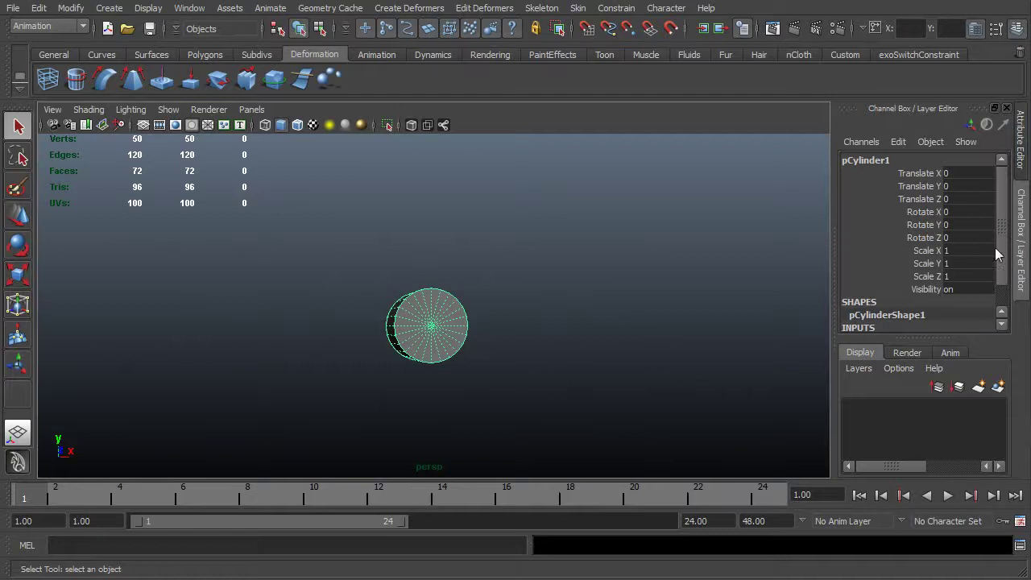
scroll(995, 305, down, 2)
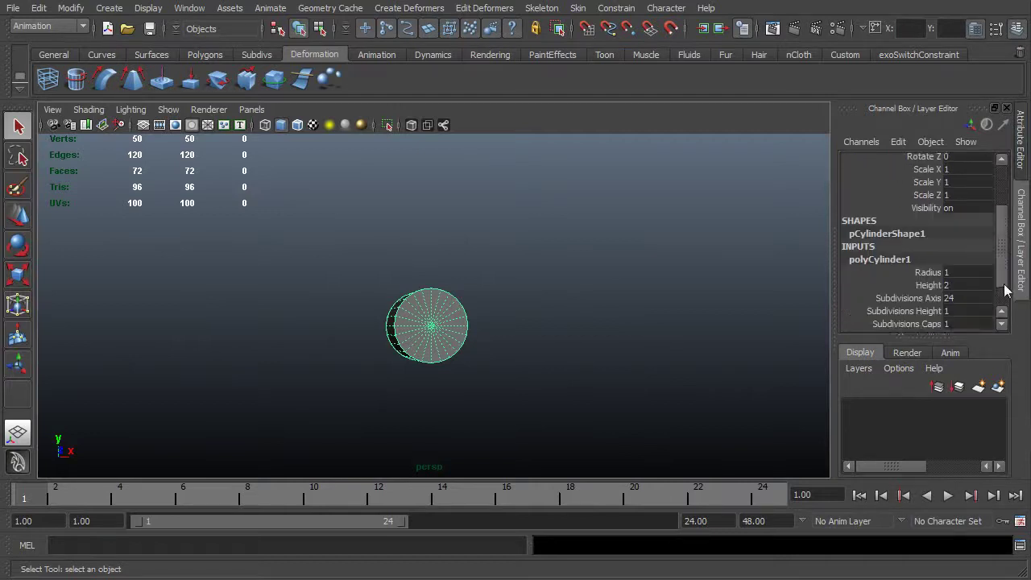
scroll(964, 270, down, 2)
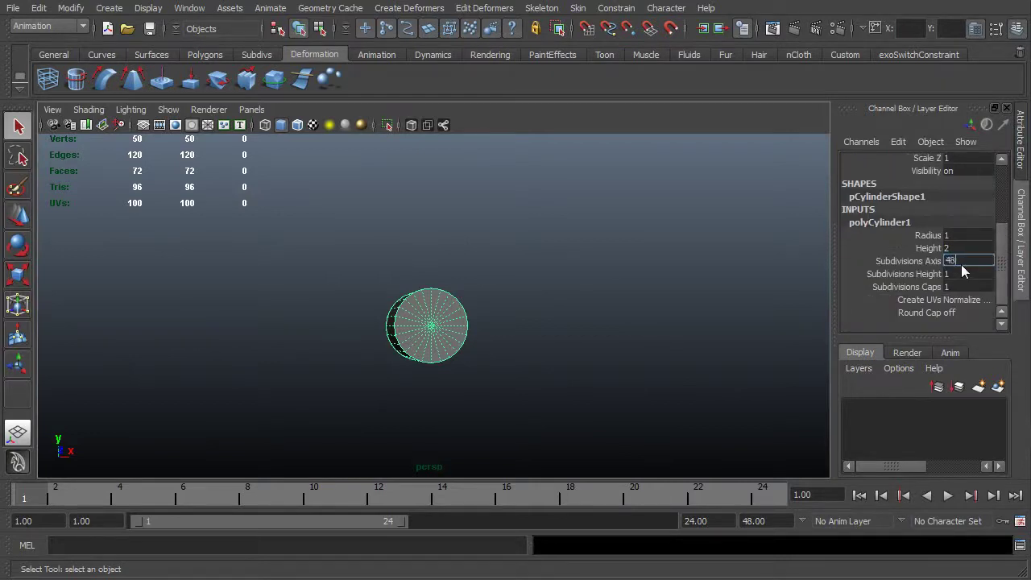
key(Return)
click(560, 333)
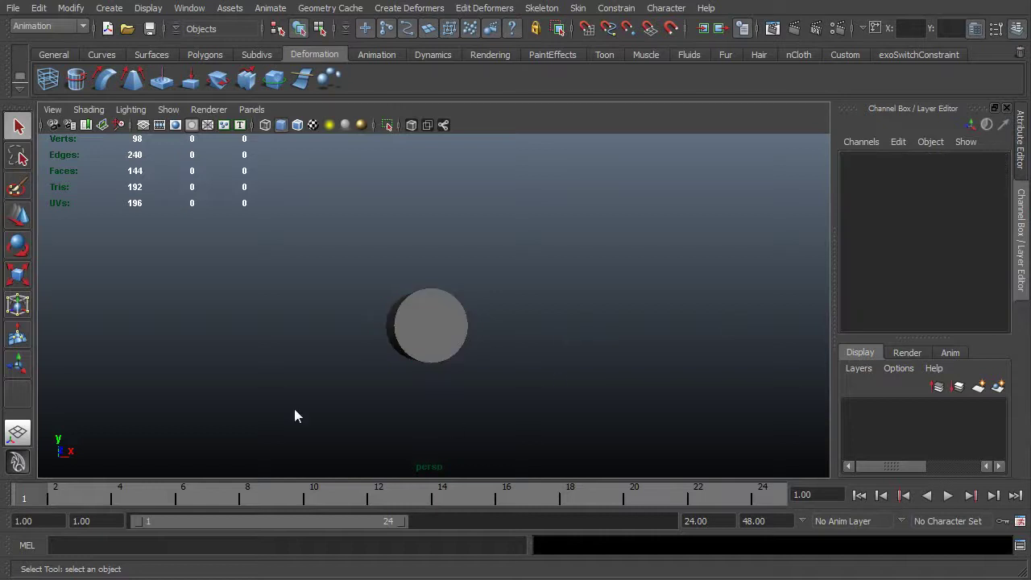
Inspect the polygon cylinder's rim again up close and check its wireframe with the increased subdivisions.
alt+right_drag(294, 408, 846, 419)
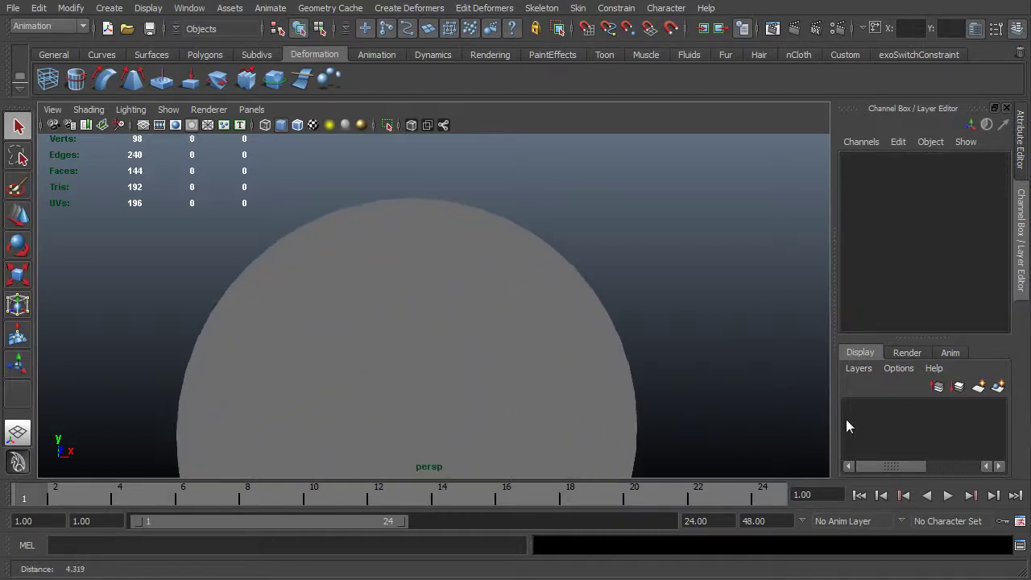
alt+drag(740, 423, 706, 417)
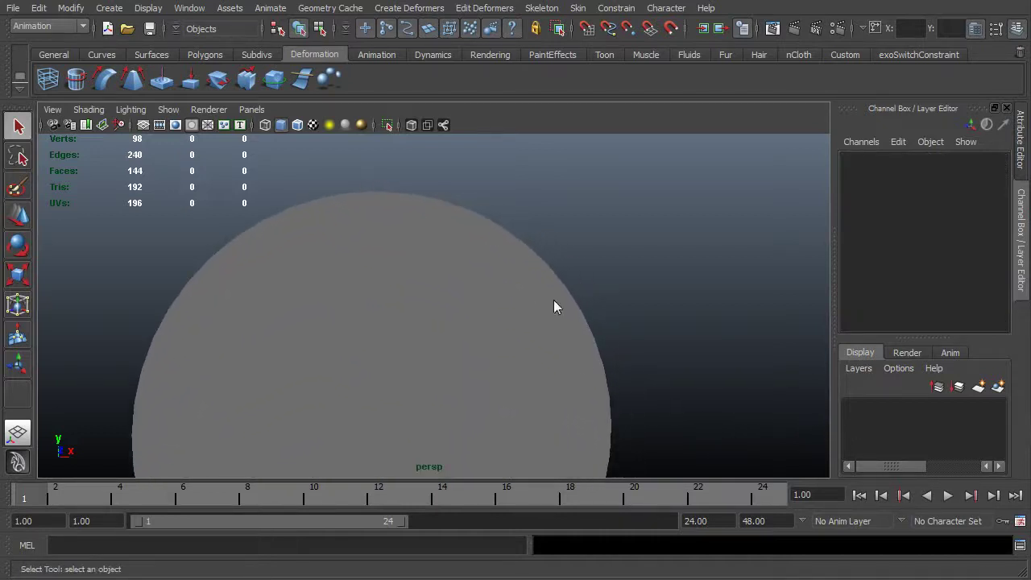
alt+middle_drag(581, 372, 534, 396)
alt+right_drag(534, 396, 602, 369)
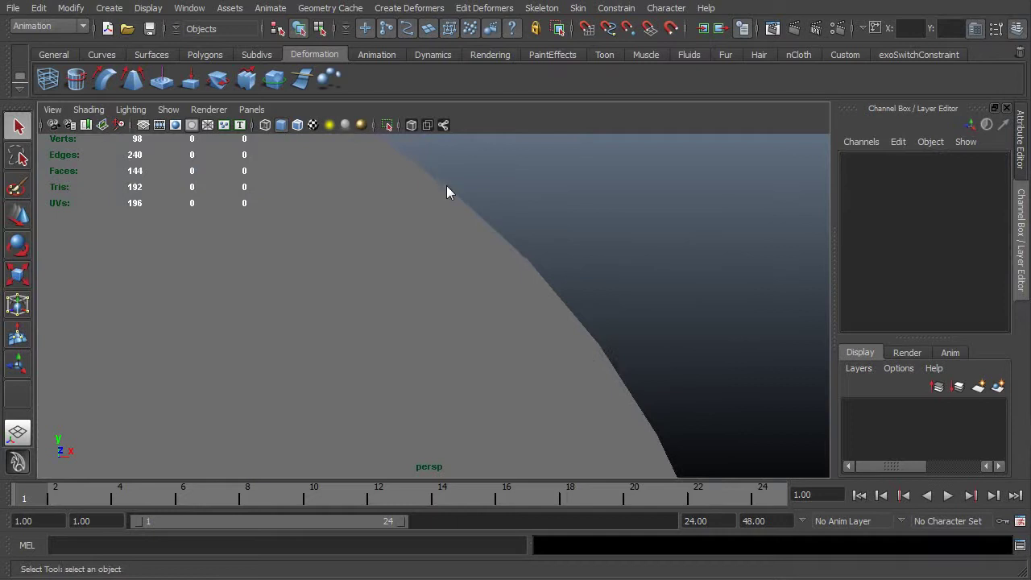
click(587, 402)
alt+right_drag(707, 394, 295, 376)
alt+middle_drag(295, 375, 484, 348)
alt+drag(484, 348, 512, 326)
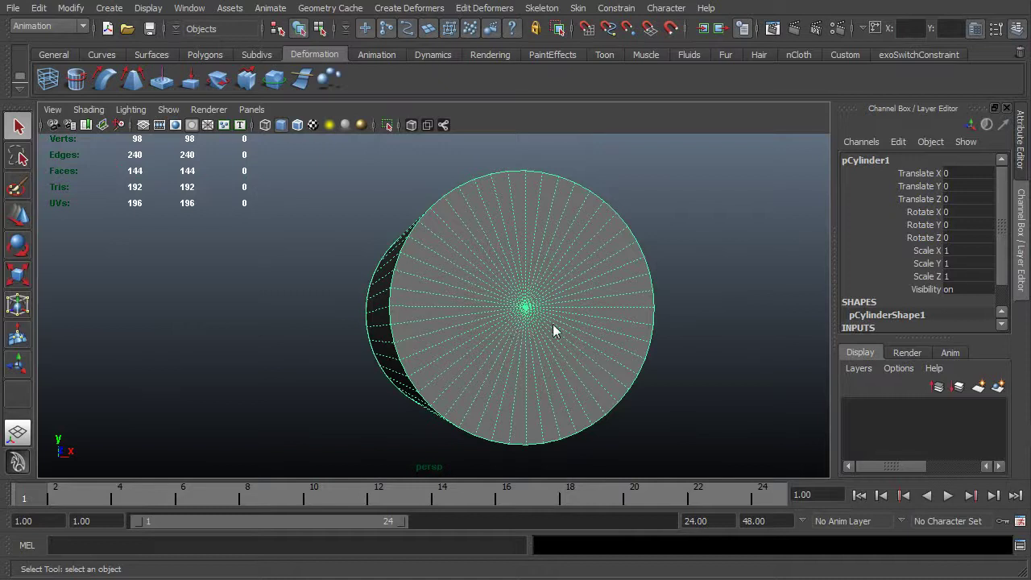
alt+right_drag(552, 324, 517, 322)
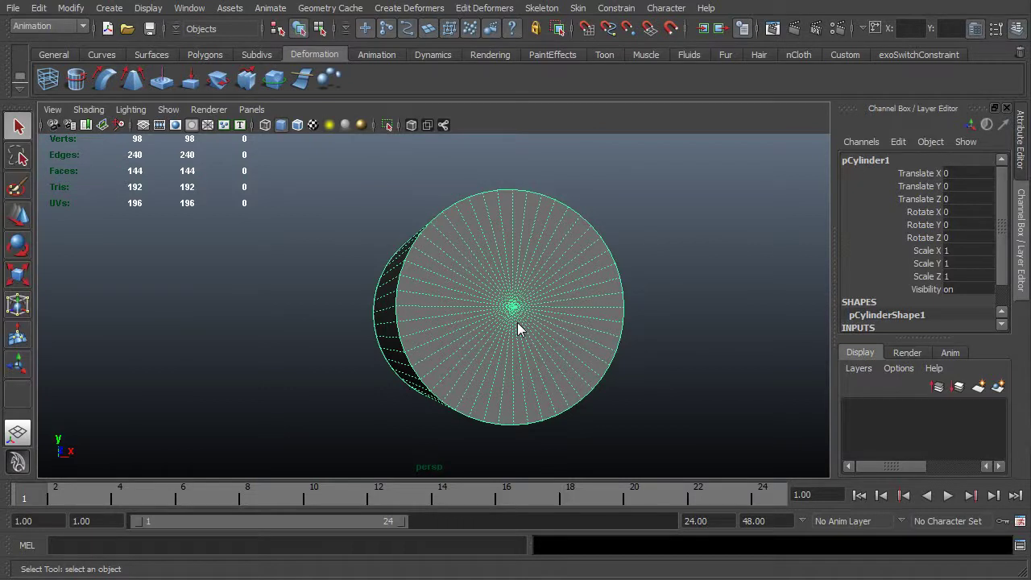
Create a NURBS cylinder and move it about -2.71 along X, beside the polygon cylinder.
alt+right_drag(698, 311, 427, 384)
click(109, 8)
mouse_move(128, 31)
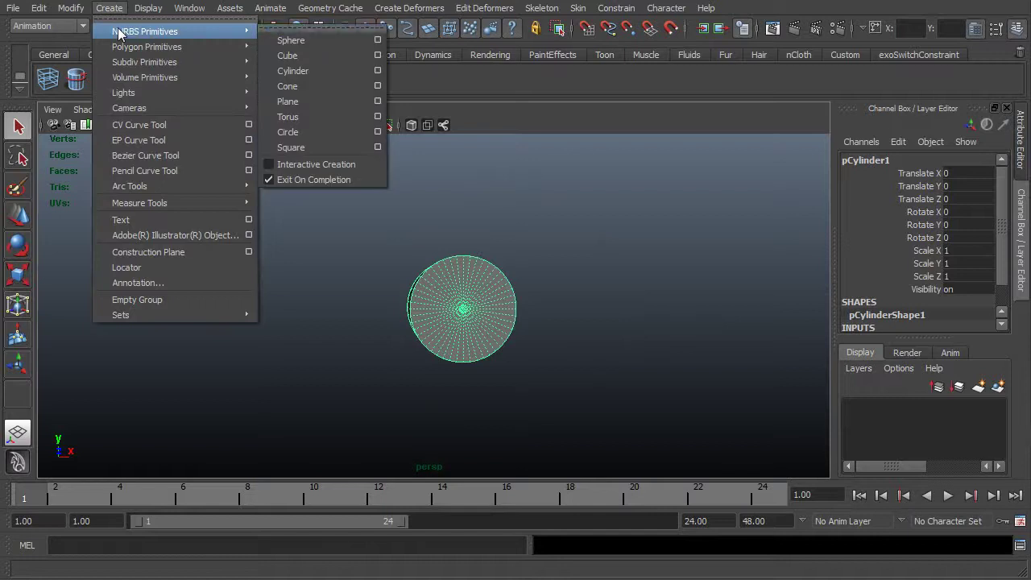
click(319, 70)
key(w)
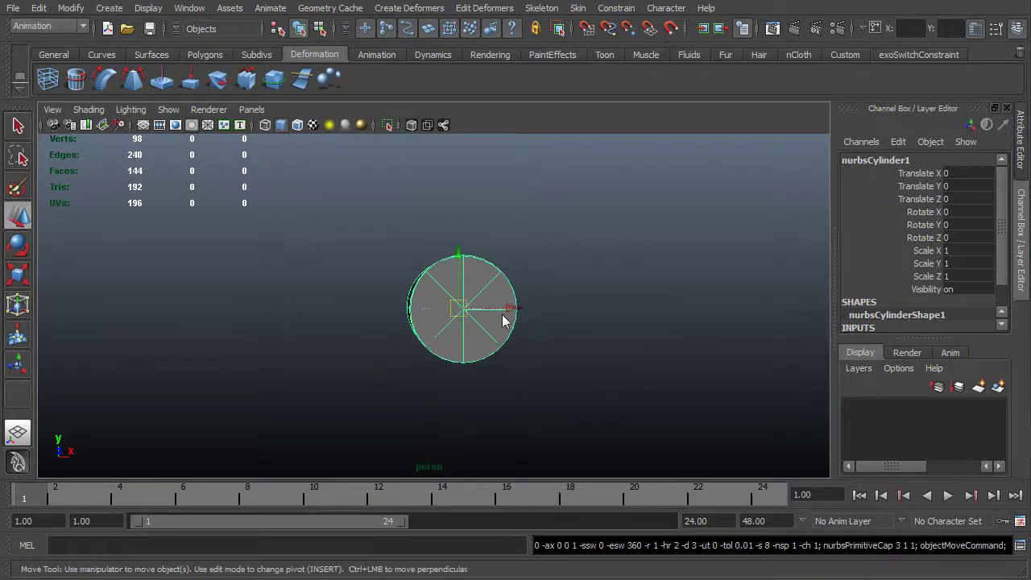
drag(508, 310, 416, 352)
Compare the front caps of the NURBS and polygon cylinders from several angles, selecting each to show its wireframe.
alt+right_drag(417, 352, 682, 363)
alt+drag(682, 363, 679, 426)
alt+drag(509, 364, 370, 283)
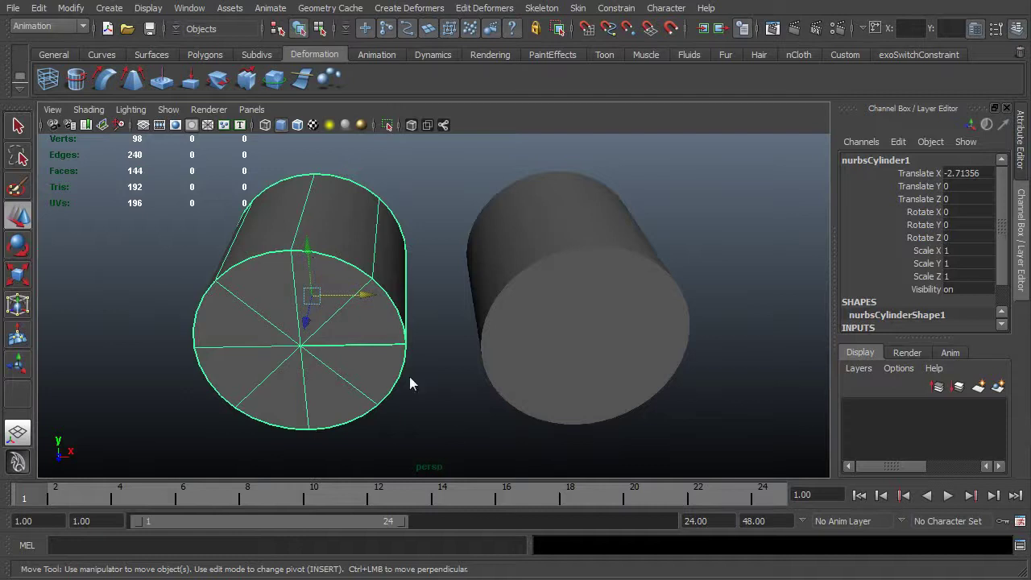
alt+drag(247, 260, 362, 276)
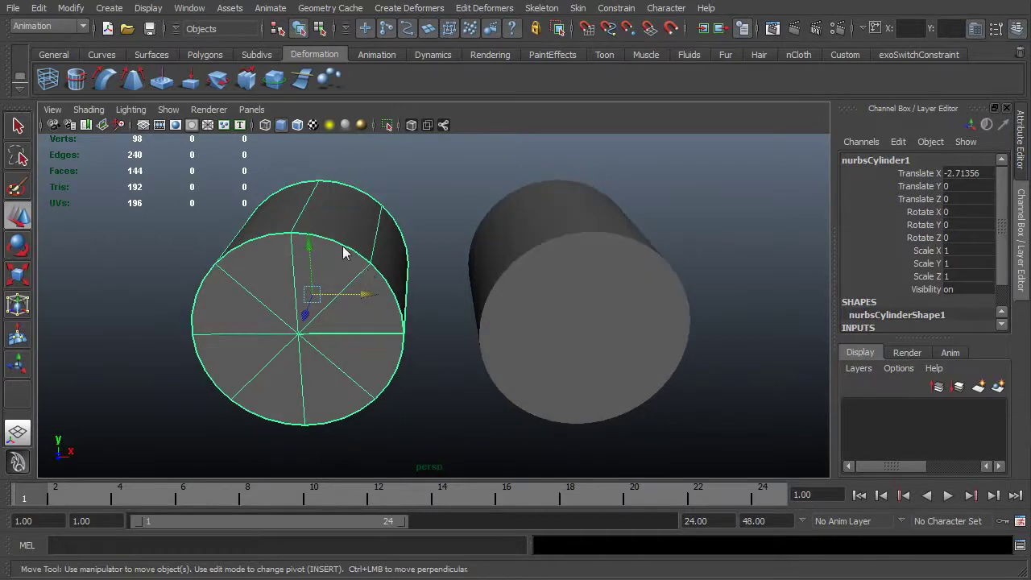
alt+drag(411, 367, 717, 329)
click(541, 328)
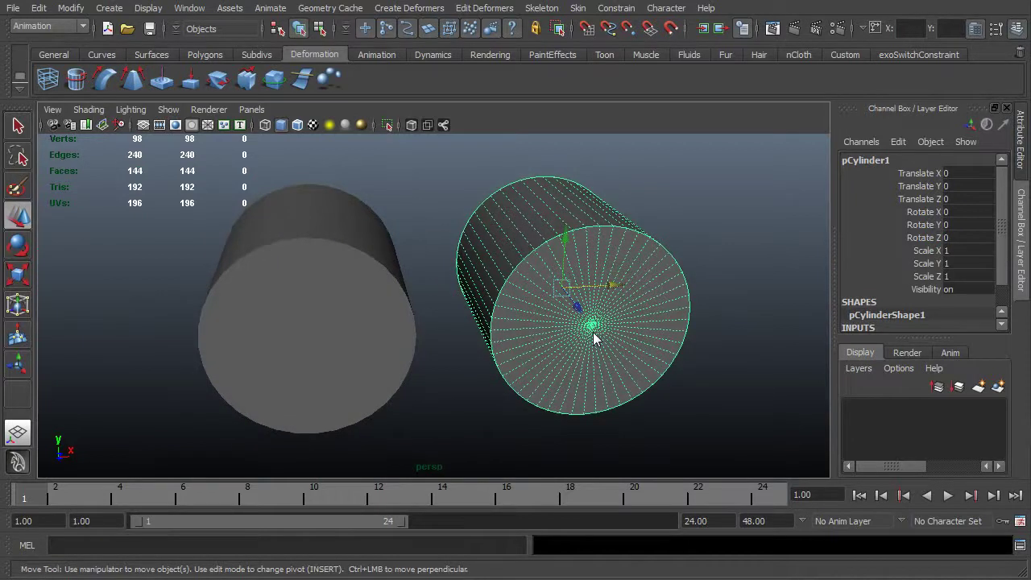
click(371, 331)
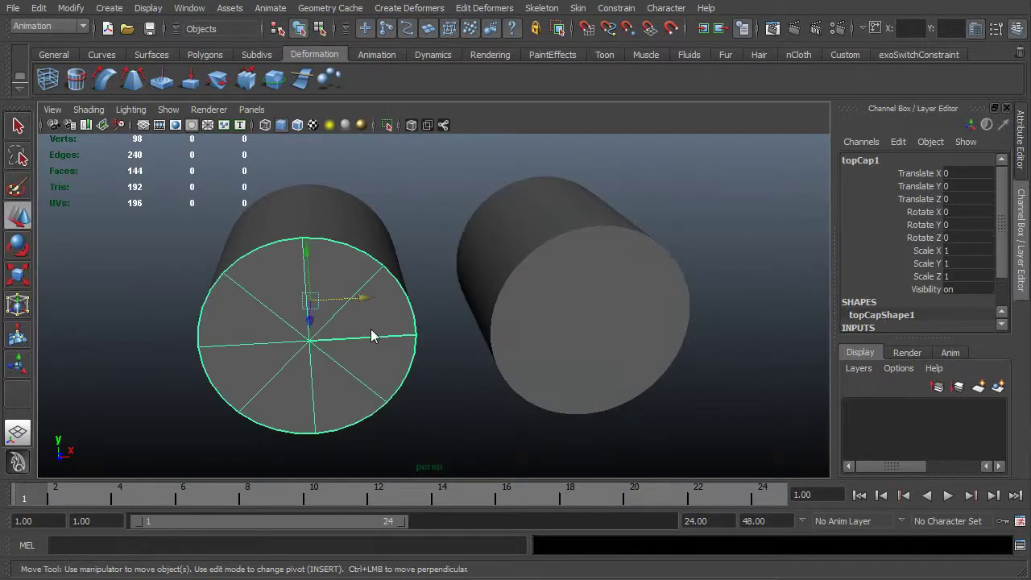
alt+drag(416, 352, 391, 347)
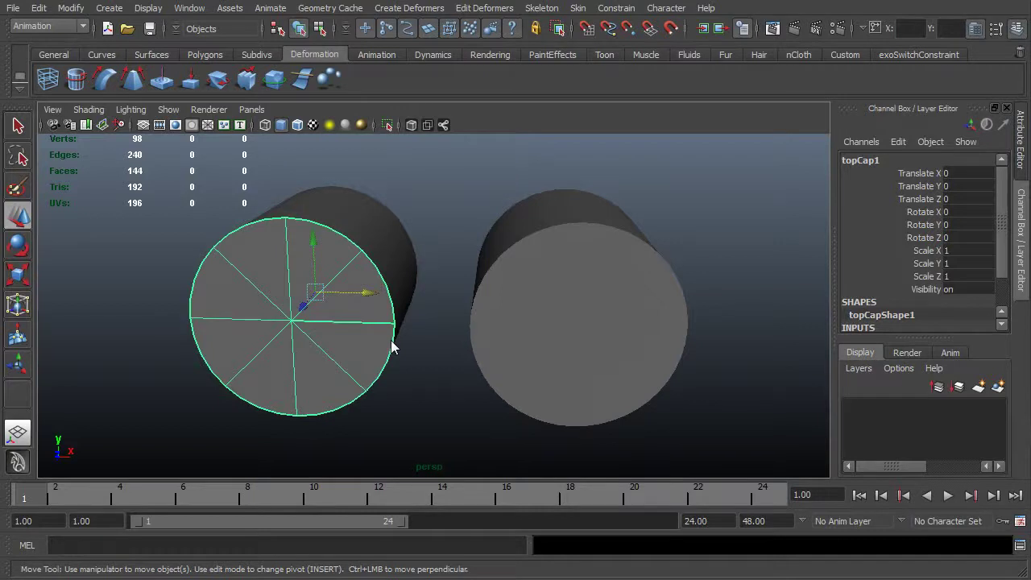
alt+drag(394, 346, 507, 368)
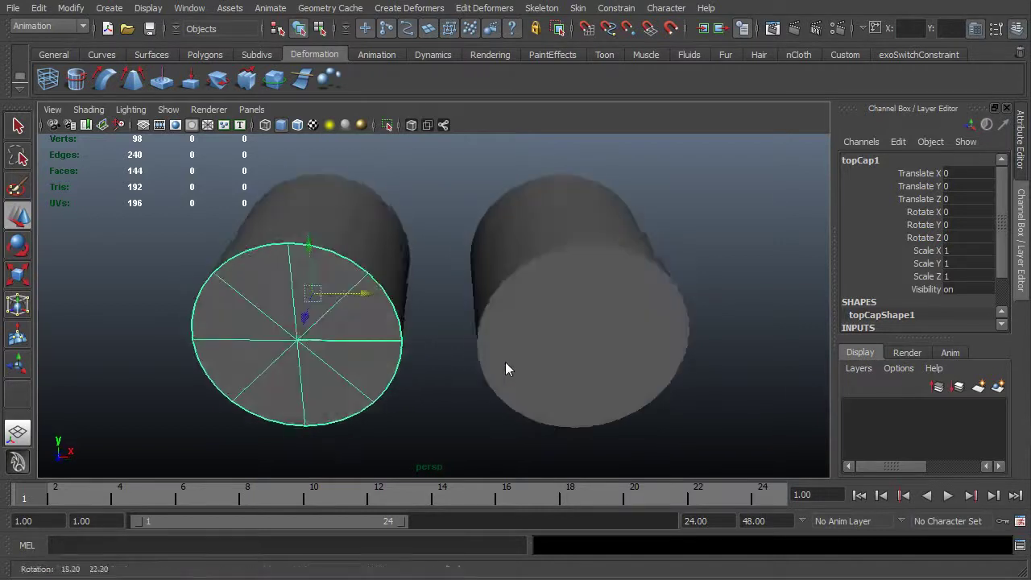
Compare the side surfaces of the two cylinders, alternately selecting the polygon and NURBS bodies while viewing them from different angles.
click(410, 286)
alt+drag(410, 286, 580, 341)
click(594, 310)
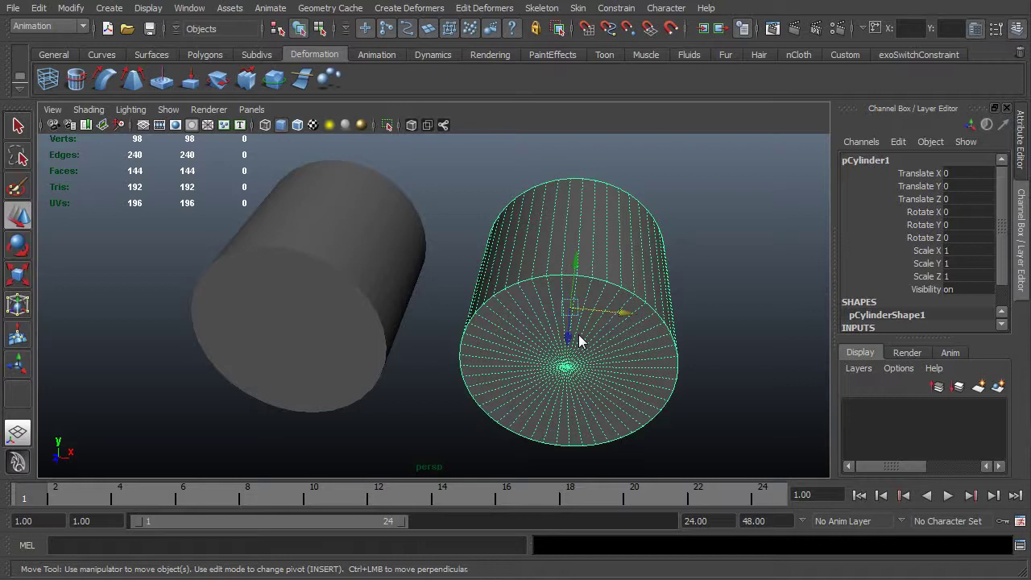
click(368, 206)
click(620, 266)
alt+drag(641, 304, 601, 235)
alt+drag(658, 294, 653, 311)
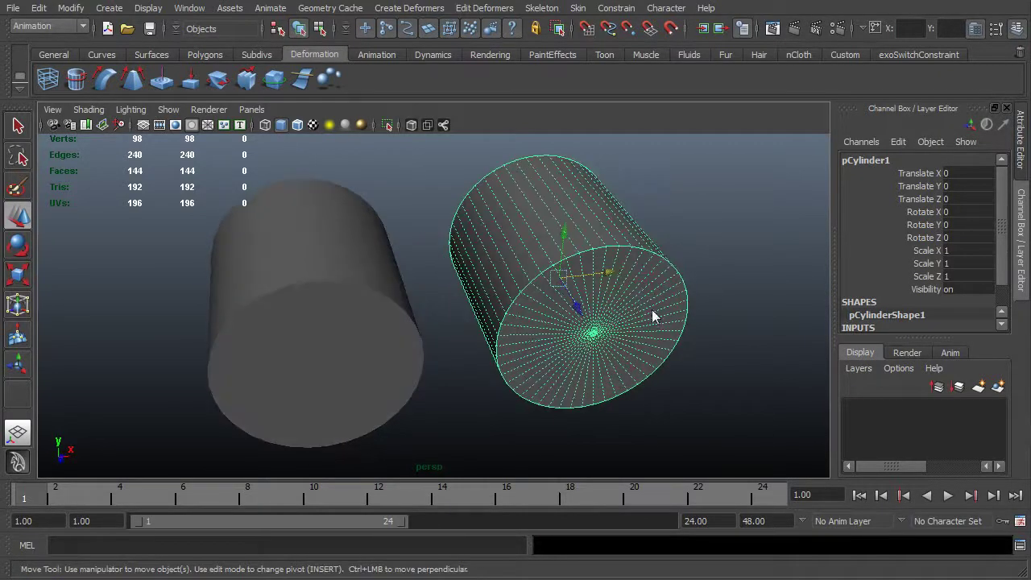
click(339, 253)
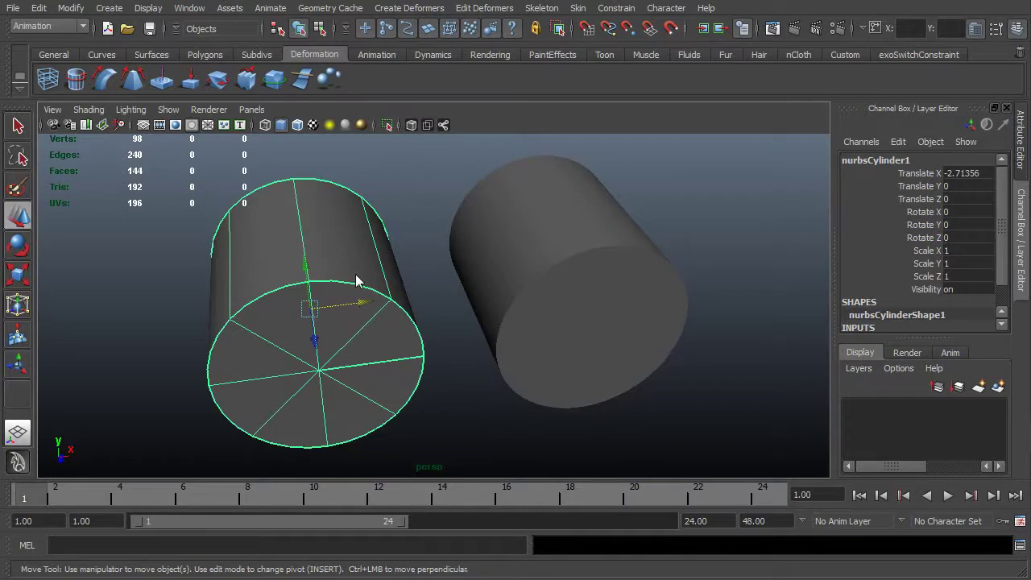
alt+drag(357, 275, 449, 320)
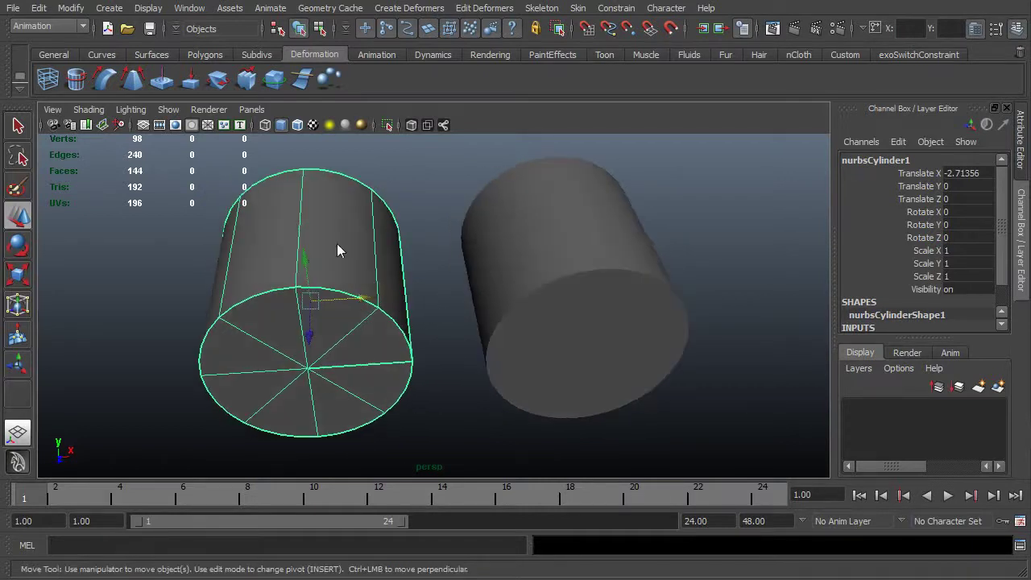
alt+drag(336, 247, 333, 257)
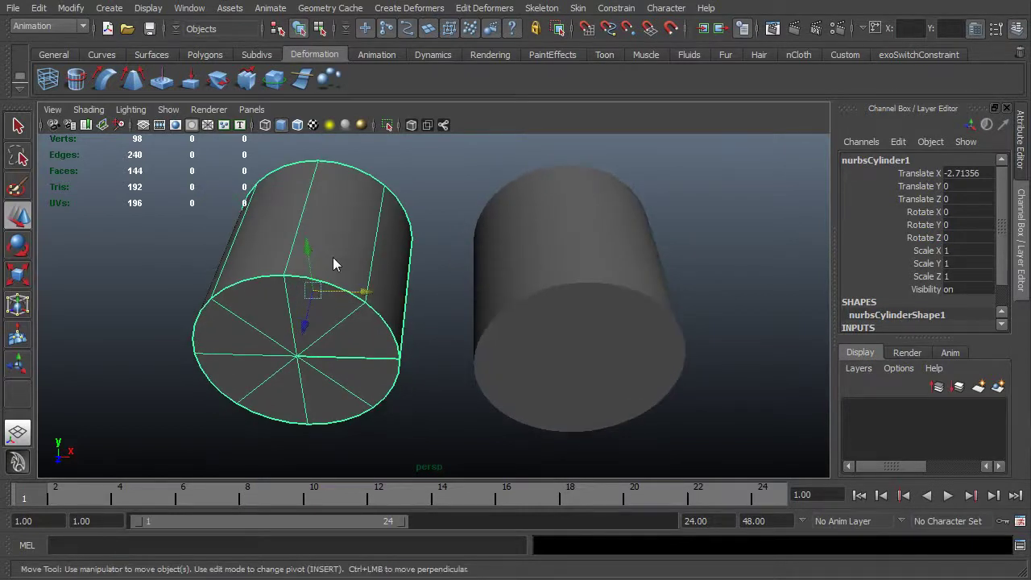
alt+drag(353, 264, 340, 265)
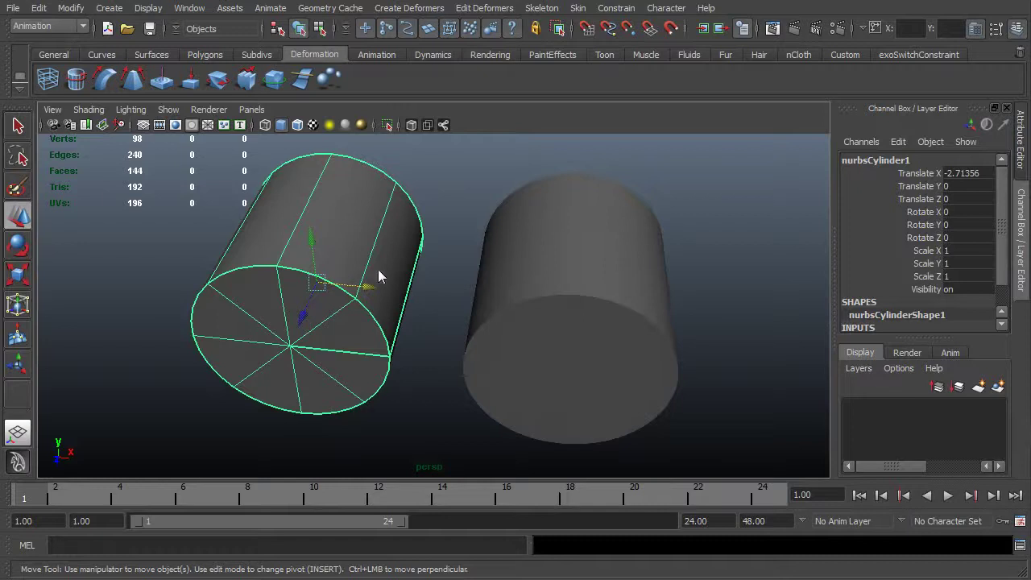
click(551, 262)
alt+drag(541, 315, 574, 317)
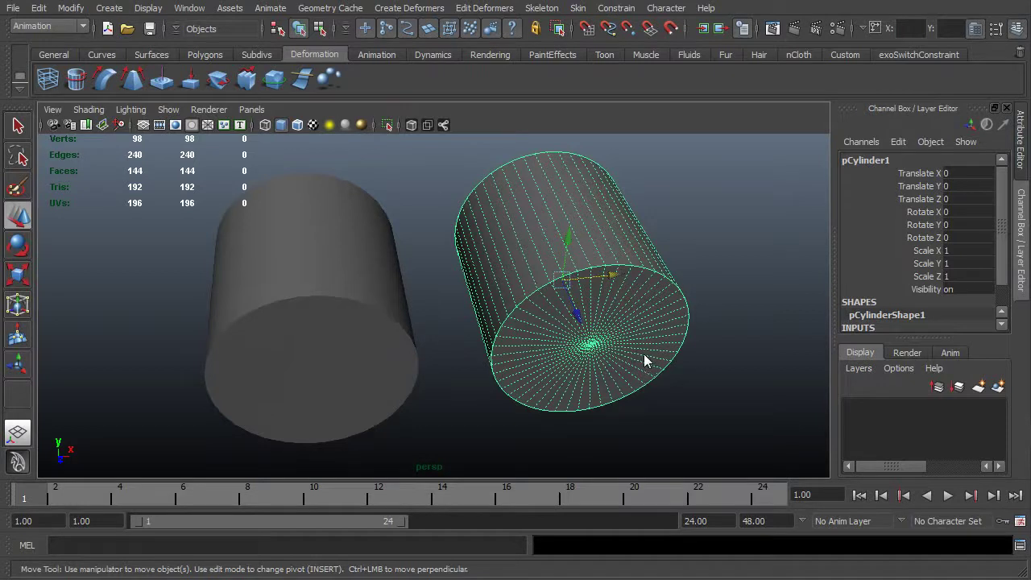
click(347, 262)
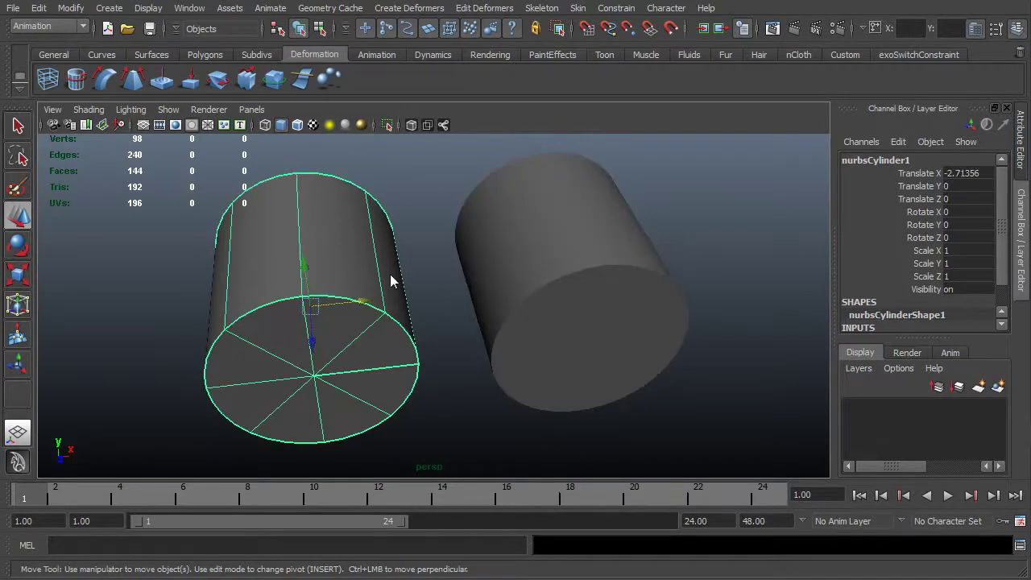
Open the Outliner and expand the NURBS cylinder's hierarchy to list its cap surfaces.
alt+drag(390, 274, 426, 306)
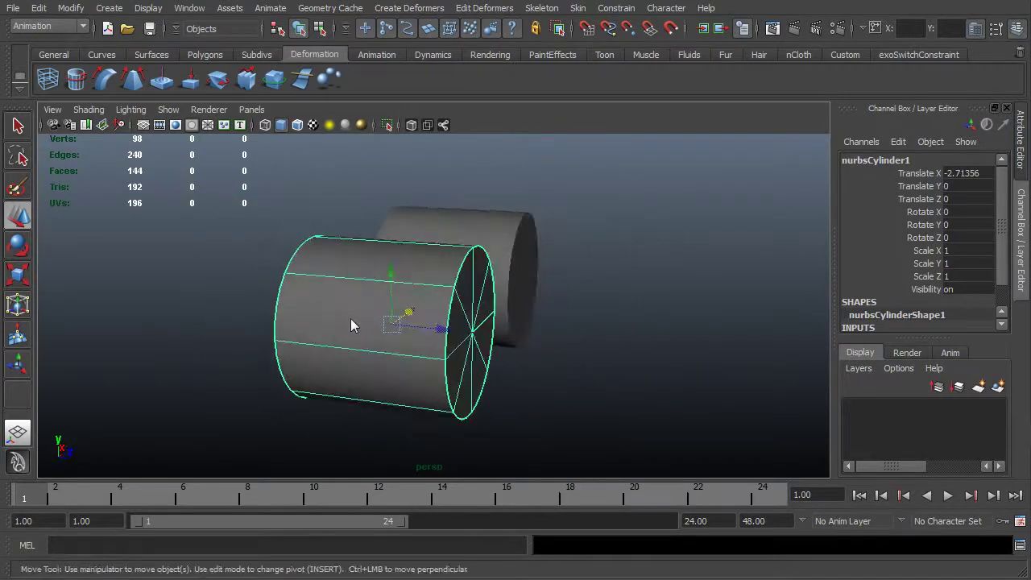
alt+drag(379, 367, 371, 428)
click(404, 368)
click(433, 374)
click(388, 390)
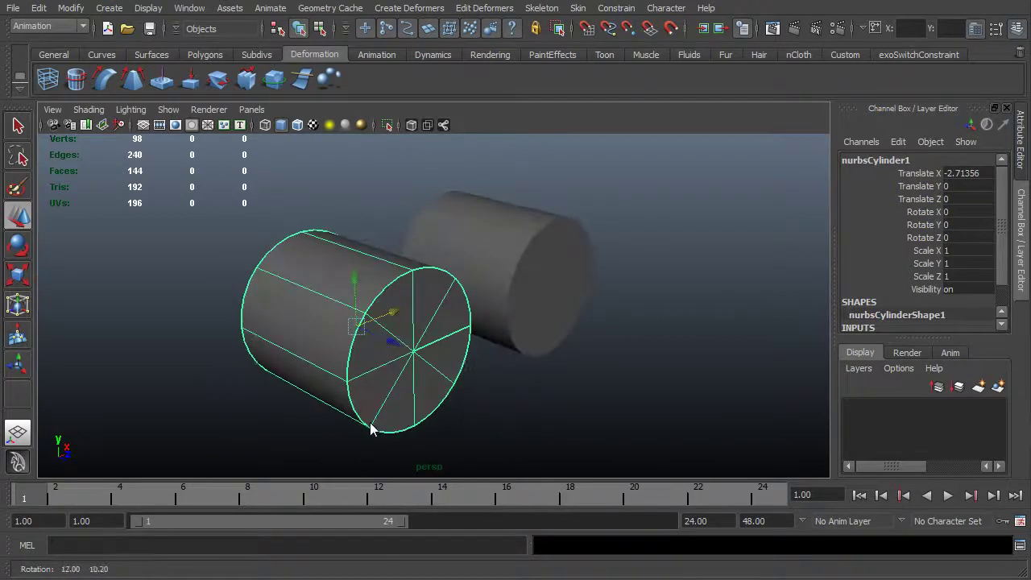
click(190, 7)
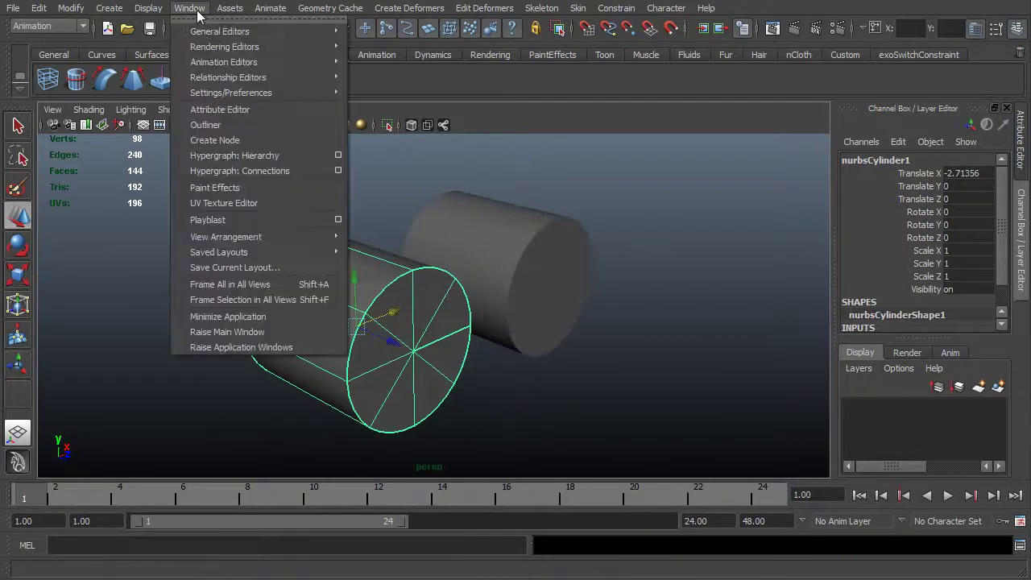
click(218, 125)
click(726, 188)
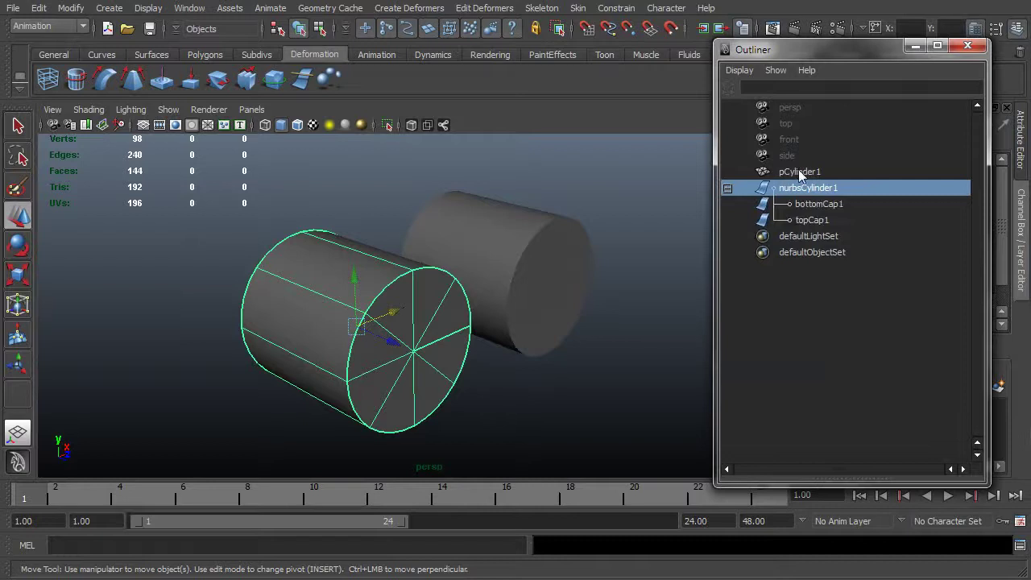
Compare how the cylinders are built by selecting pCylinder1, nurbsCylinder1, bottomCap1 and topCap1 in turn from the scene list.
click(800, 171)
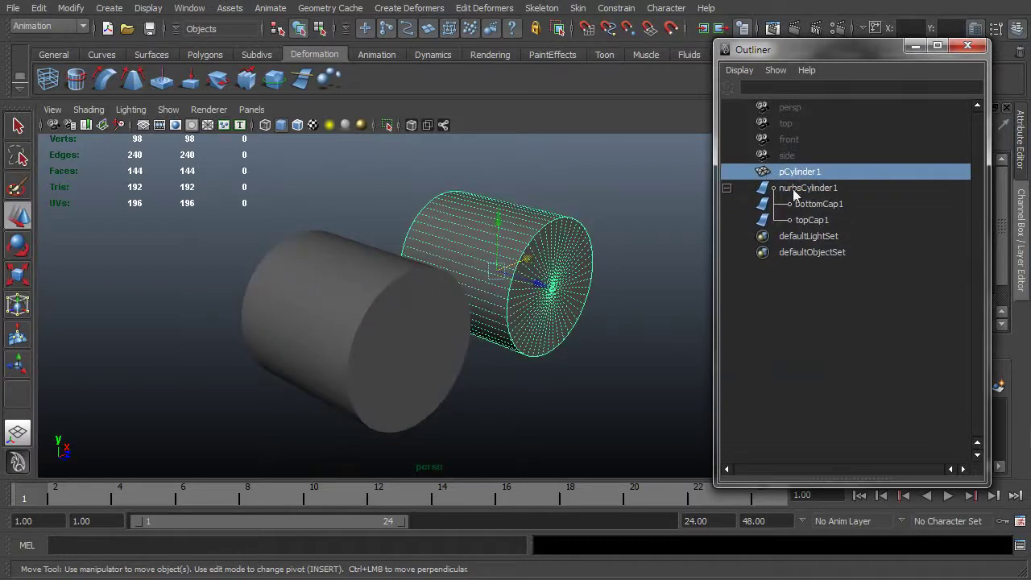
click(794, 188)
click(804, 205)
click(804, 219)
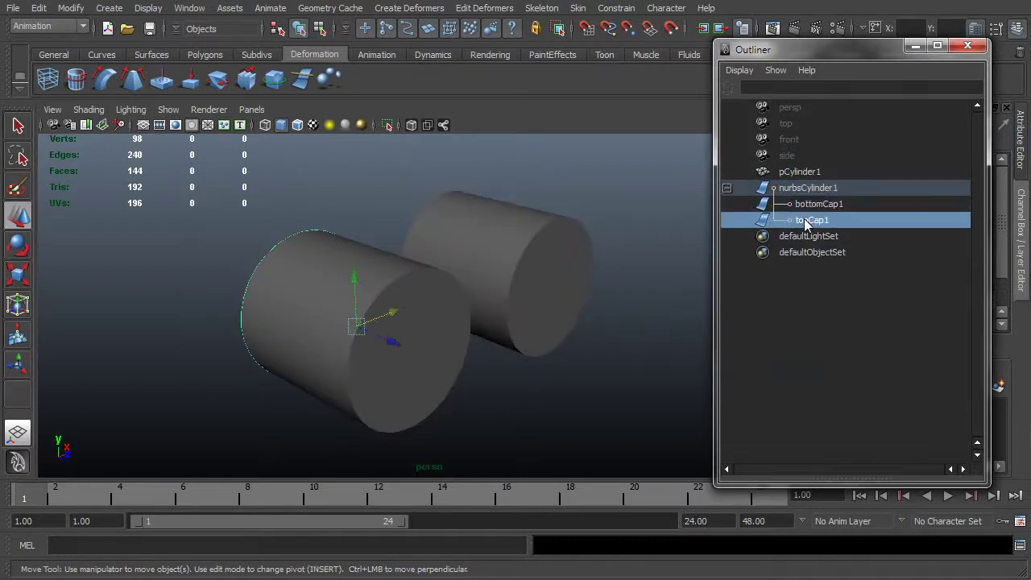
click(809, 190)
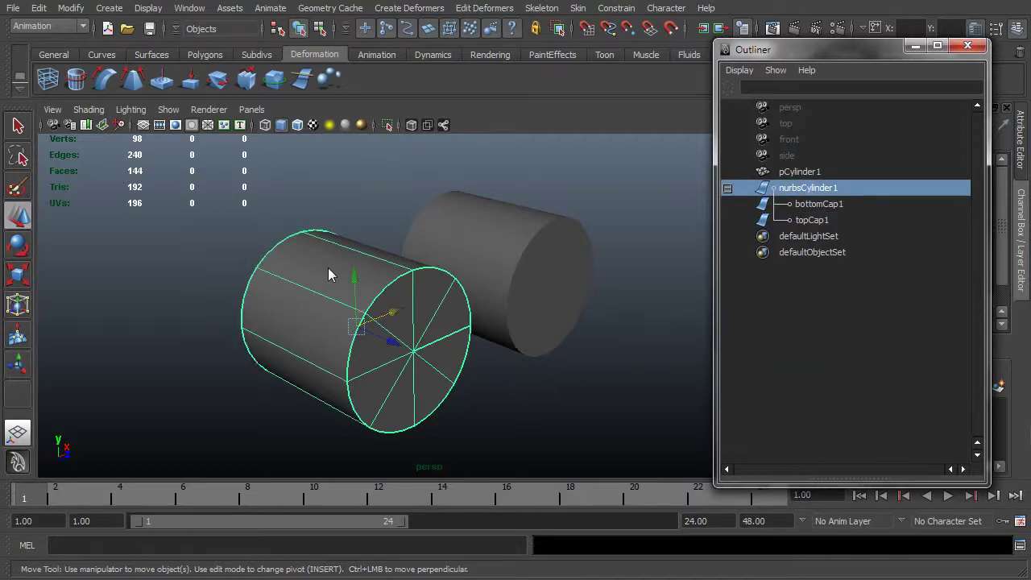
click(802, 204)
click(804, 221)
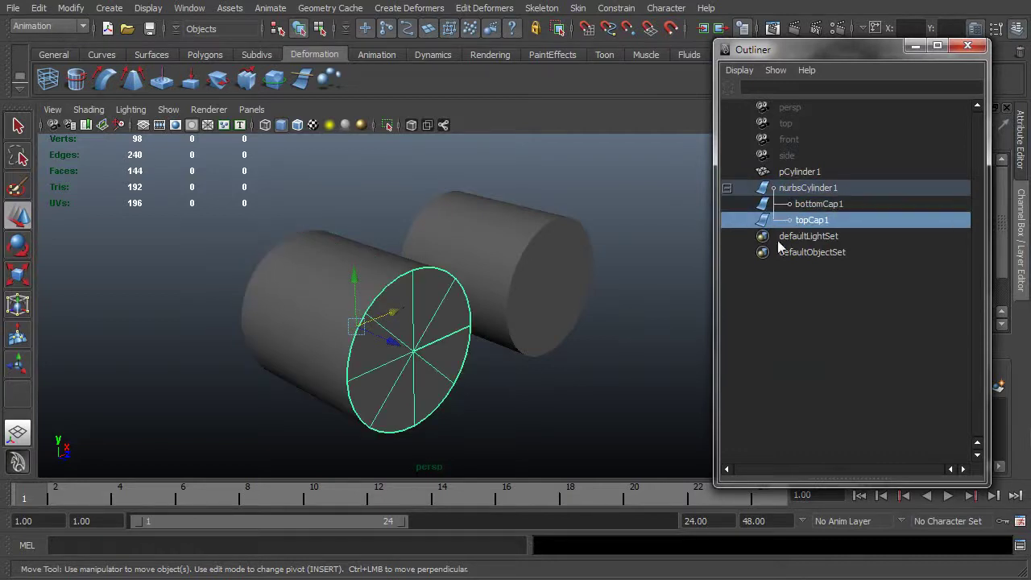
alt+drag(519, 387, 483, 371)
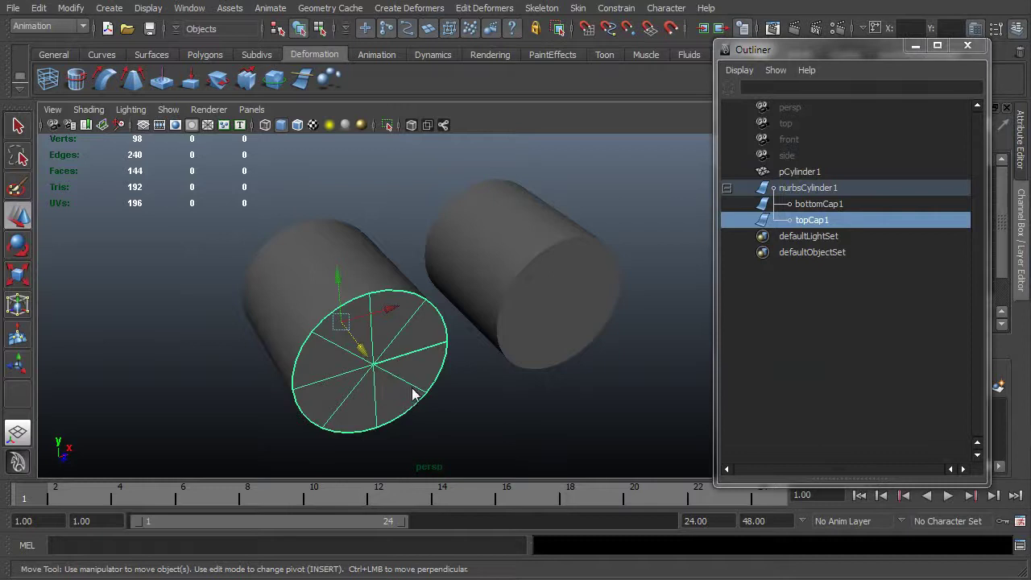
alt+drag(412, 393, 355, 322)
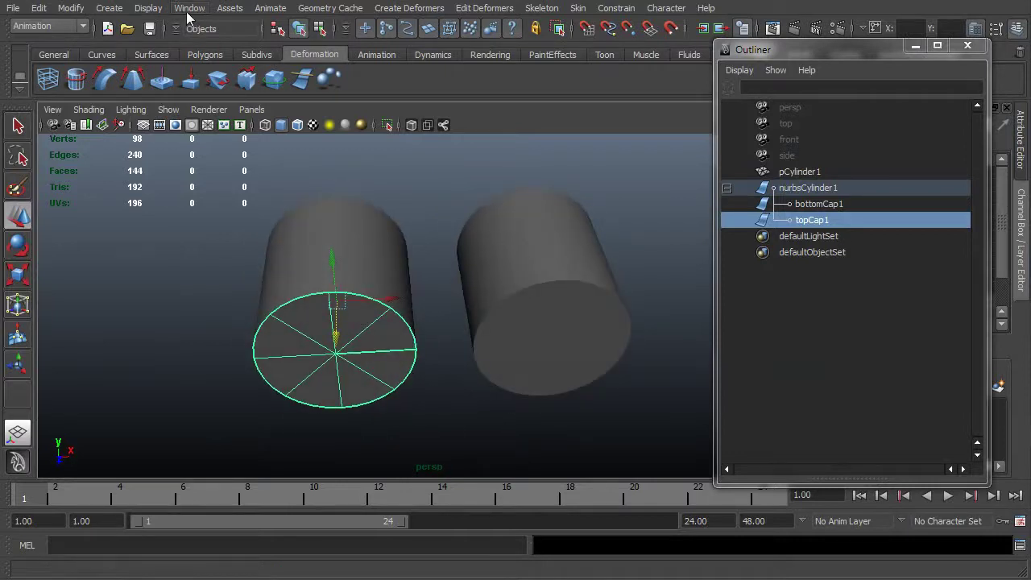
Create a NURBS cube and move it along negative X, clear of the two cylinders.
click(109, 8)
mouse_move(191, 32)
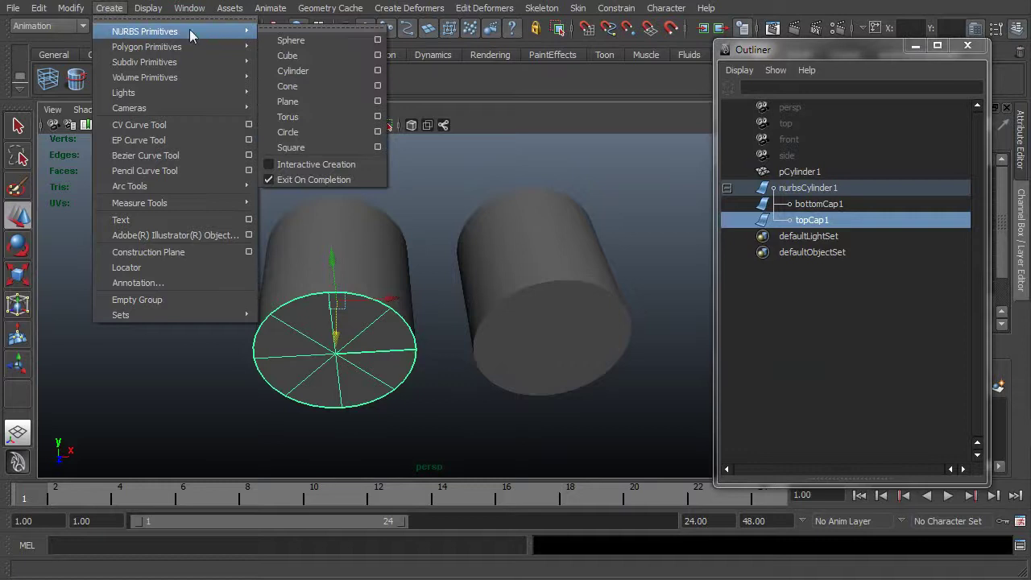
click(300, 55)
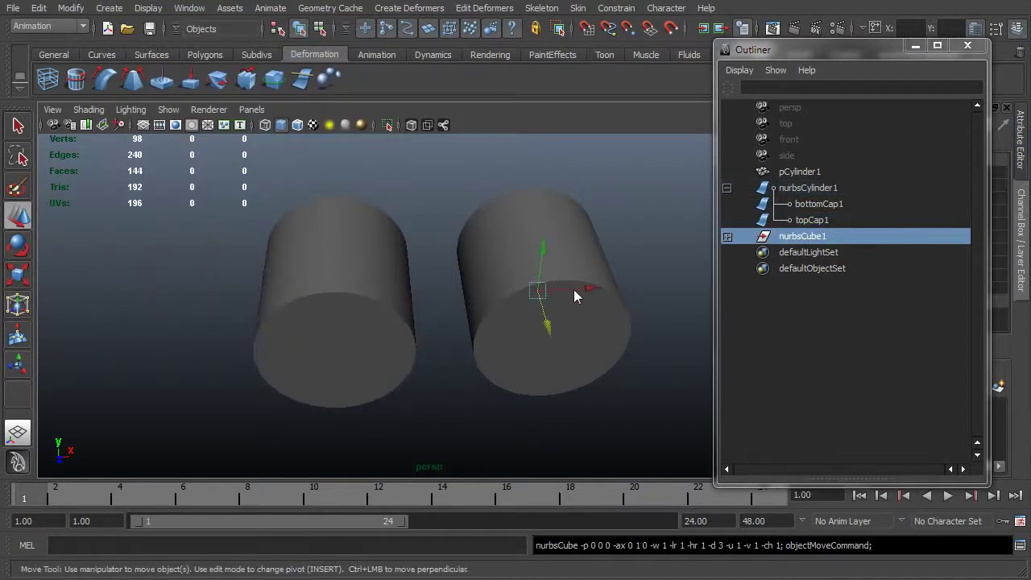
drag(574, 296, 347, 306)
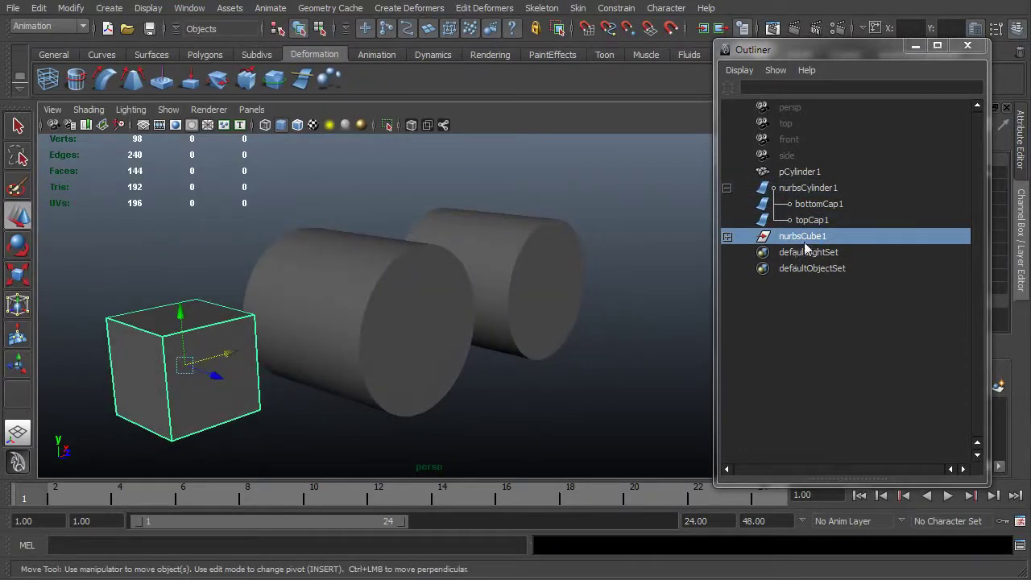
Expand nurbsCube1 in the Outliner and select its top, bottom, left, right, front and back surfaces one by one.
click(727, 236)
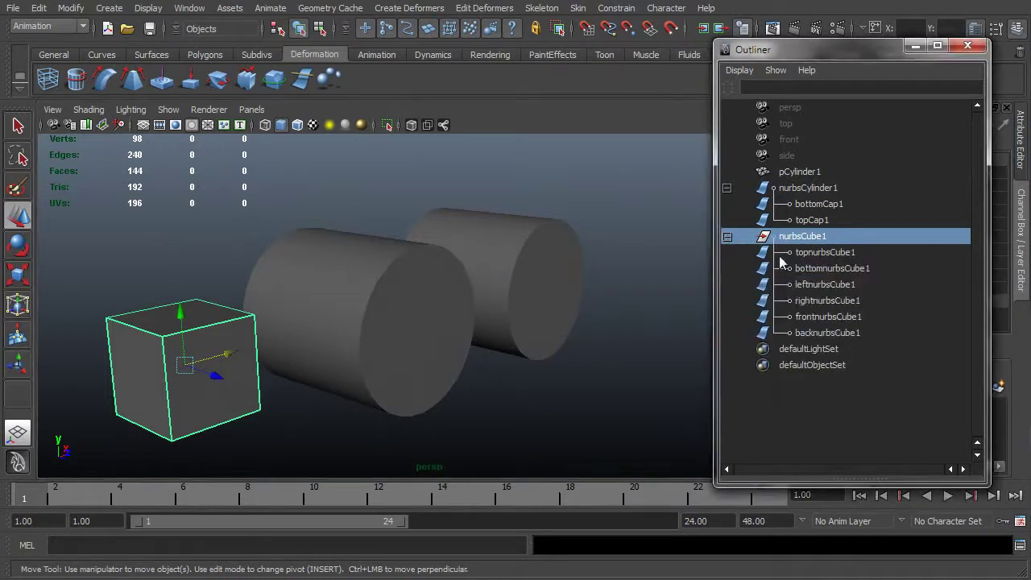
click(815, 252)
click(815, 268)
click(816, 283)
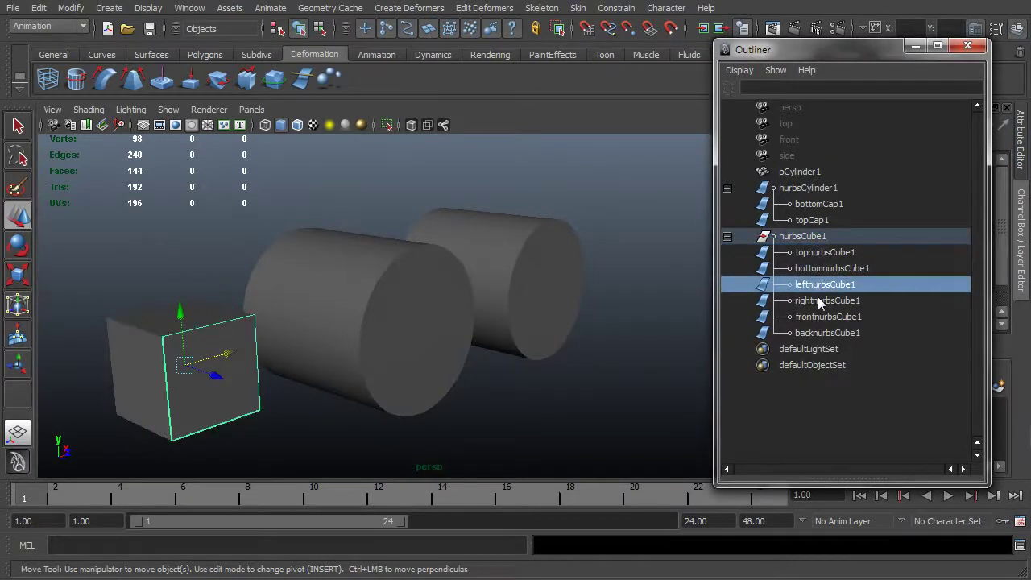
click(818, 300)
click(821, 317)
click(820, 333)
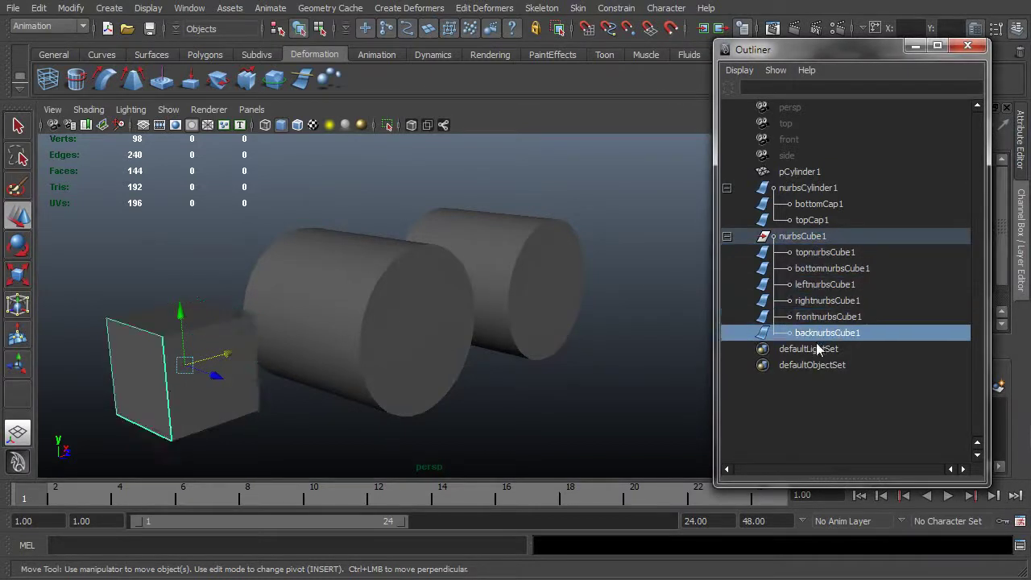
Select the whole NURBS cube and delete it from the scene.
click(802, 236)
alt+drag(398, 321, 299, 340)
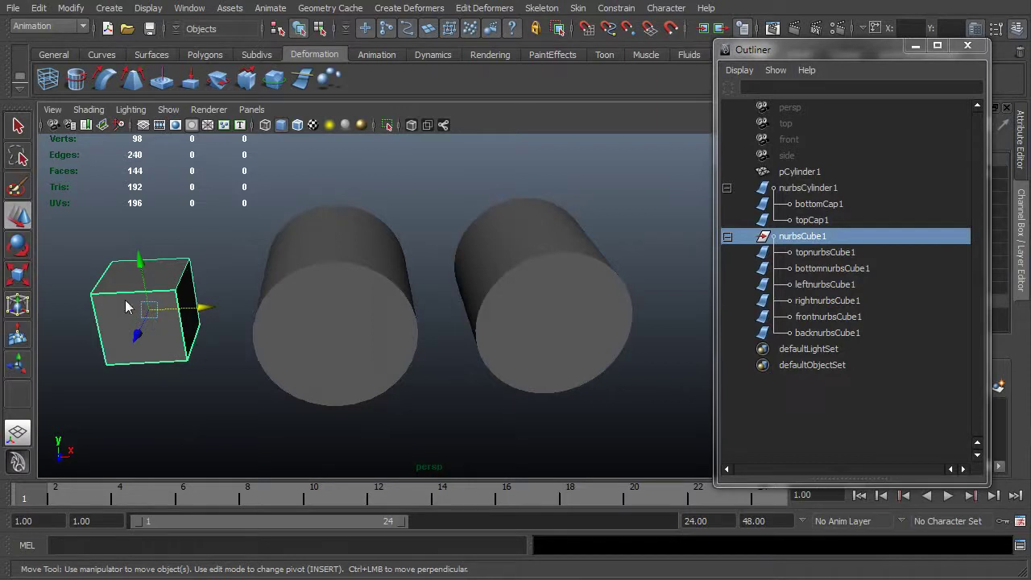
key(Delete)
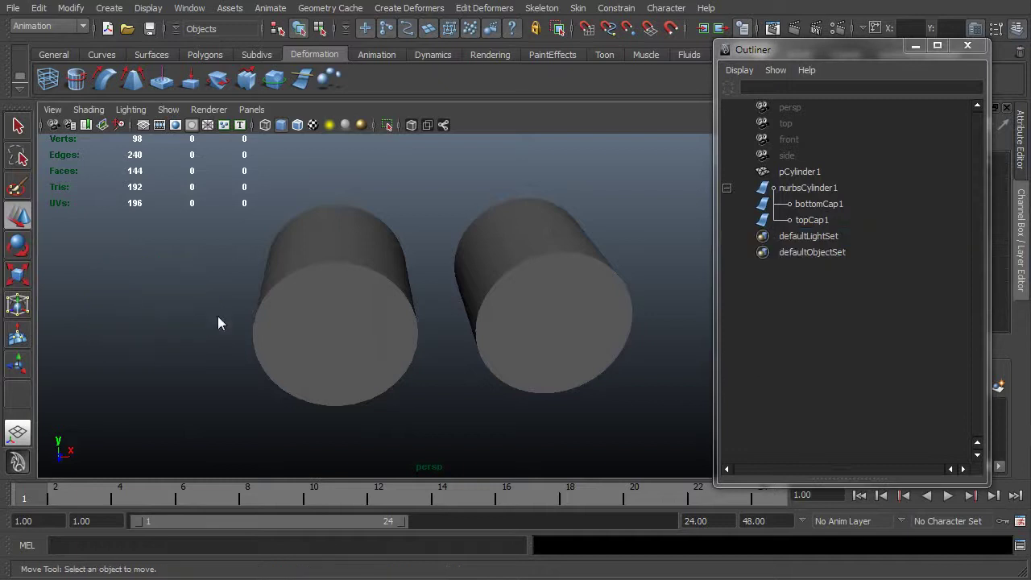
Compare the NURBS cylinder's wireframe with the polygon cylinder's by selecting each and viewing them from different angles.
alt+drag(427, 312, 409, 336)
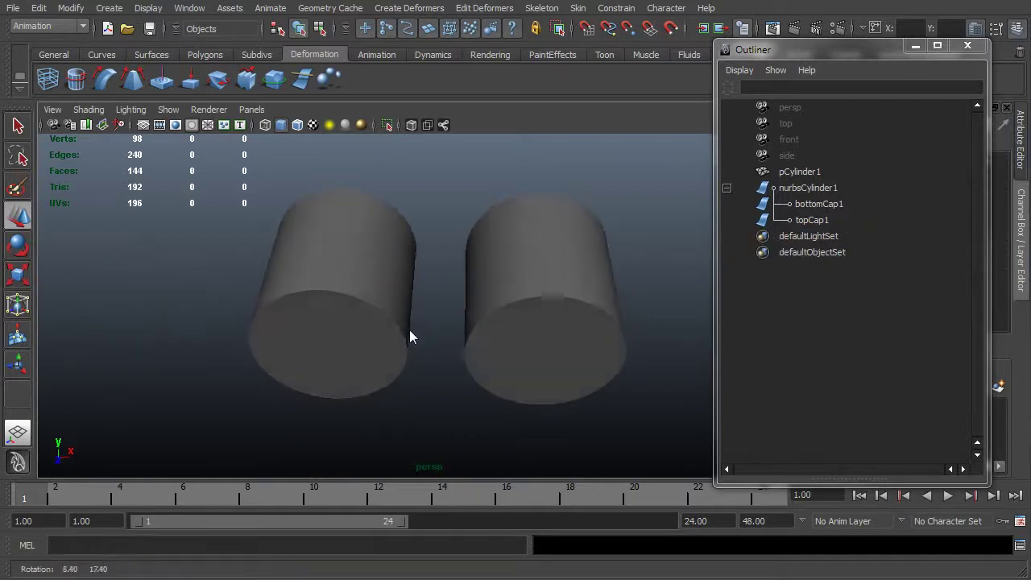
click(370, 289)
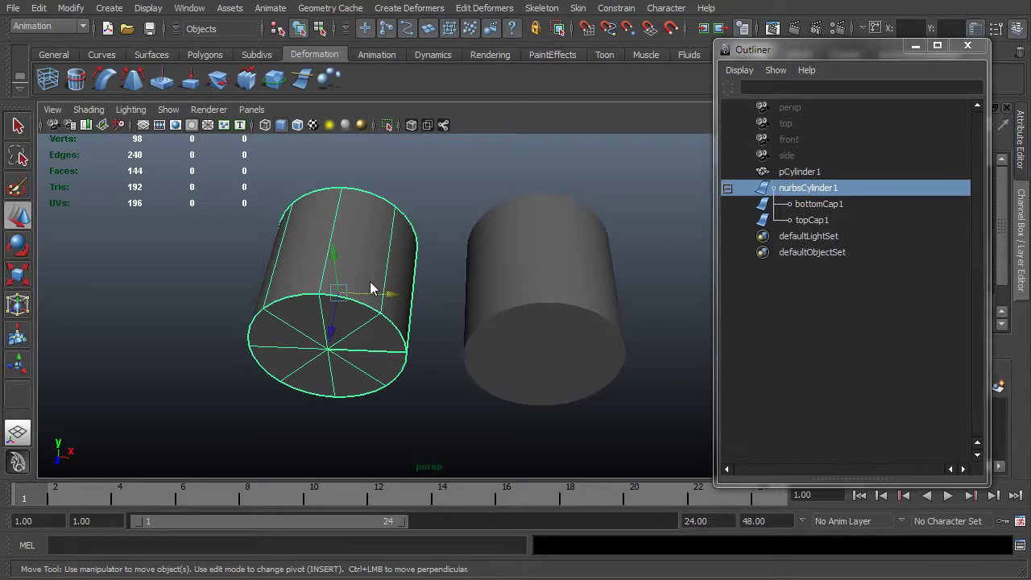
scroll(372, 290, down, 3)
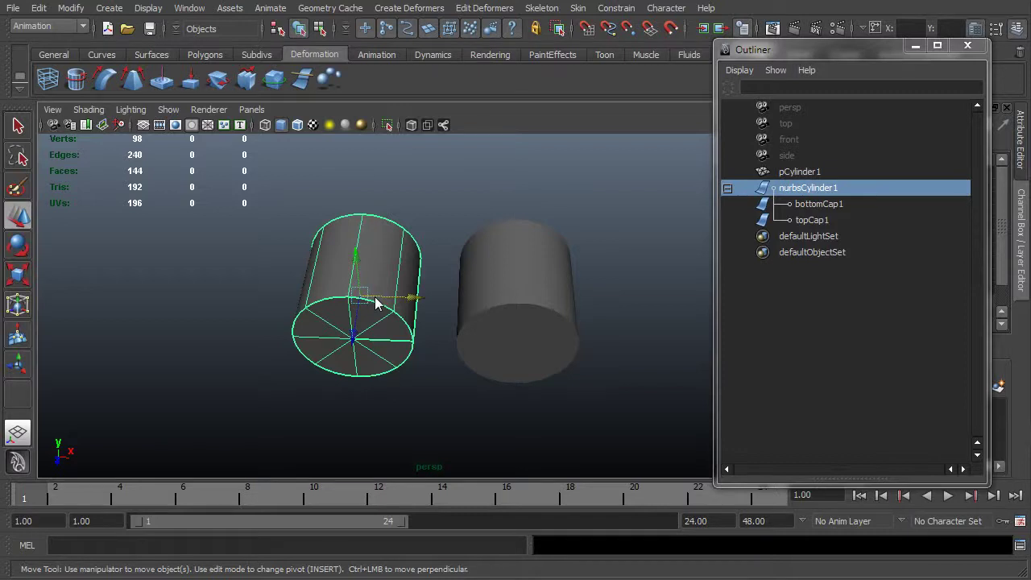
mouse_move(520, 311)
alt+mouse_down()
mouse_move(478, 301)
mouse_move(513, 321)
alt+mouse_up()
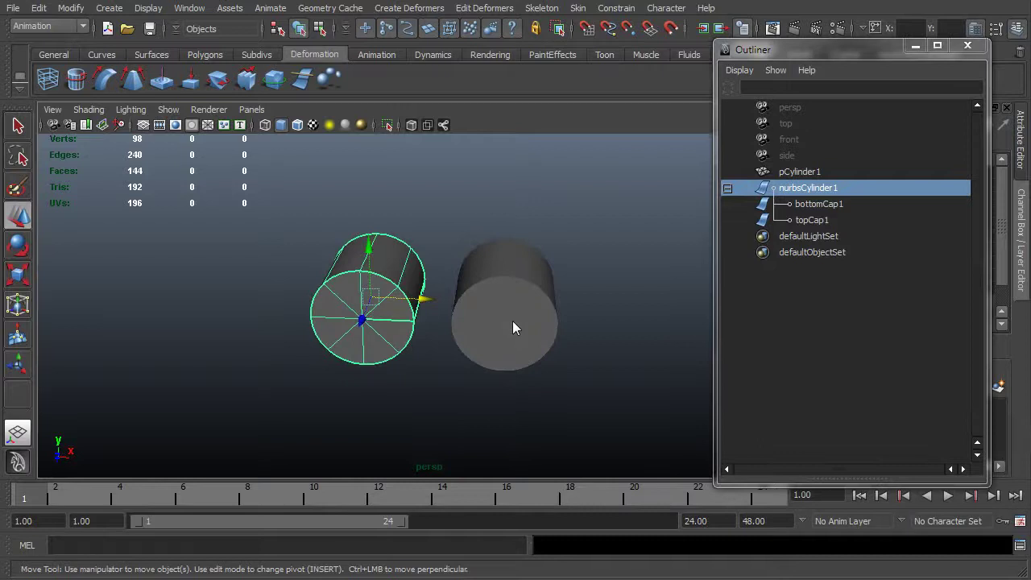
alt+drag(402, 308, 404, 339)
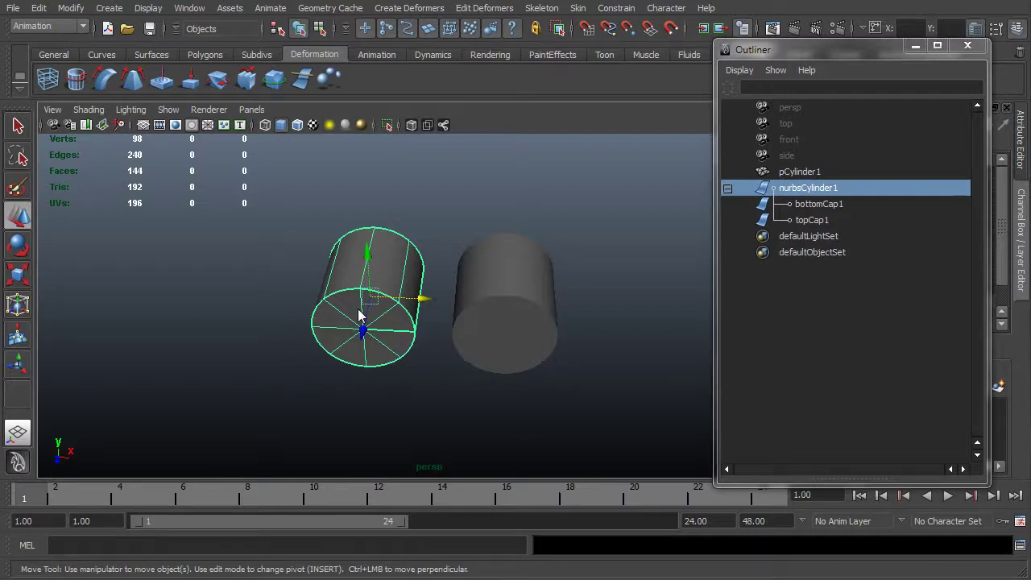
click(495, 303)
alt+drag(495, 303, 511, 324)
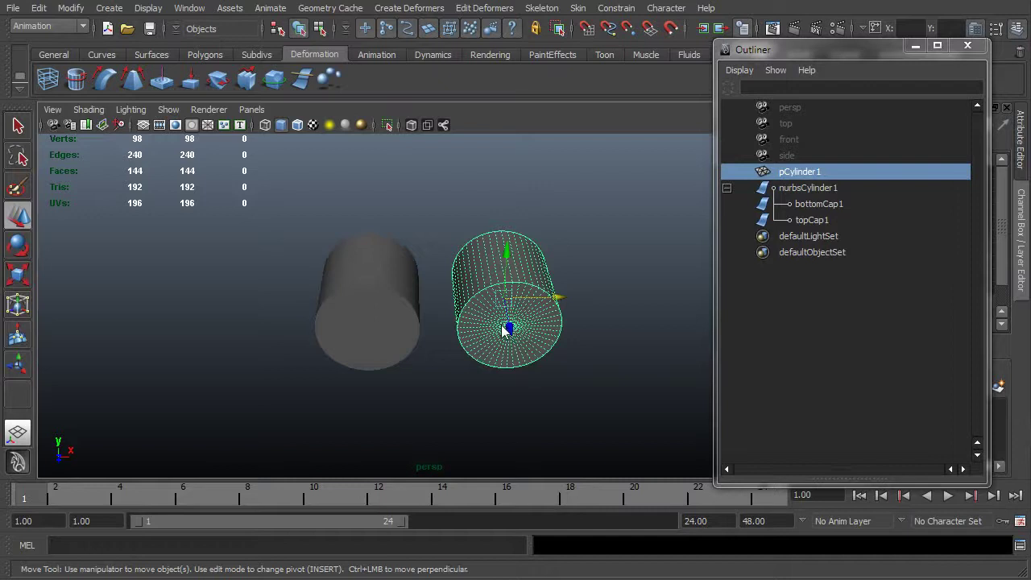
alt+drag(502, 324, 509, 310)
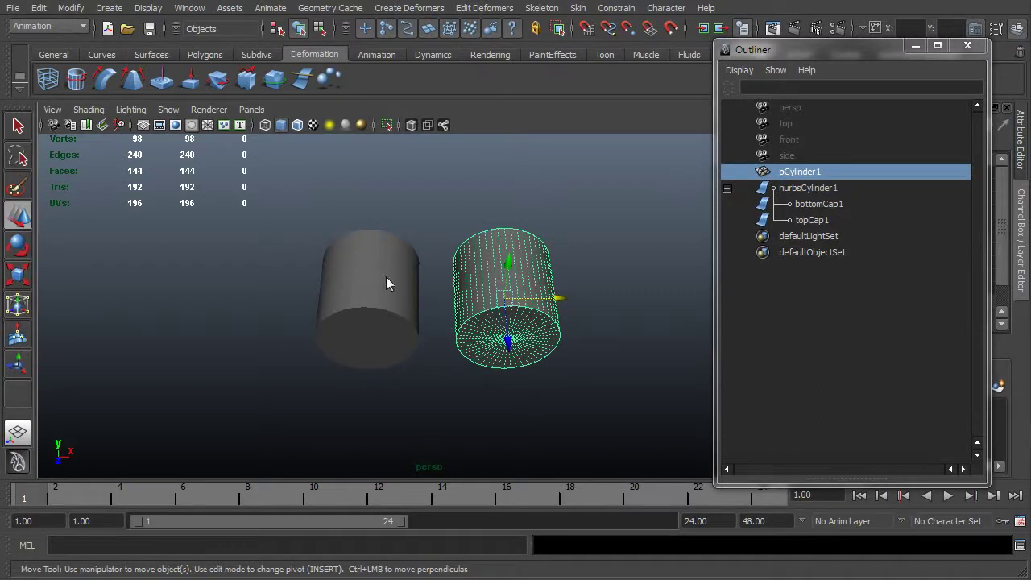
Examine the NURBS cylinder's front cap and side body as separate surfaces from several angles, then clear the selection.
click(361, 347)
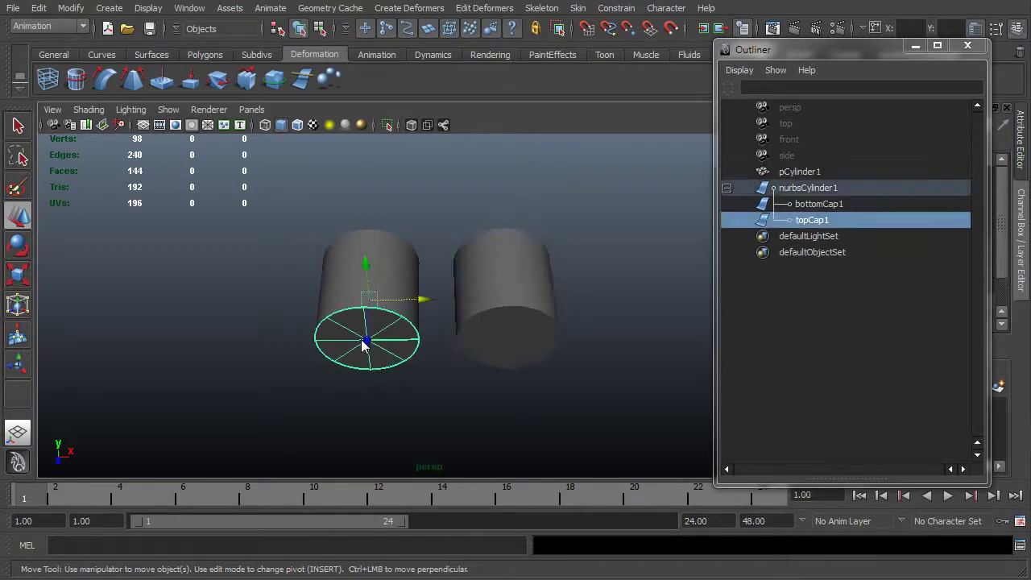
alt+drag(349, 387, 581, 357)
click(413, 351)
alt+drag(414, 354, 325, 388)
click(340, 322)
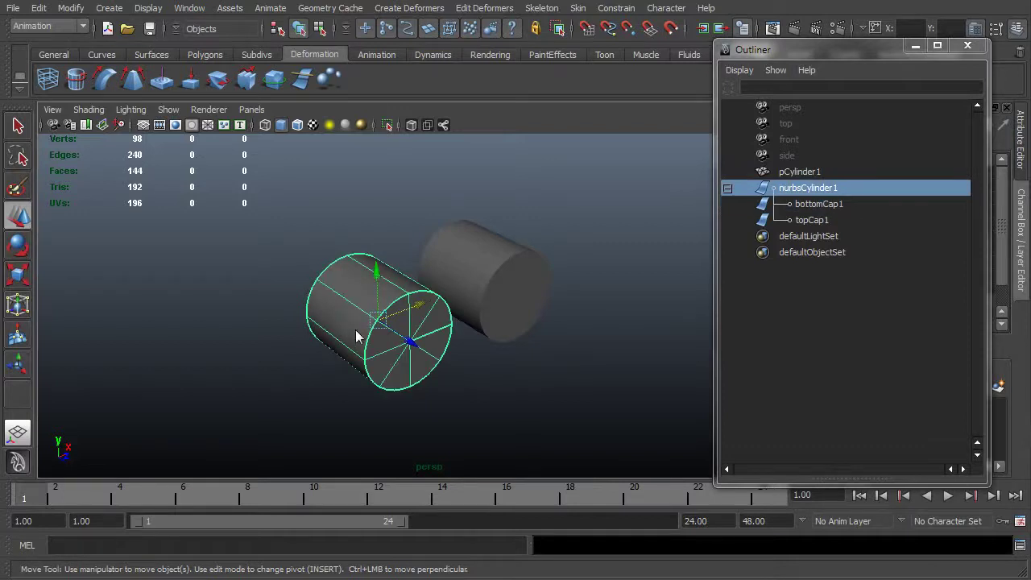
alt+drag(373, 299, 411, 388)
click(449, 403)
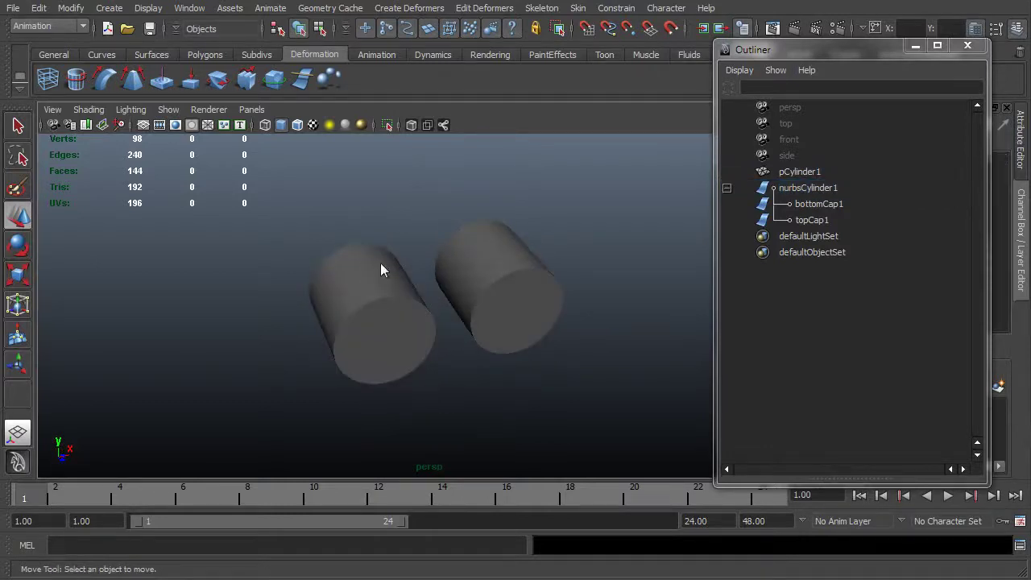
Select both cylinders, including the NURBS caps, and delete them to empty the scene.
click(529, 274)
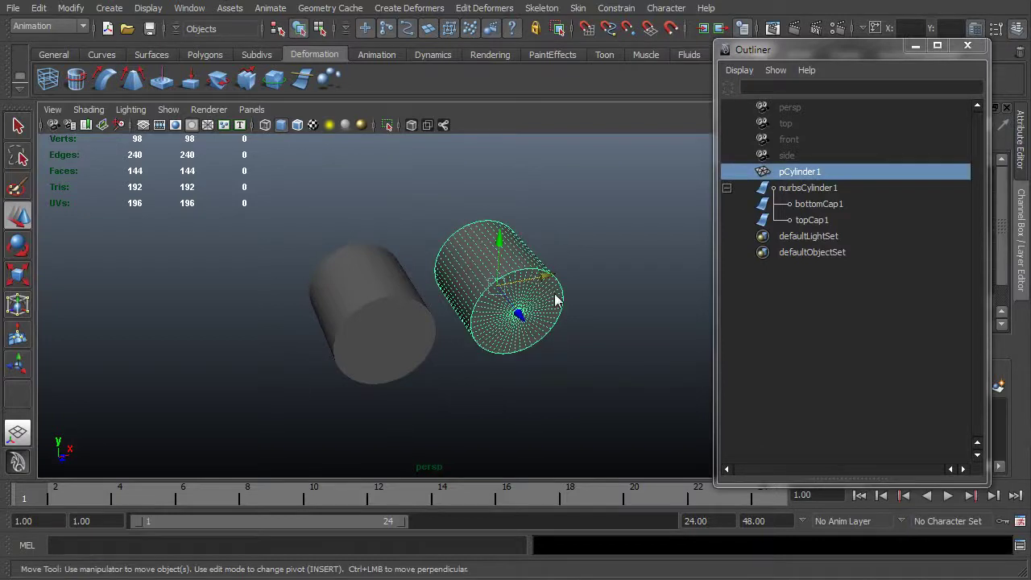
alt+drag(532, 324, 470, 357)
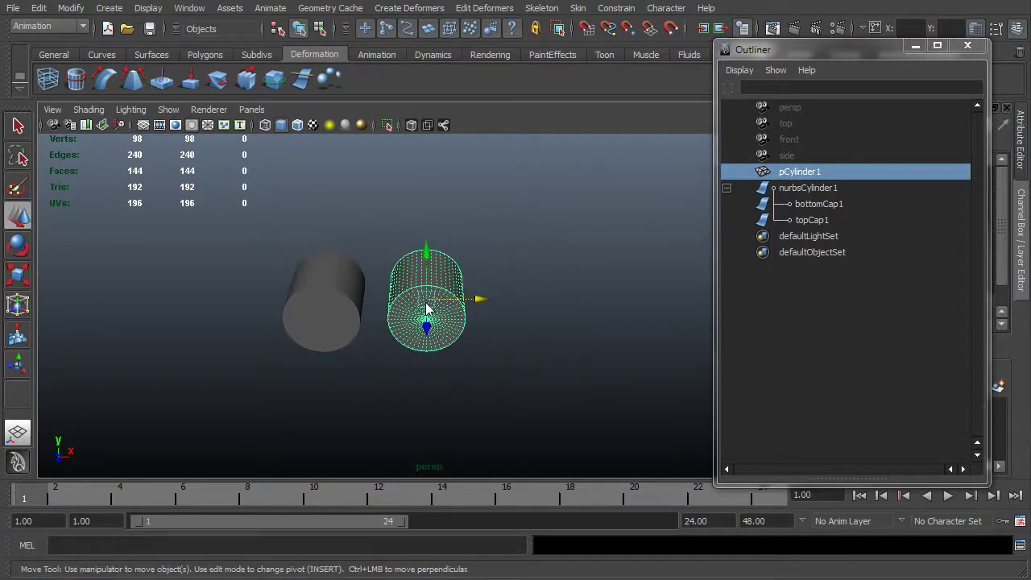
drag(554, 378, 184, 195)
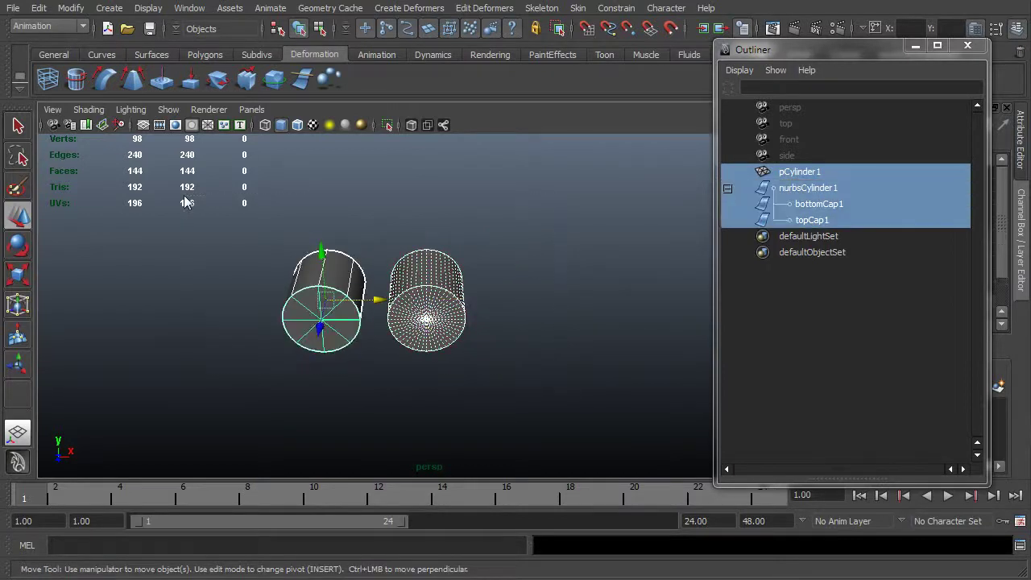
key(Delete)
Create a NURBS plane and move it about -2.58 along X.
click(109, 8)
mouse_move(166, 31)
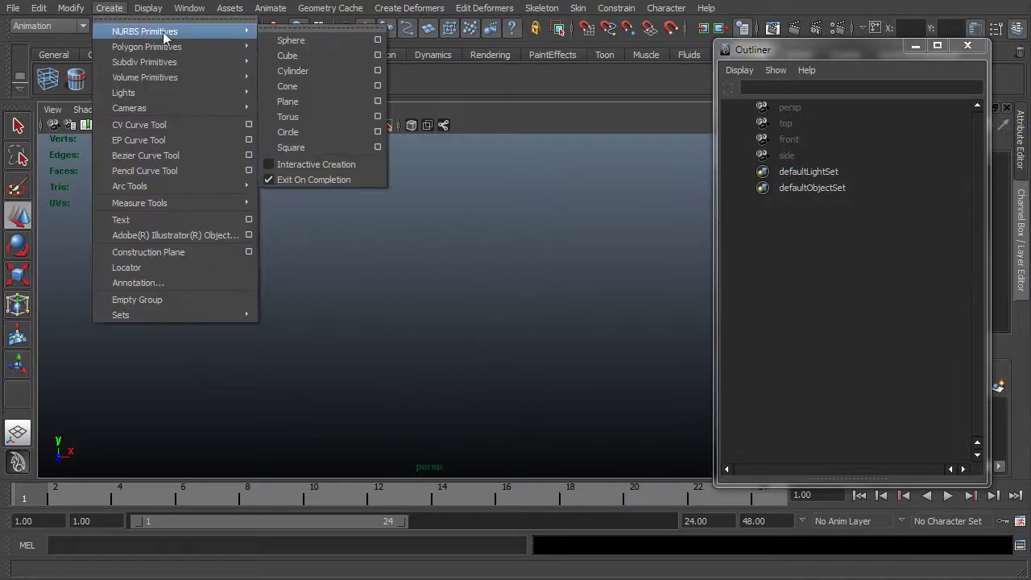
click(306, 100)
drag(476, 307, 381, 309)
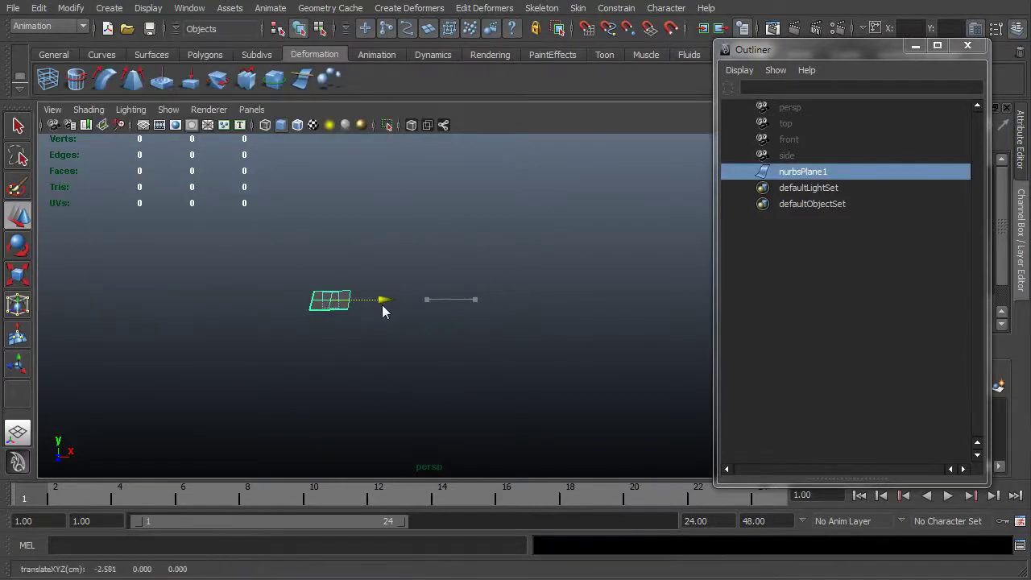
Create a polygon plane at the origin, beside the NURBS plane.
click(112, 9)
mouse_move(141, 45)
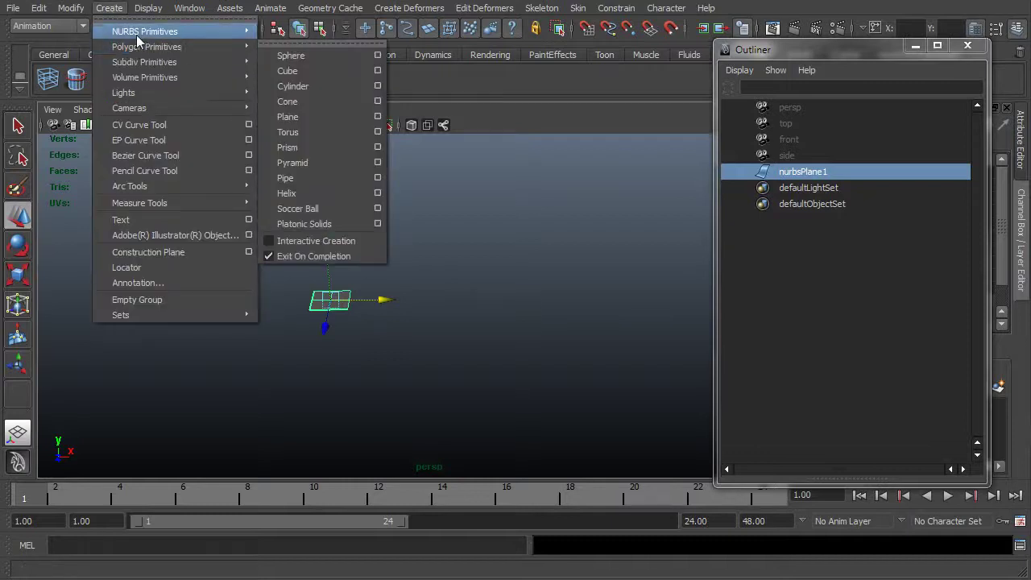
click(331, 116)
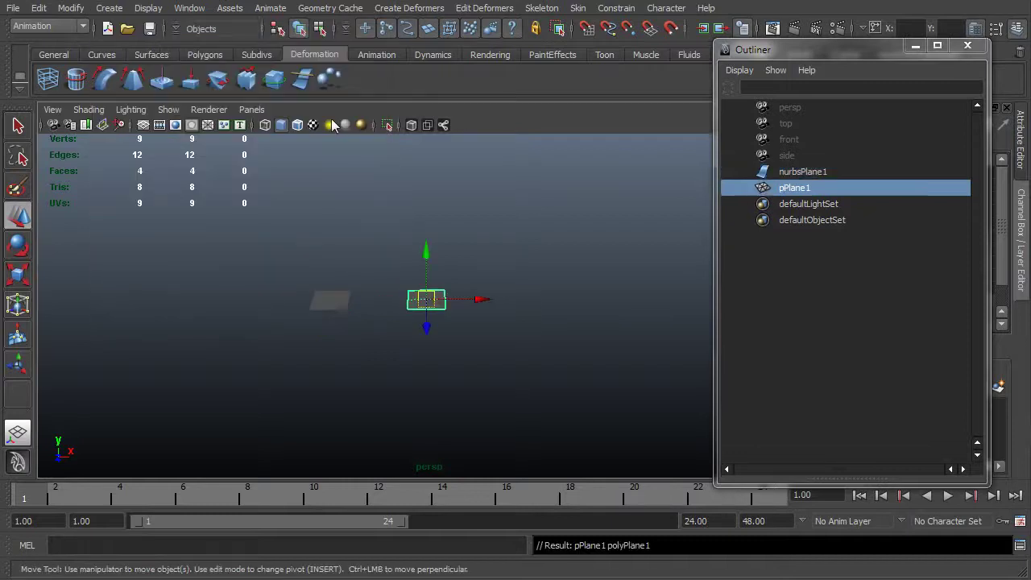
Raise the NURBS plane's centre control vertex to about 2.49 in Y to form a smooth peak.
alt+middle_drag(363, 305, 405, 319)
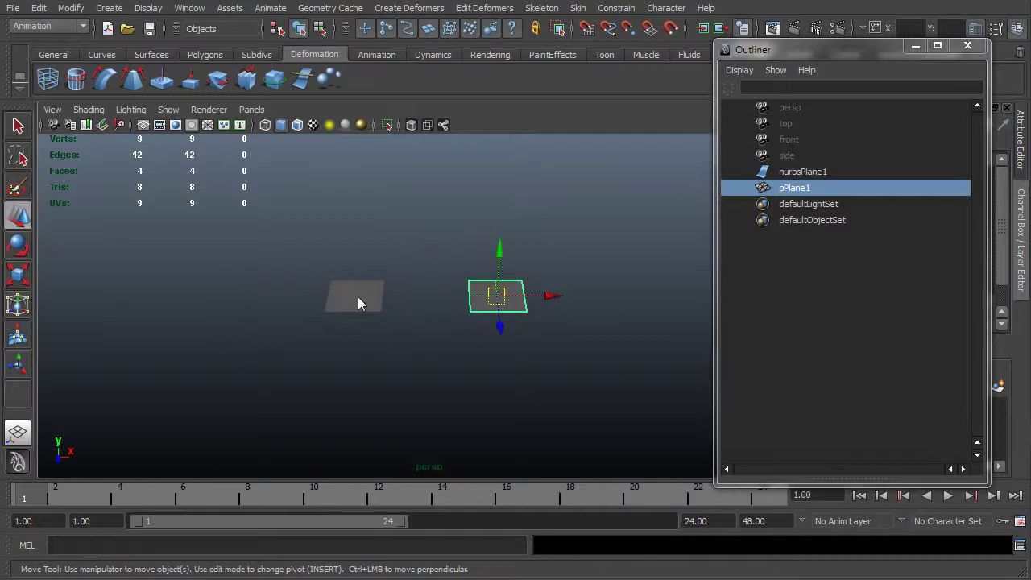
right_drag(357, 296, 303, 297)
alt+drag(355, 303, 360, 159)
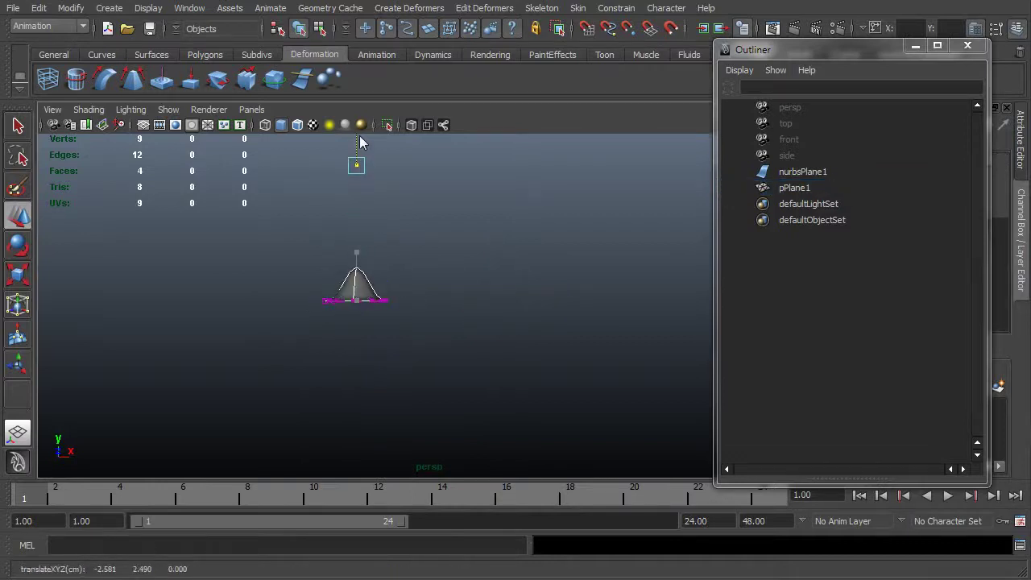
alt+drag(421, 293, 452, 363)
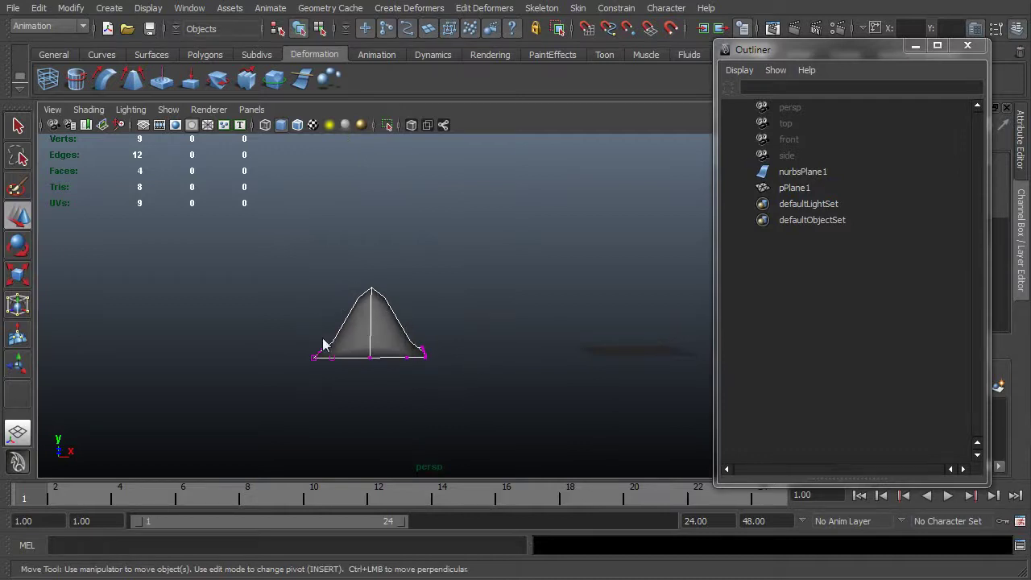
Pull the polygon plane's centre vertex upward into a tall, sharp peak and return to object selection.
scroll(540, 347, down, 3)
click(553, 329)
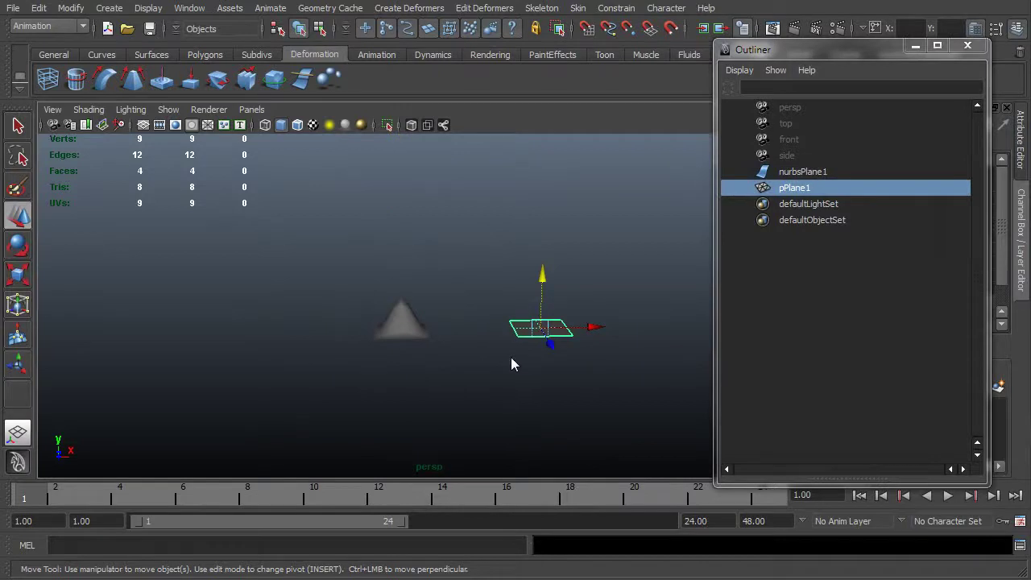
scroll(602, 345, up, 2)
right_drag(603, 343, 511, 340)
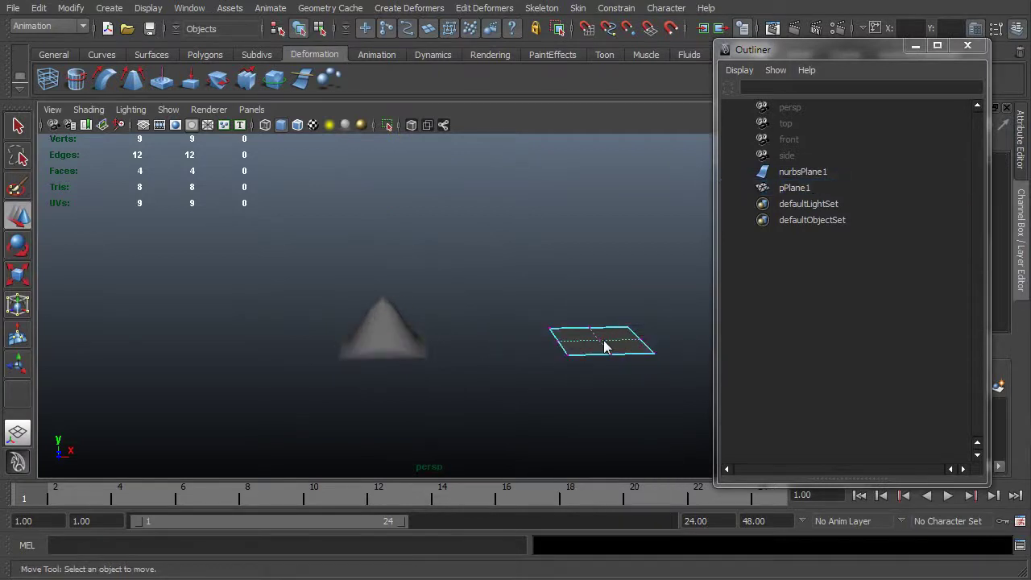
click(606, 347)
drag(606, 323, 588, 251)
alt+drag(535, 365, 608, 383)
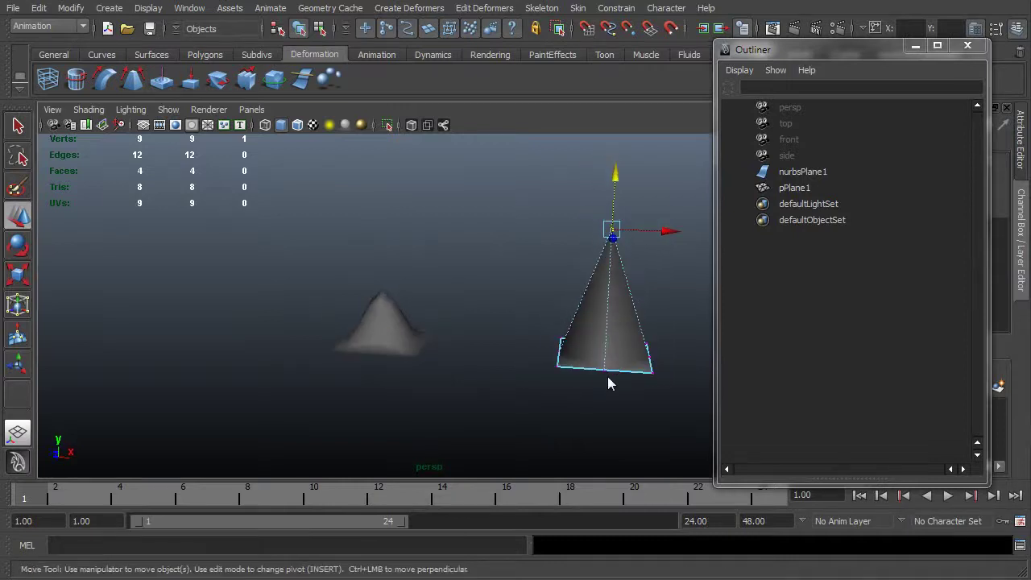
alt+drag(606, 259, 564, 321)
mouse_move(565, 321)
alt+right_down()
mouse_move(553, 323)
mouse_move(566, 331)
alt+right_up()
mouse_move(565, 330)
alt+mouse_down()
mouse_move(580, 325)
mouse_move(564, 343)
alt+mouse_up()
key(F8)
key(F8)
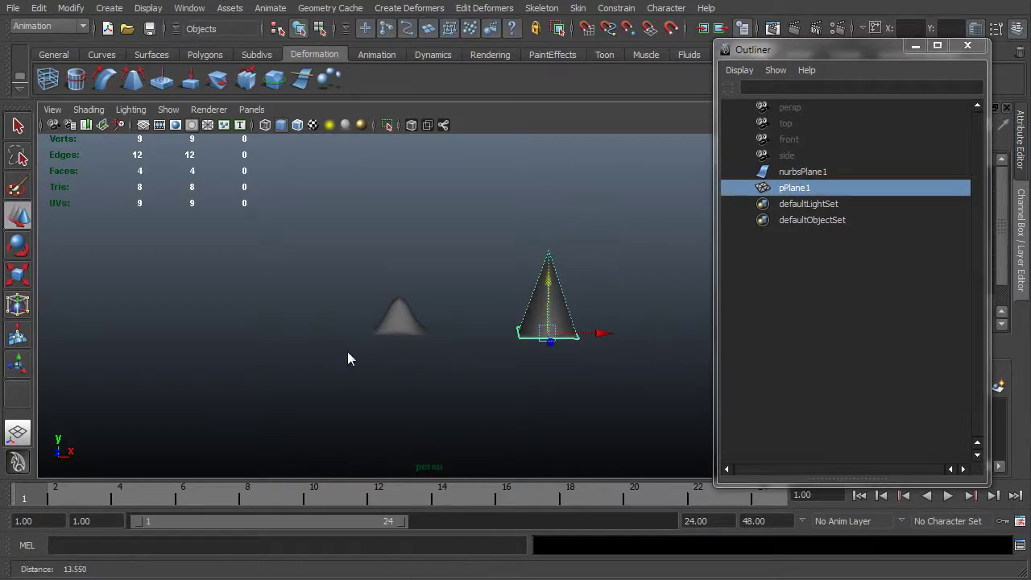
Examine the NURBS and polygon peaks by selecting each one alternately and comparing how their shapes deform.
alt+right_drag(347, 352, 548, 364)
alt+drag(548, 359, 424, 360)
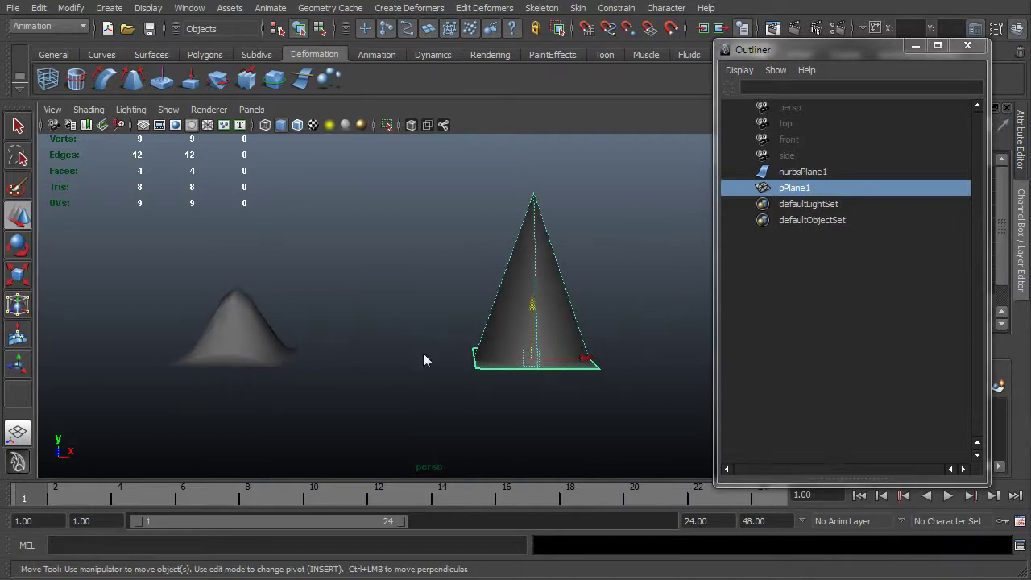
click(236, 342)
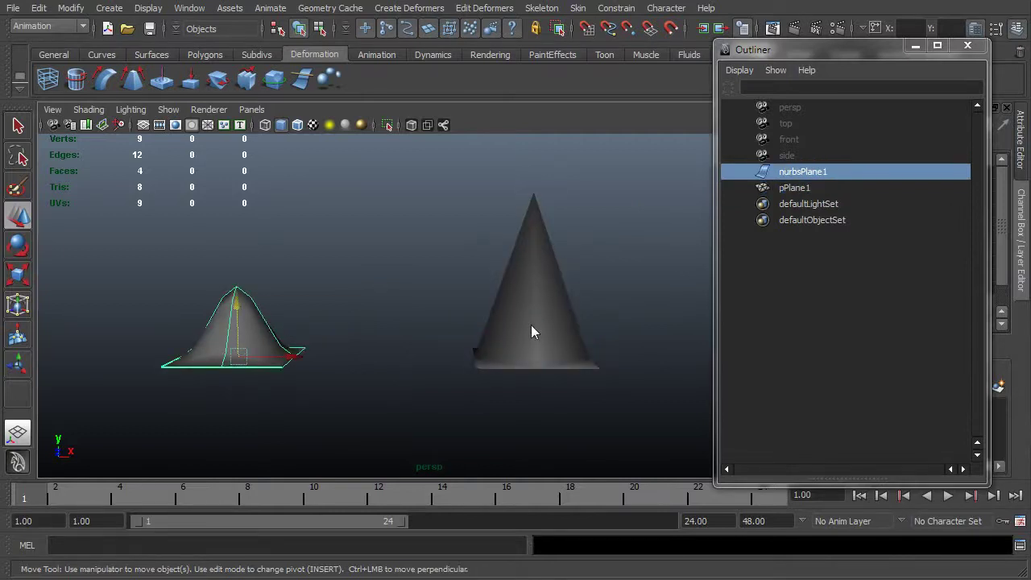
click(531, 326)
click(242, 335)
click(537, 325)
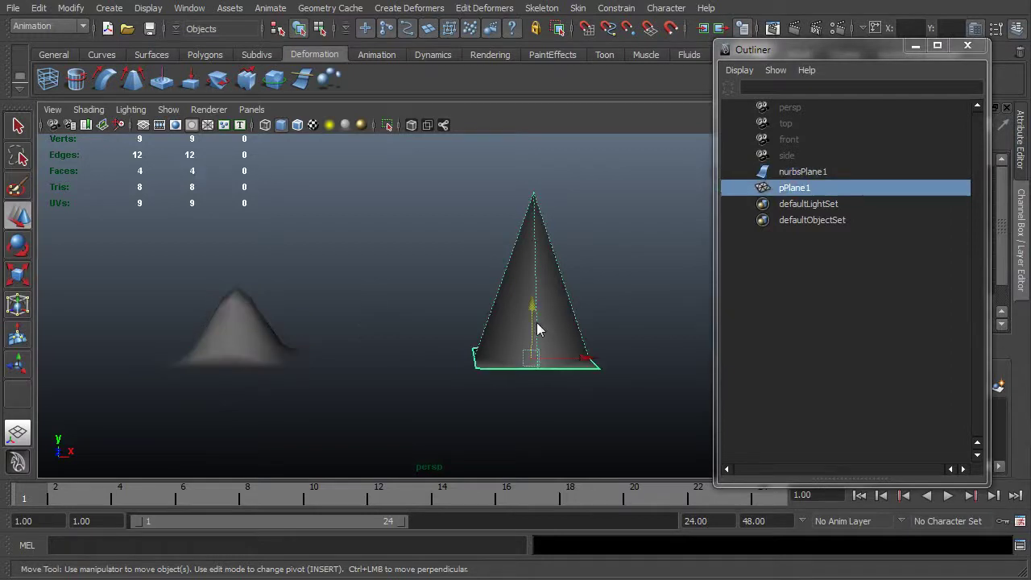
click(233, 330)
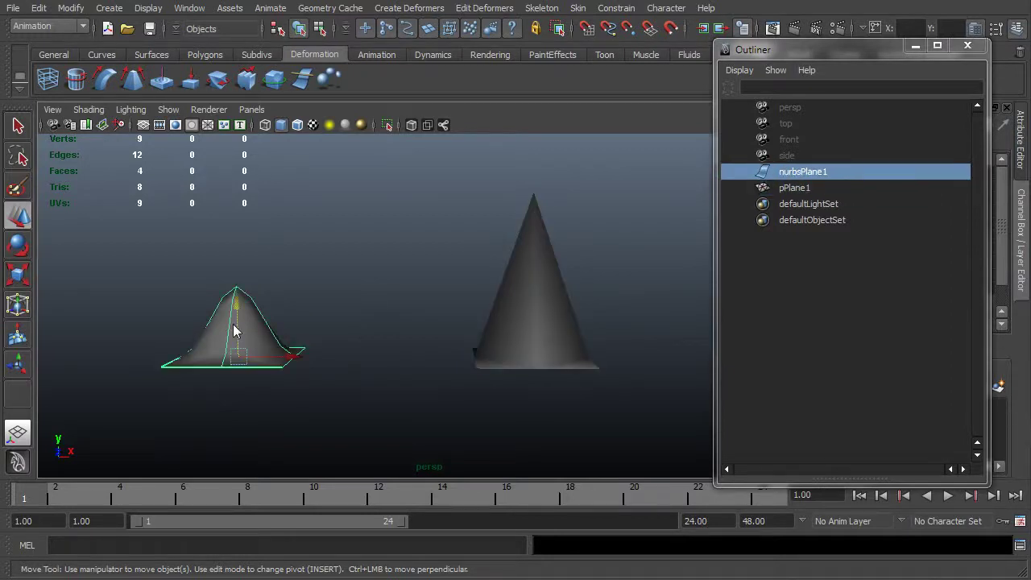
alt+drag(264, 366, 364, 373)
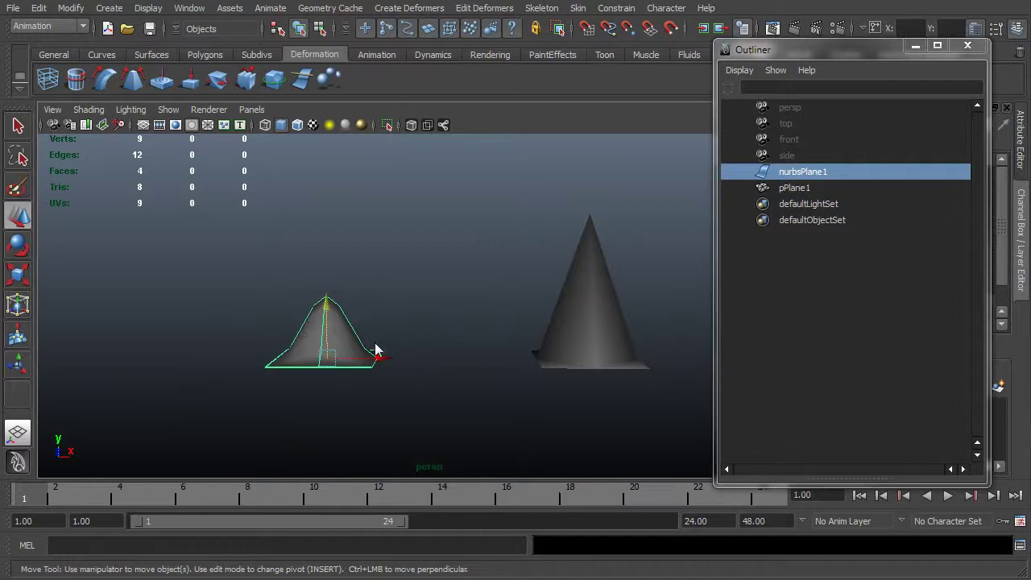
Close the Outliner and render a close-up of the NURBS peak to check its silhouette, then dismiss the render.
alt+right_drag(318, 338, 462, 357)
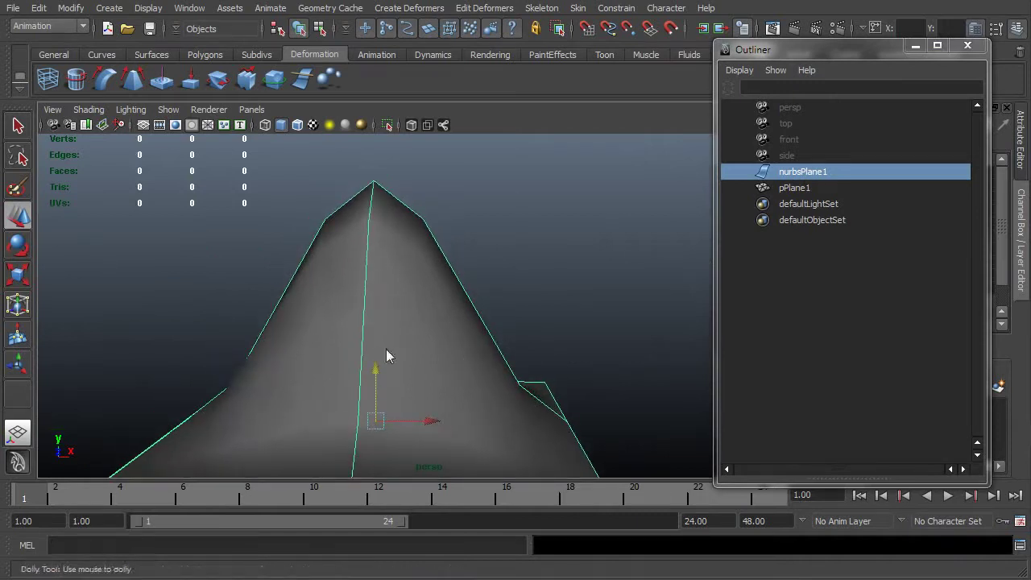
alt+right_drag(390, 352, 515, 338)
click(967, 45)
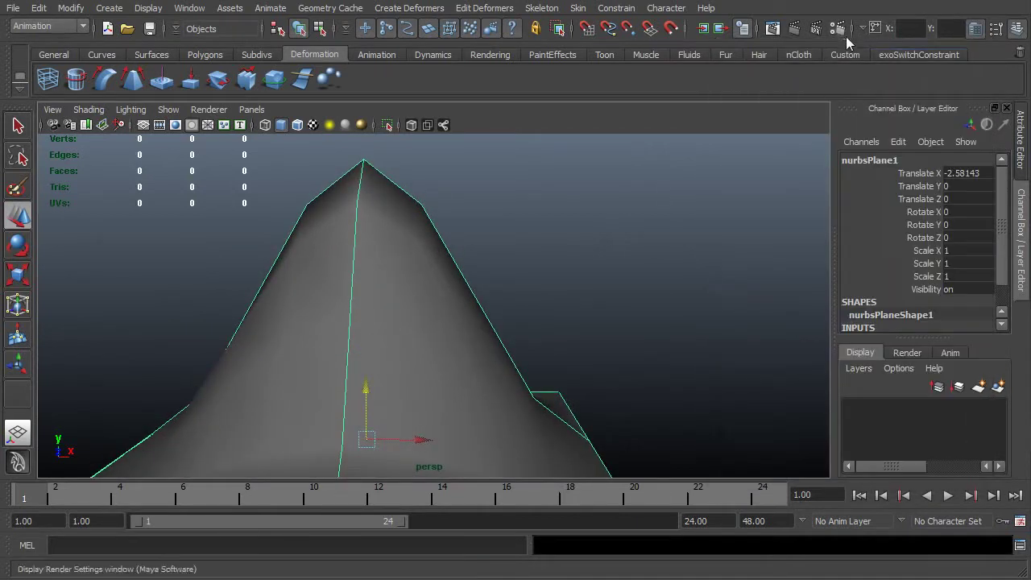
click(794, 31)
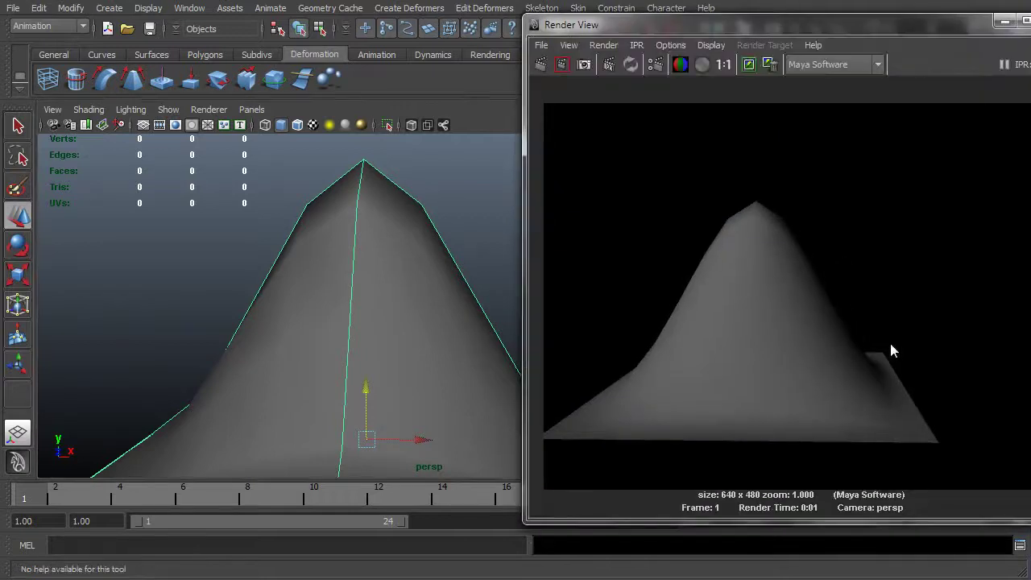
drag(792, 32, 775, 18)
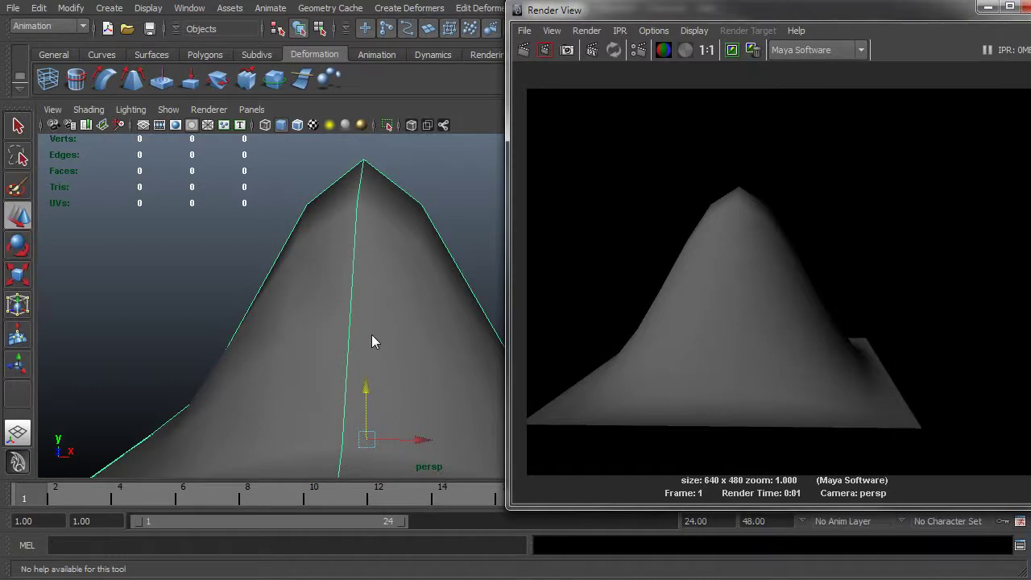
click(1025, 6)
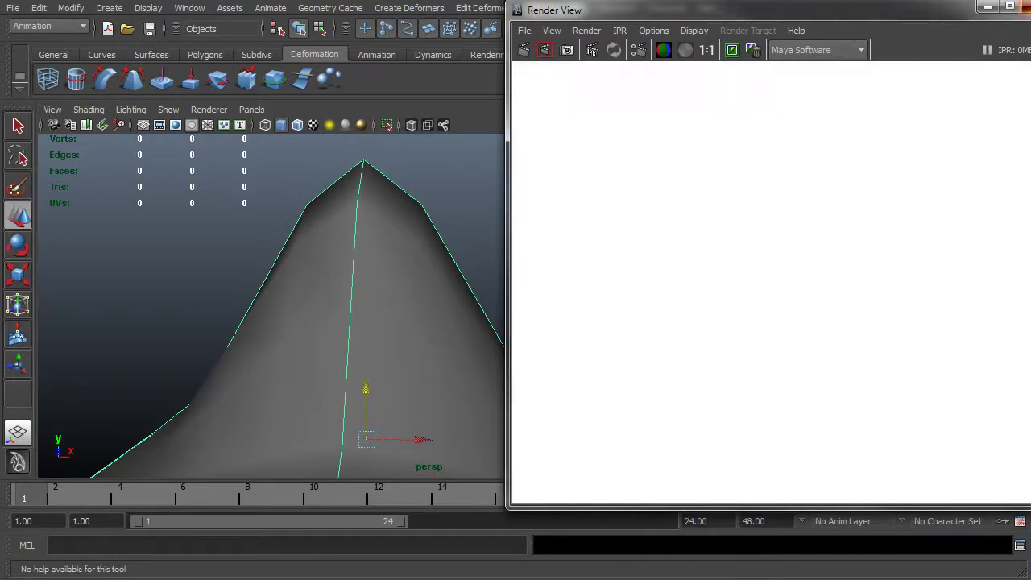
Enable Display Render Tessellation for the NURBS plane's shape.
click(1021, 138)
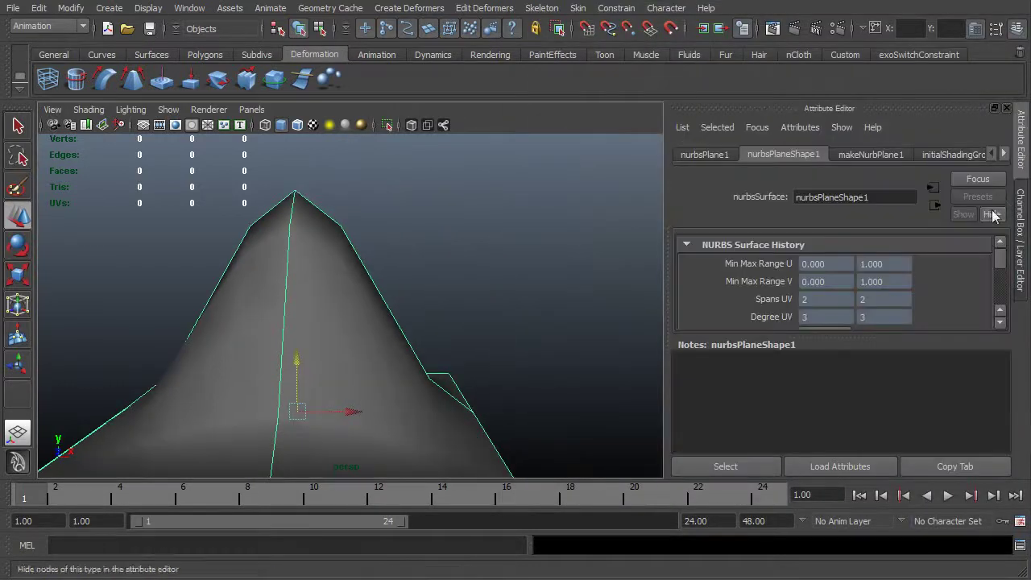
drag(1003, 261, 1003, 285)
click(686, 271)
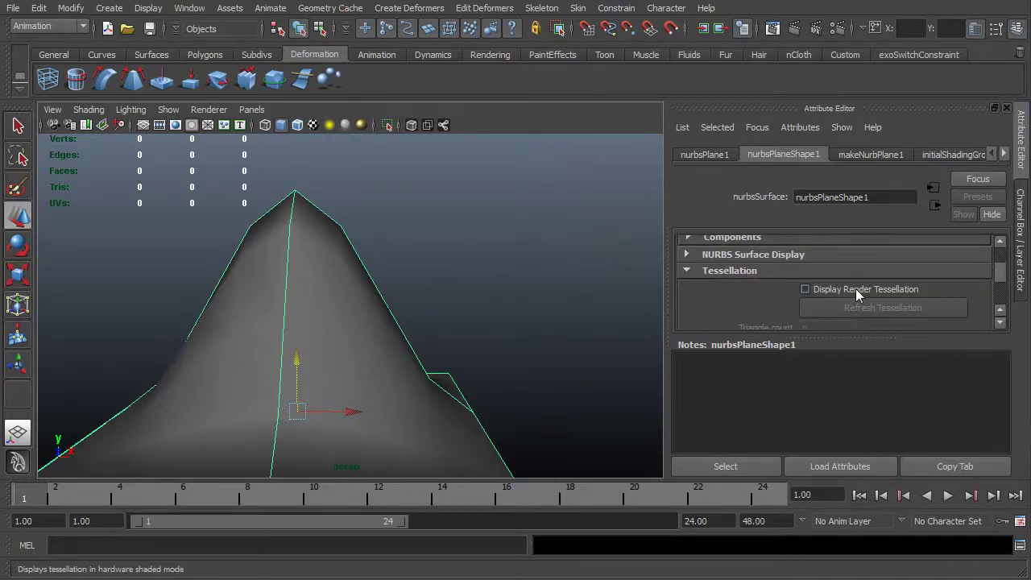
click(855, 289)
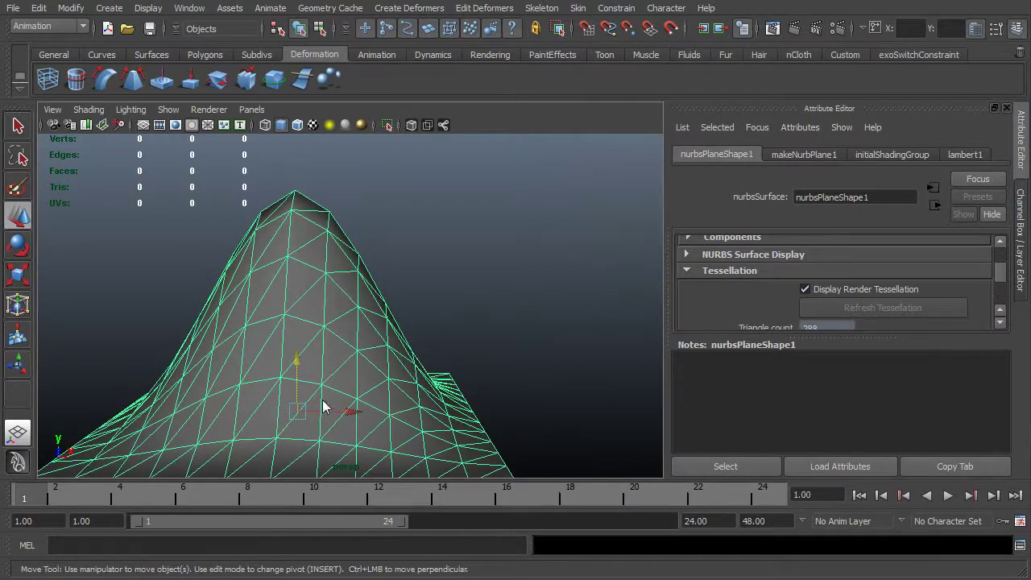
Set the Curvature Tolerance in the NURBS plane's simple tessellation options to Highest Quality.
scroll(1005, 282, down, 3)
scroll(1006, 286, up, 1)
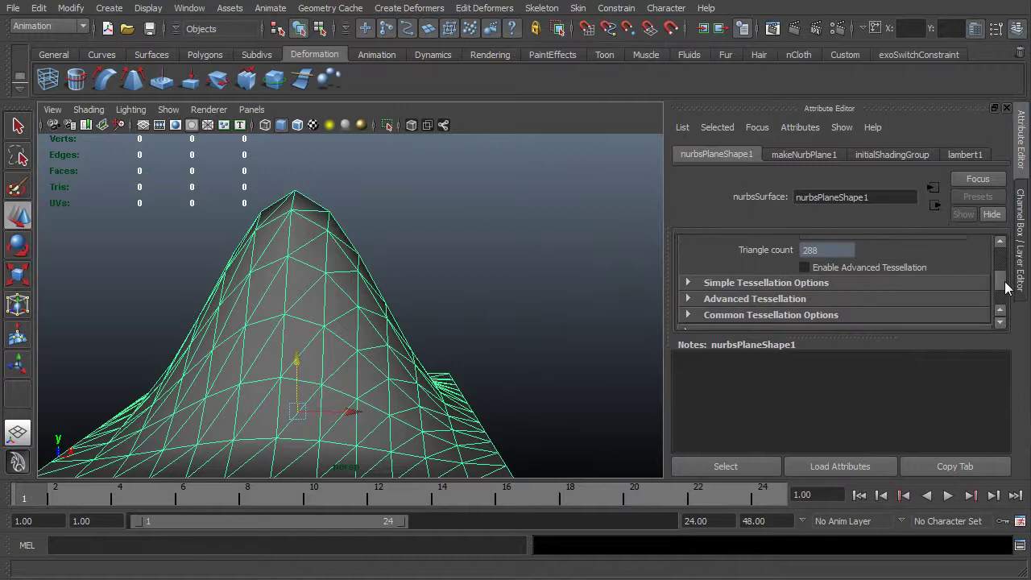
click(688, 283)
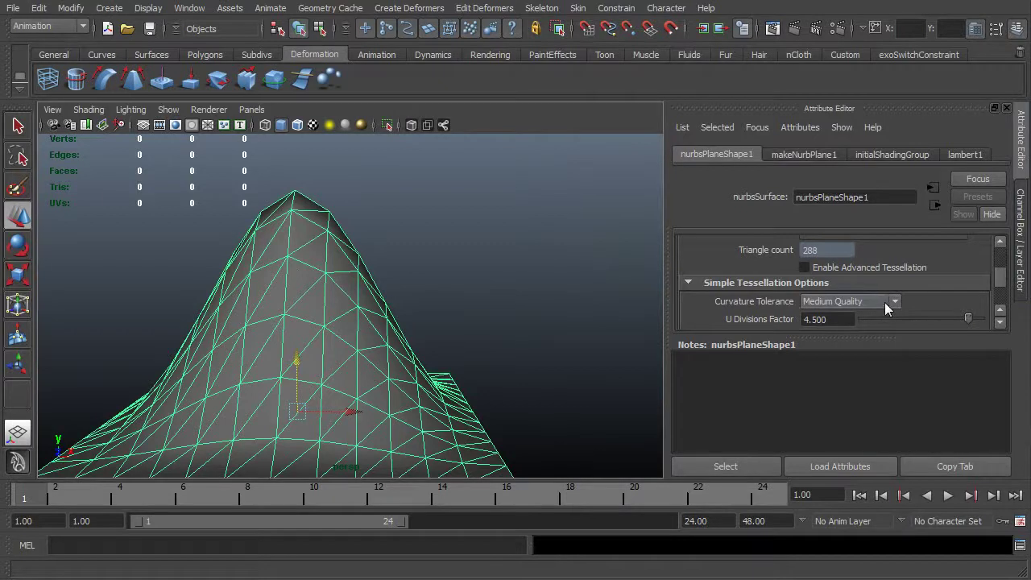
click(862, 305)
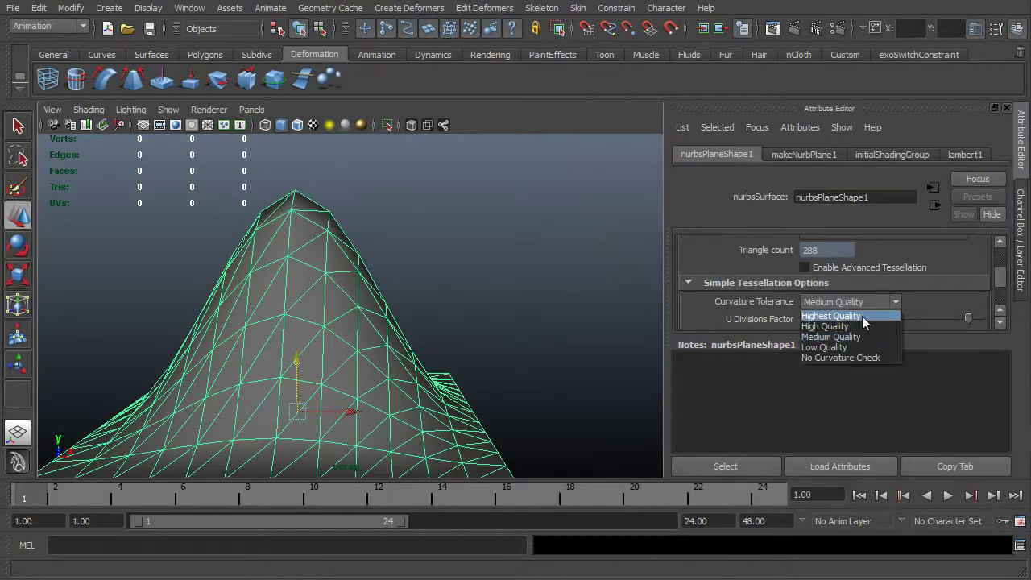
click(863, 317)
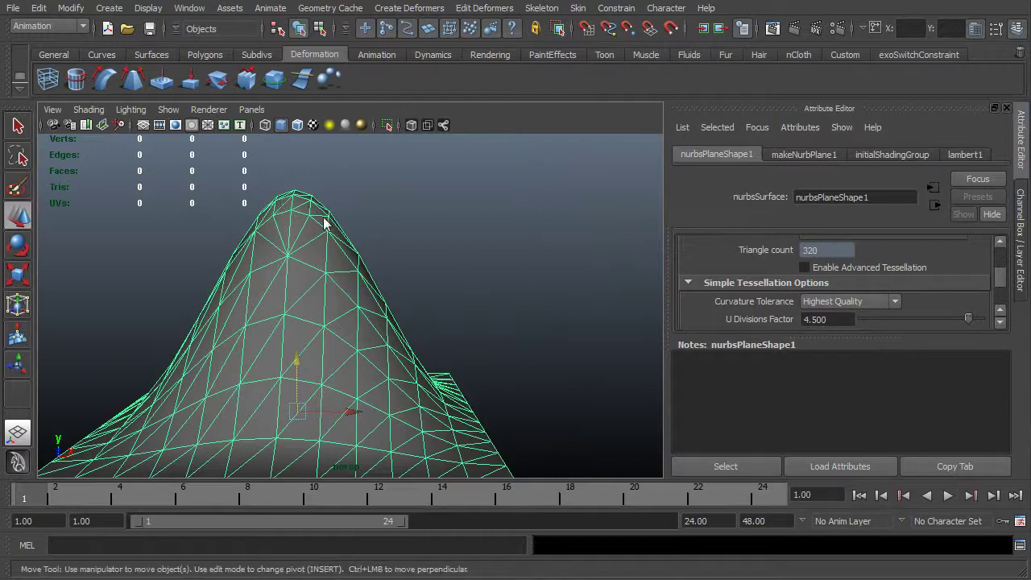
Switch the Curvature Tolerance to Medium Quality for comparison and back to Highest Quality.
click(838, 303)
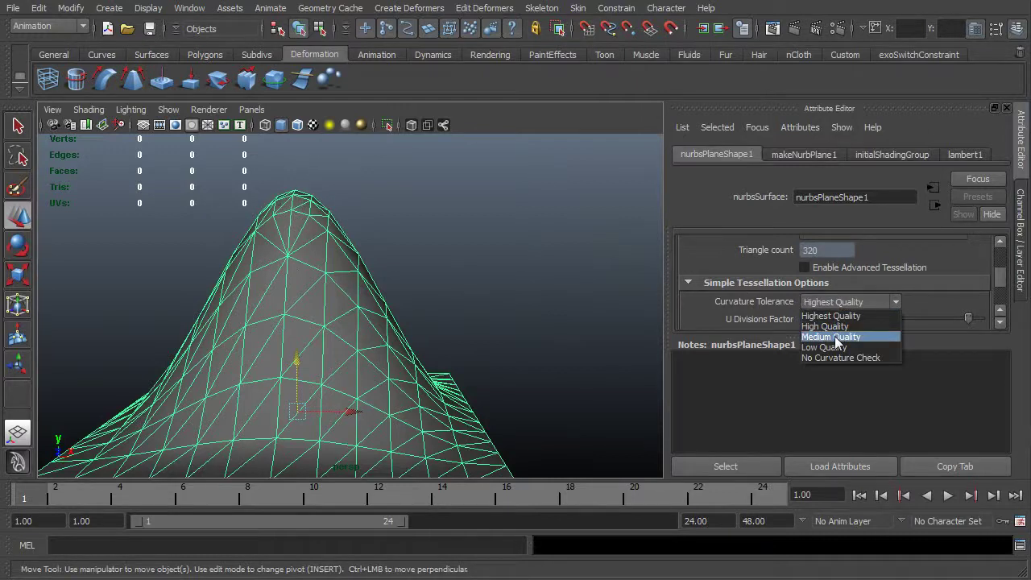
click(836, 339)
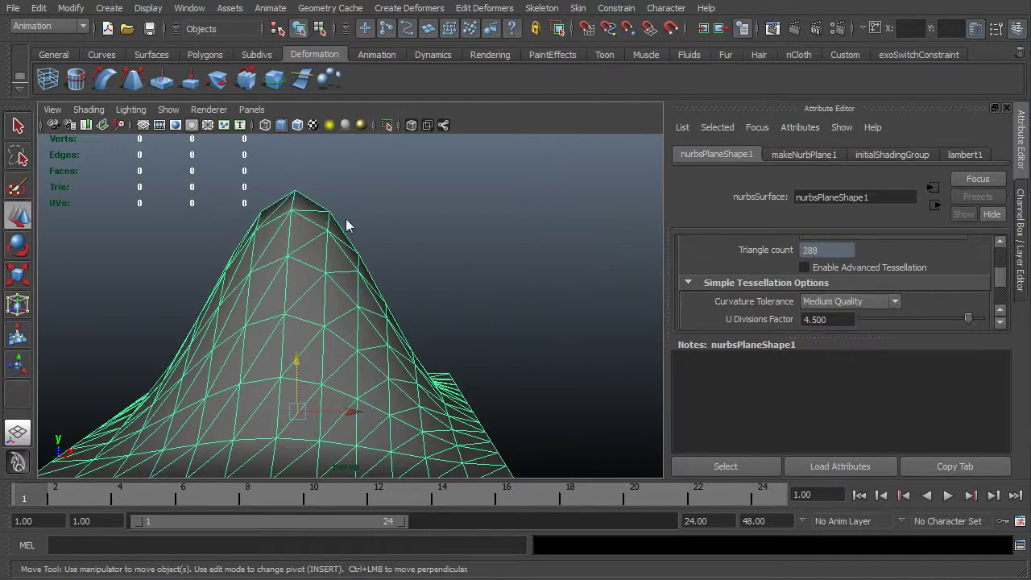
click(830, 303)
click(834, 315)
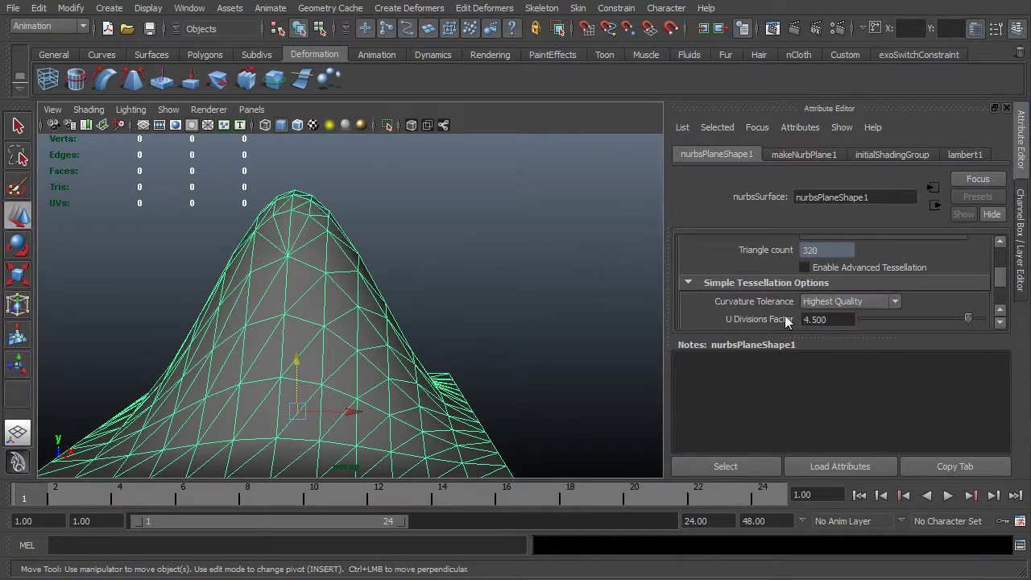
Render the NURBS peak at the Highest Quality curvature tolerance and dismiss the render.
click(796, 26)
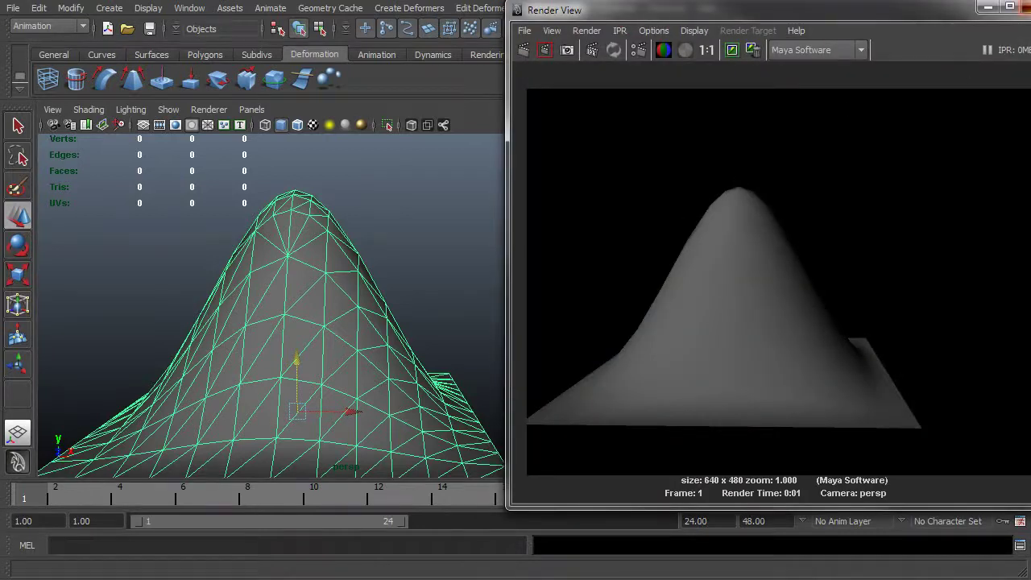
click(1025, 7)
Raise the U and V Divisions Factors of the NURBS plane to 5.
click(1000, 323)
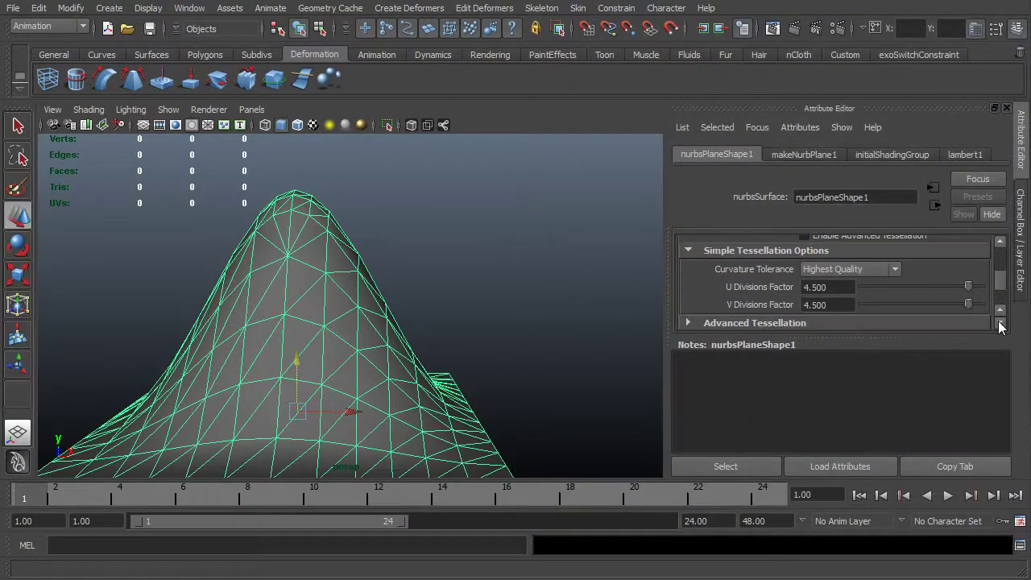
drag(968, 287, 980, 288)
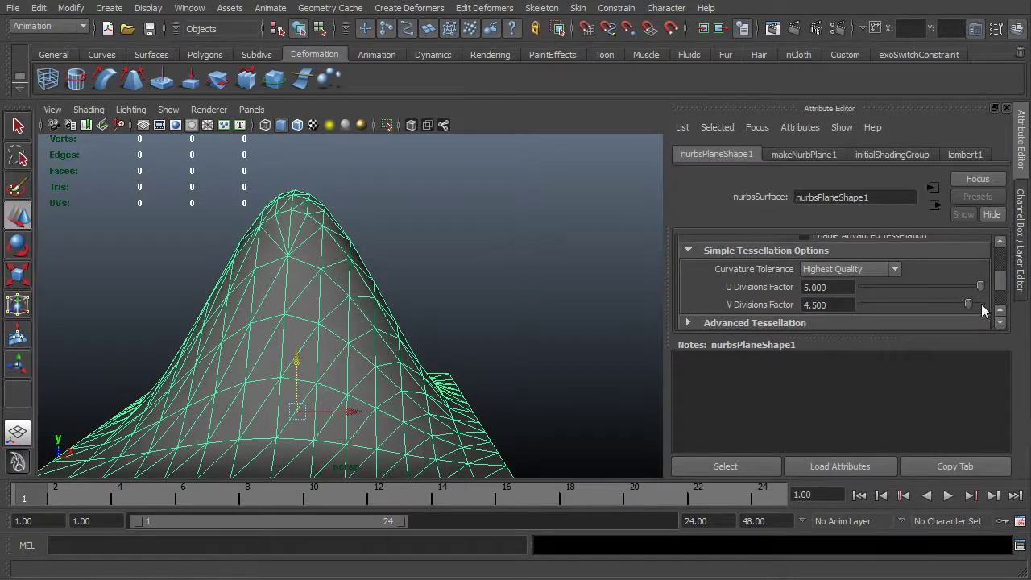
click(981, 305)
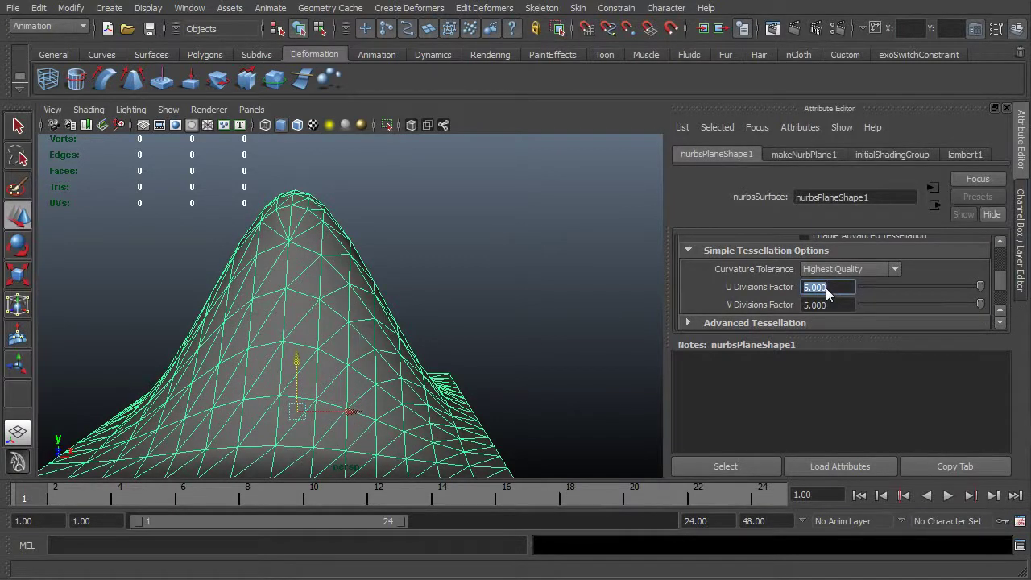
Set both the U and V Divisions Factors of the NURBS plane to 20.
text(20)
key(Tab)
text(20)
key(Return)
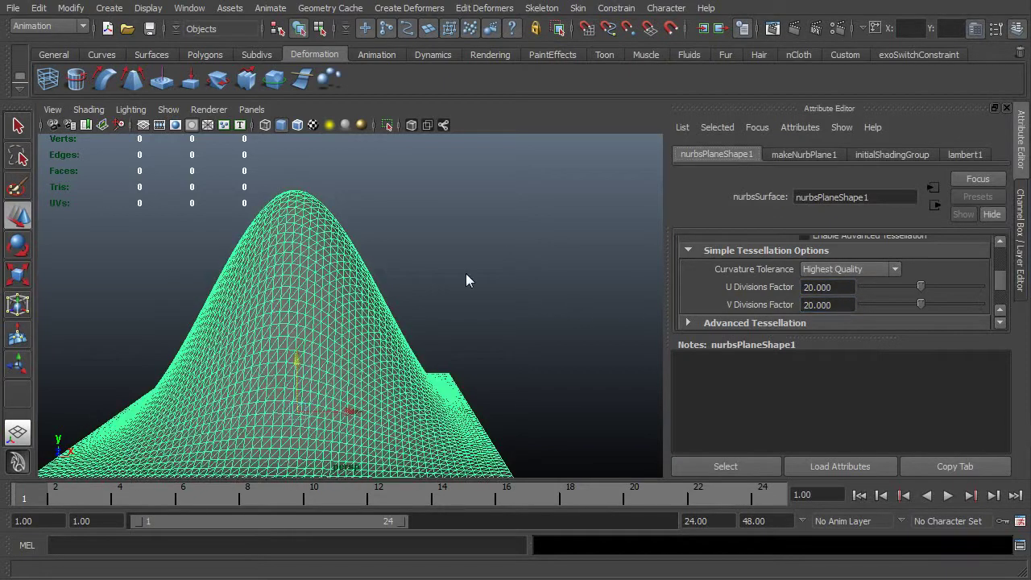
Render the NURBS peak with the finer tessellation and examine the faceting at its tip up close.
click(794, 29)
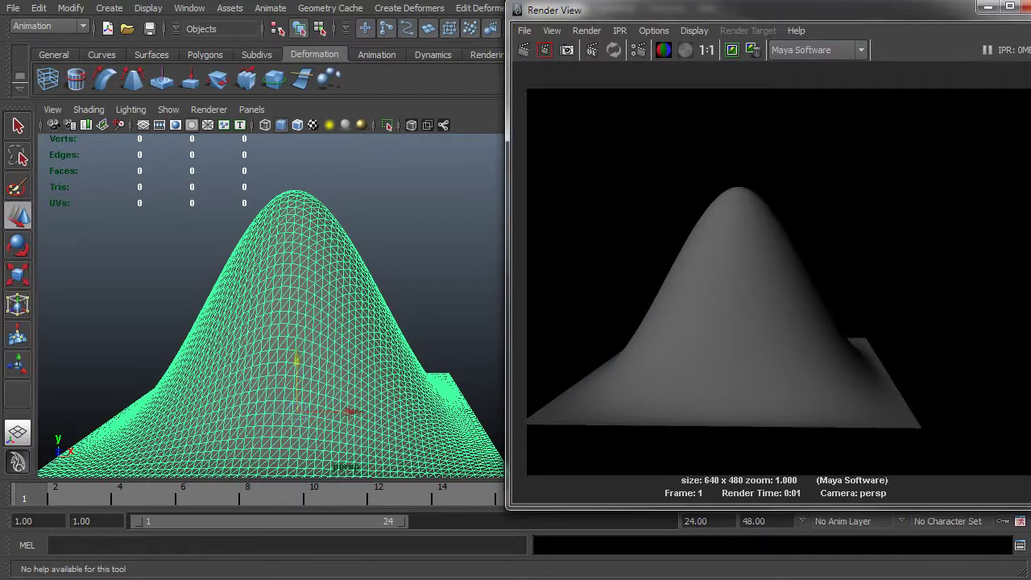
click(350, 283)
alt+right_drag(349, 283, 563, 288)
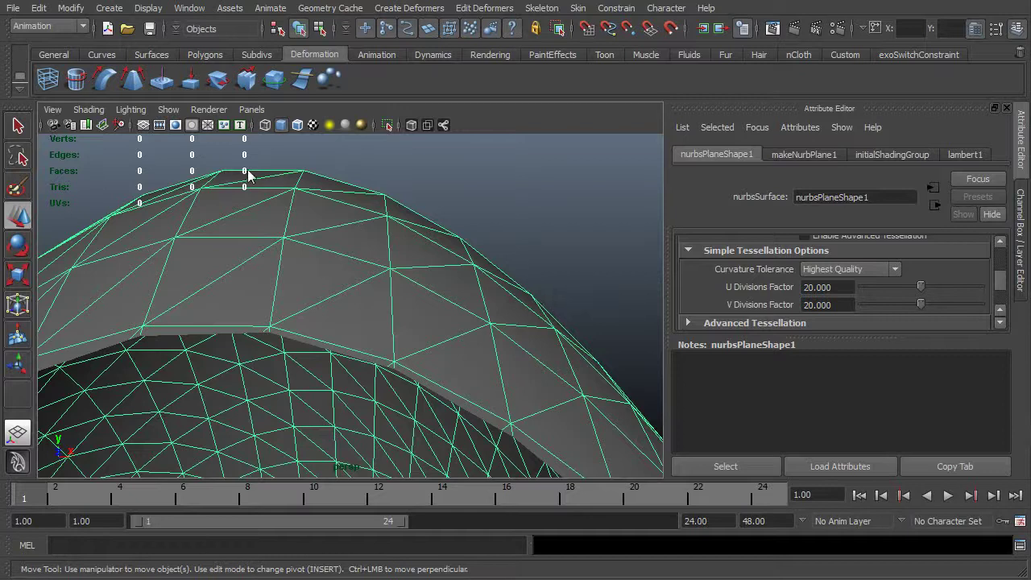
Set both the U and V Divisions Factors of the NURBS plane to 30.
click(827, 295)
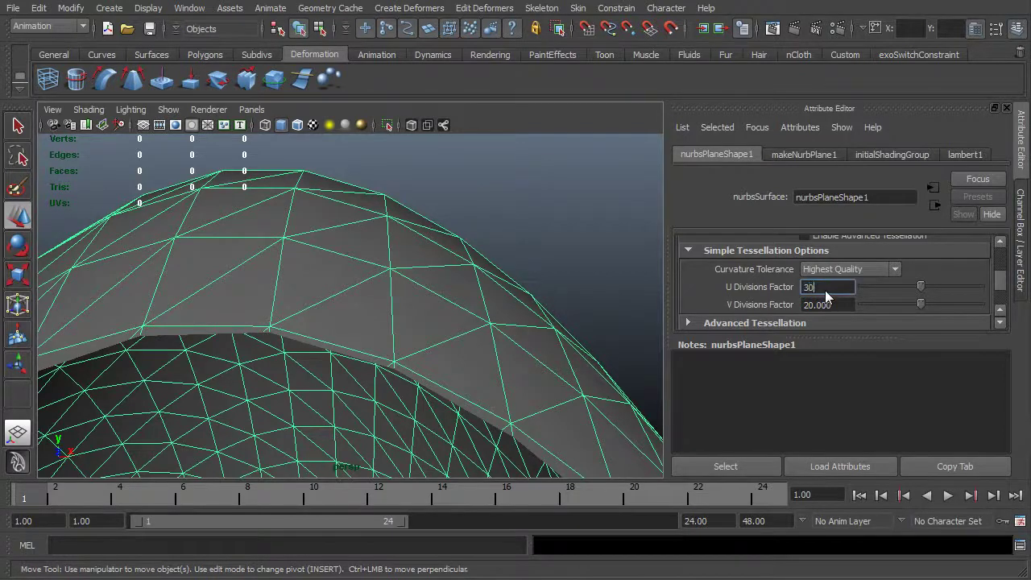
key(Tab)
text(30)
key(Return)
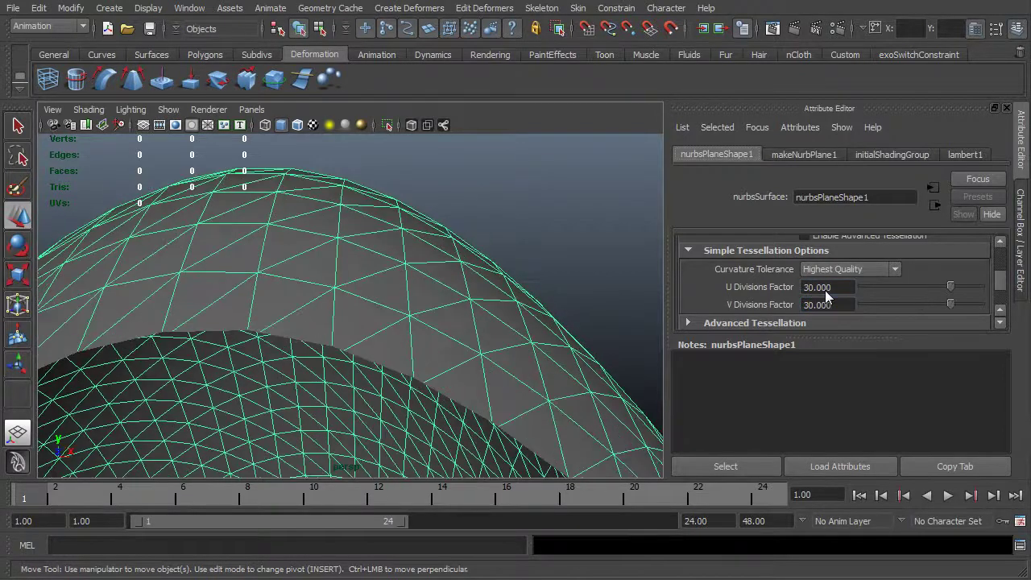
Render the NURBS peak at the division factor of 30, dismiss the render and view the whole tessellated surface.
click(794, 29)
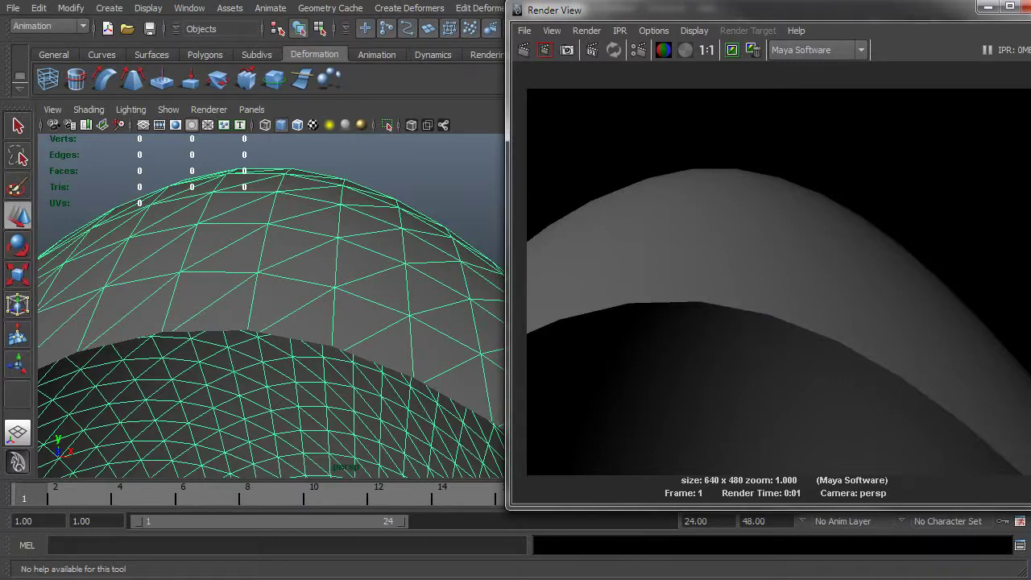
click(1026, 7)
alt+right_drag(504, 249, 441, 251)
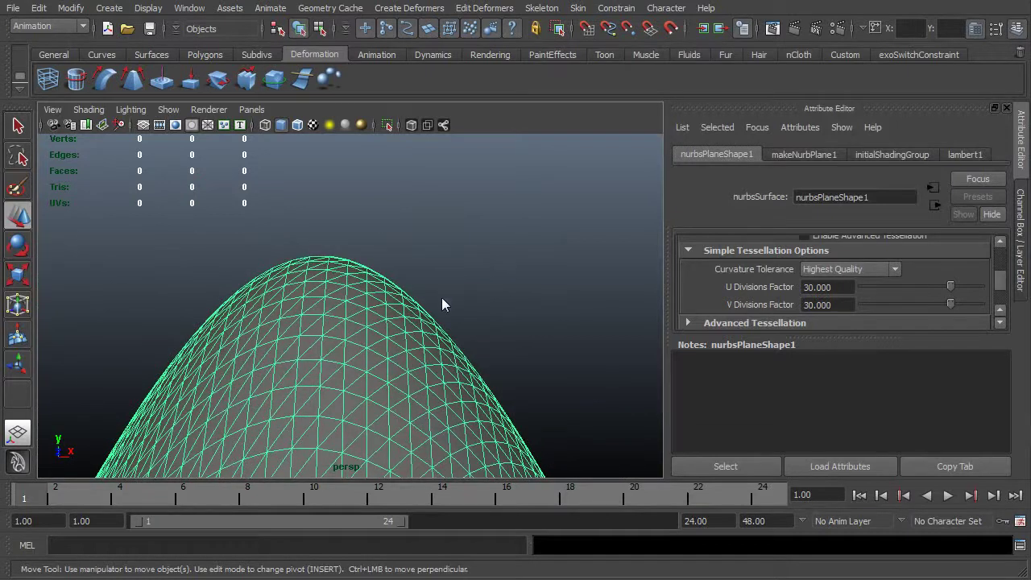
alt+drag(442, 305, 400, 318)
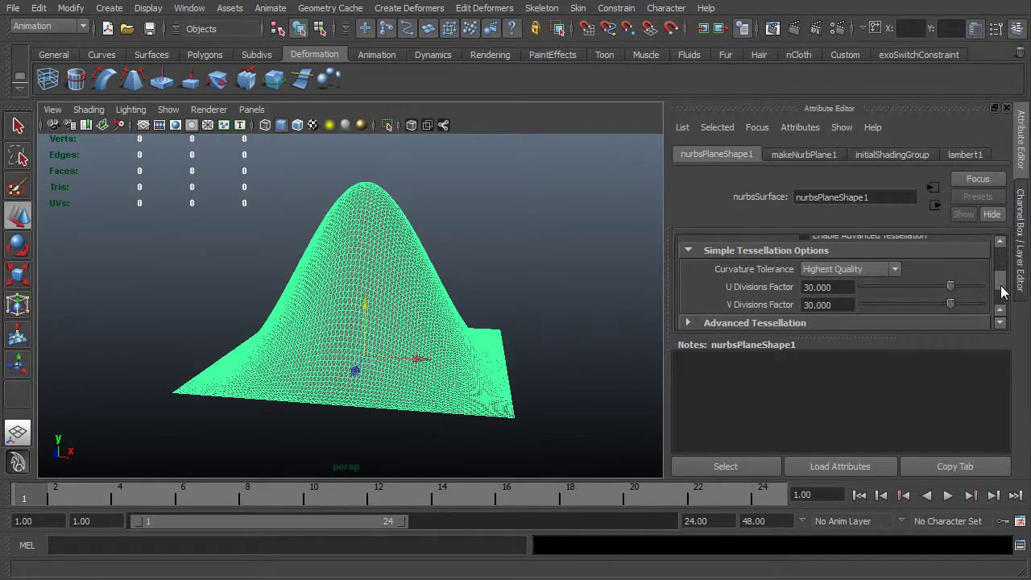
Toggle the NURBS plane's render tessellation display for comparison and leave it turned off.
scroll(1003, 286, up, 3)
alt+drag(402, 321, 370, 345)
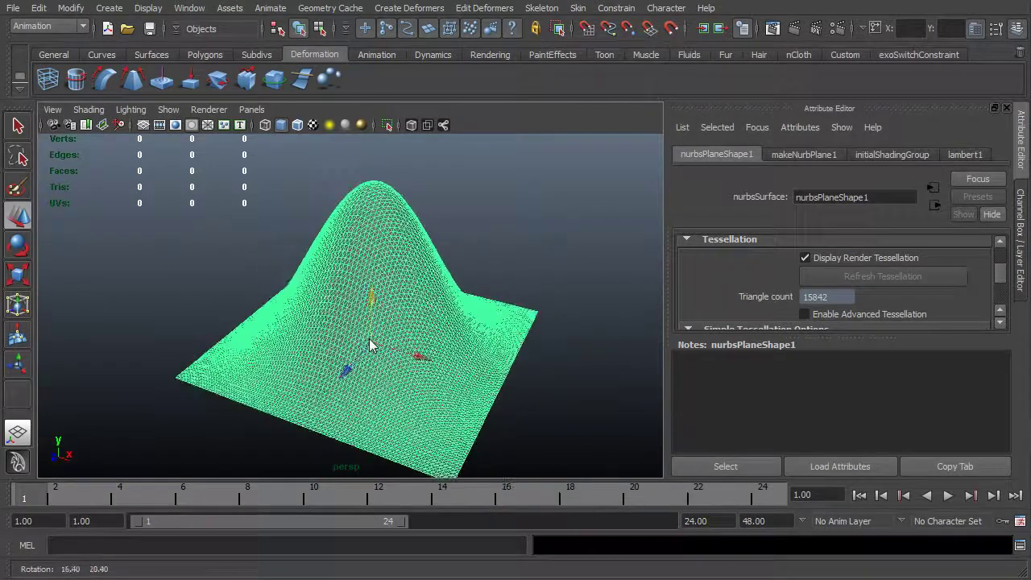
click(805, 258)
mouse_move(596, 292)
alt+mouse_down()
mouse_move(540, 297)
mouse_move(645, 270)
mouse_move(472, 320)
mouse_move(476, 329)
mouse_move(515, 283)
mouse_move(564, 286)
alt+mouse_up()
click(809, 260)
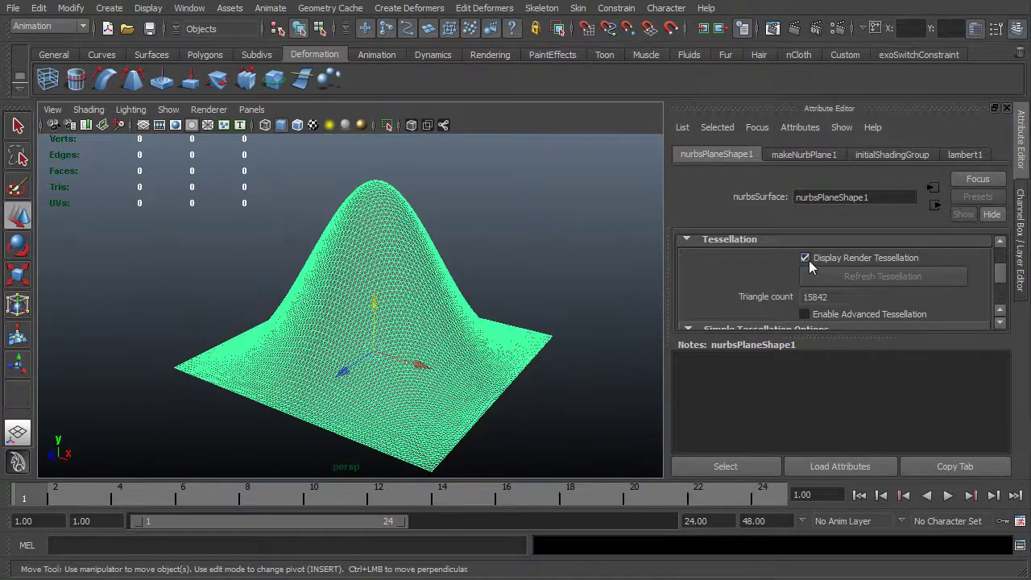
click(806, 258)
Move the polygon peak along X so that it stands close beside the NURBS peak.
alt+drag(588, 290, 341, 309)
click(541, 299)
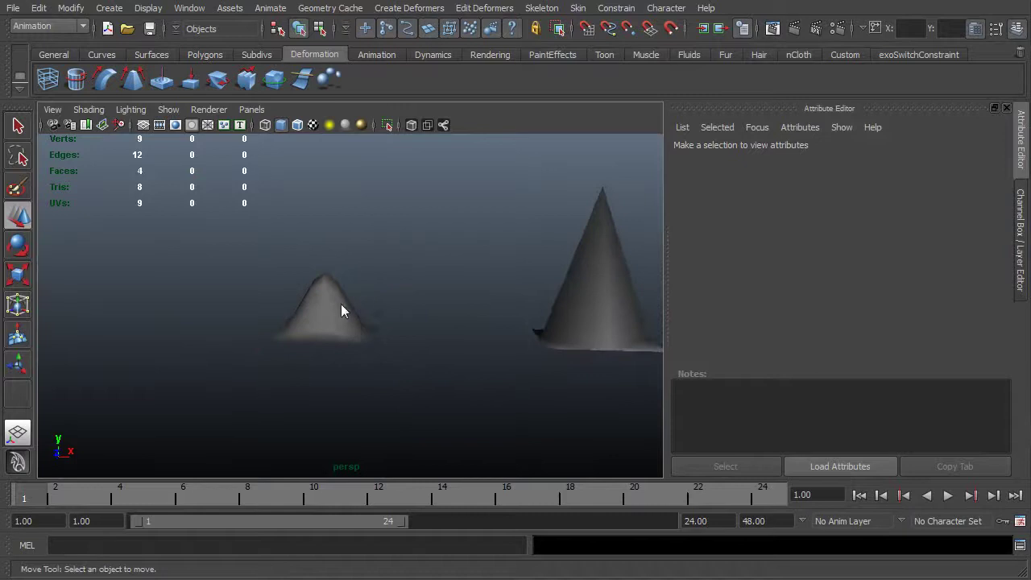
click(342, 309)
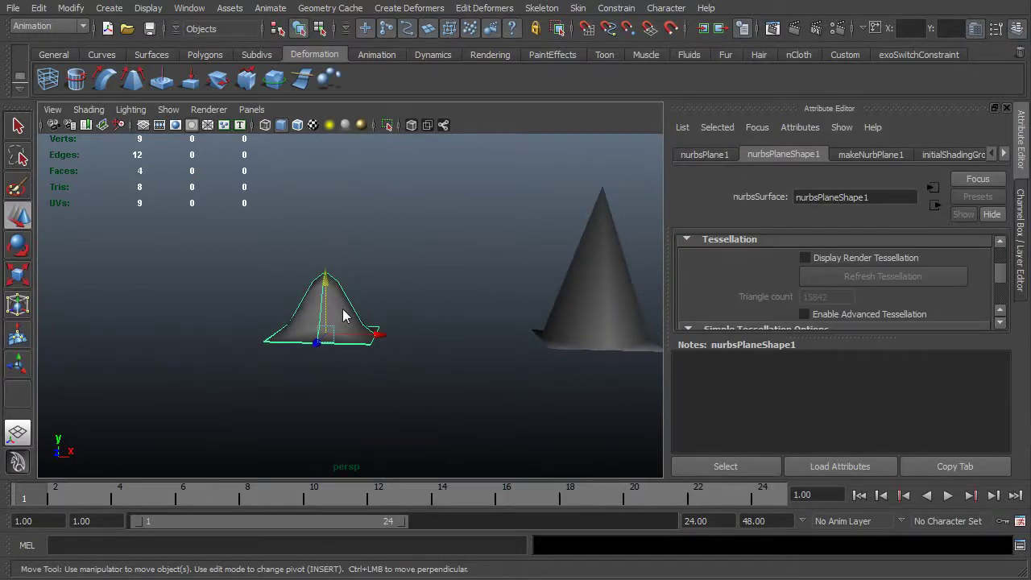
click(568, 303)
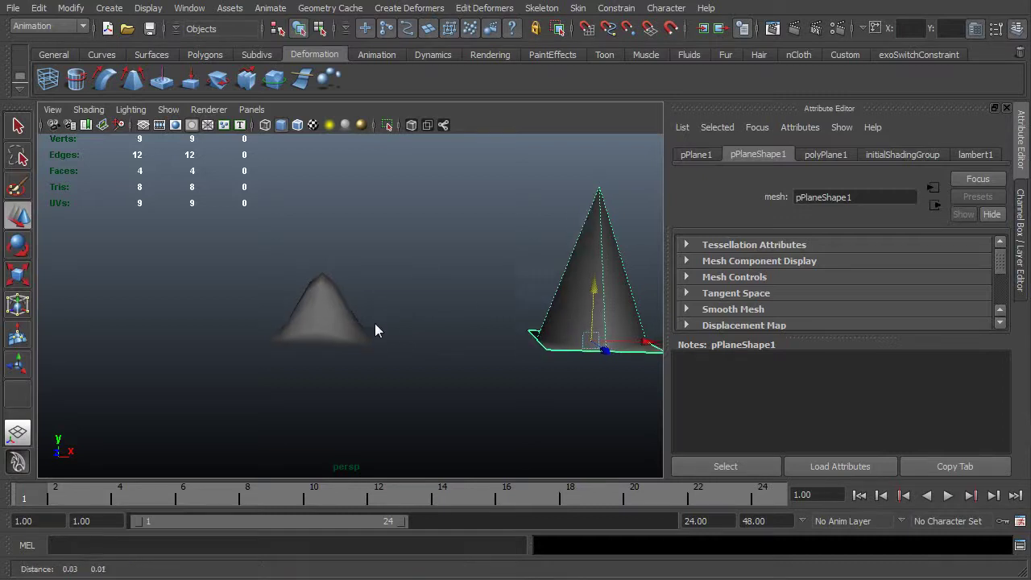
alt+middle_drag(375, 323, 268, 334)
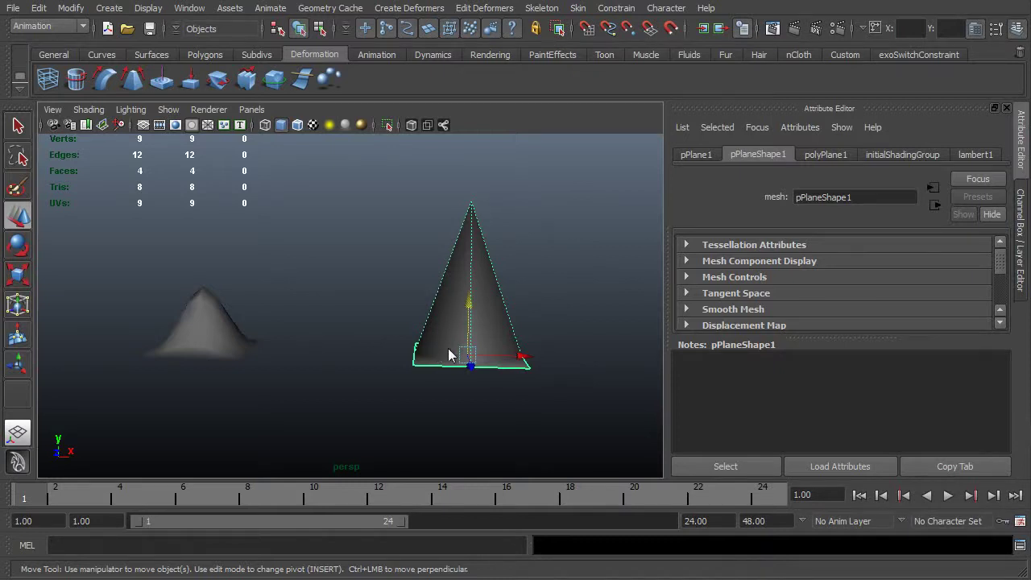
alt+right_drag(448, 348, 348, 344)
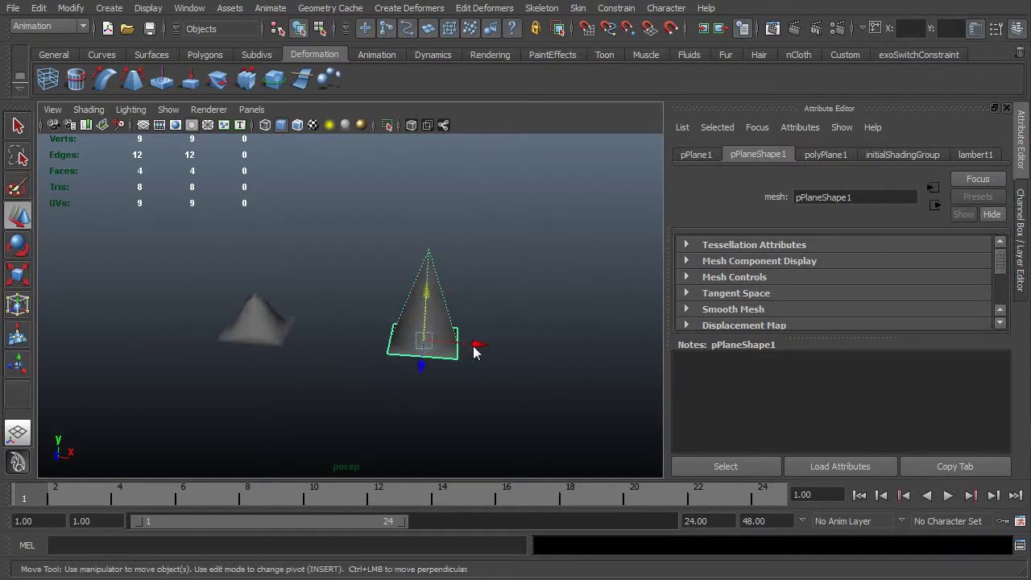
drag(476, 345, 393, 345)
alt+drag(377, 380, 287, 326)
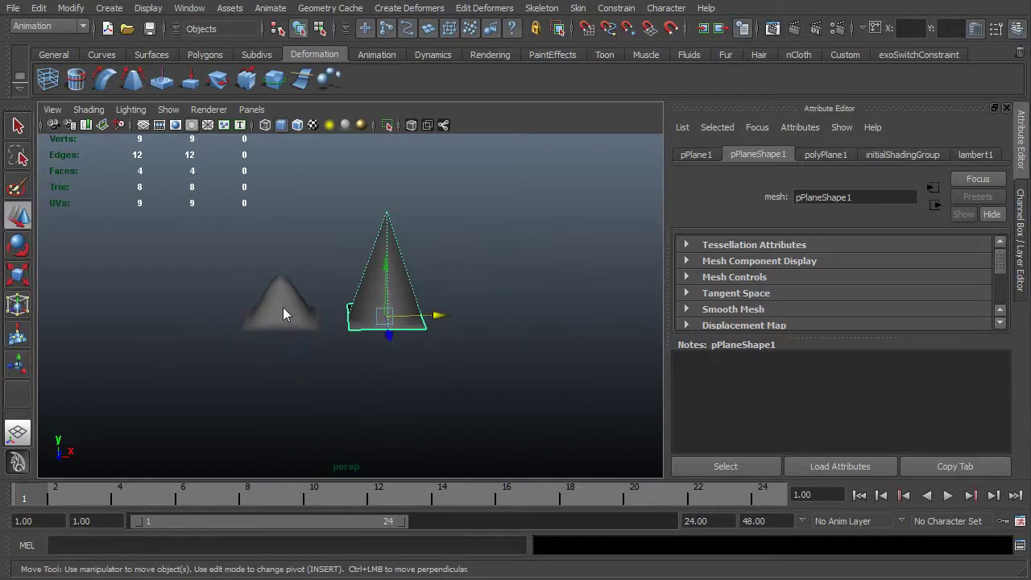
Select the NURBS peak and the polygon peak in turn to compare the two surfaces.
click(283, 310)
mouse_move(286, 321)
alt+mouse_down()
mouse_move(281, 339)
mouse_move(292, 336)
alt+mouse_up()
click(381, 307)
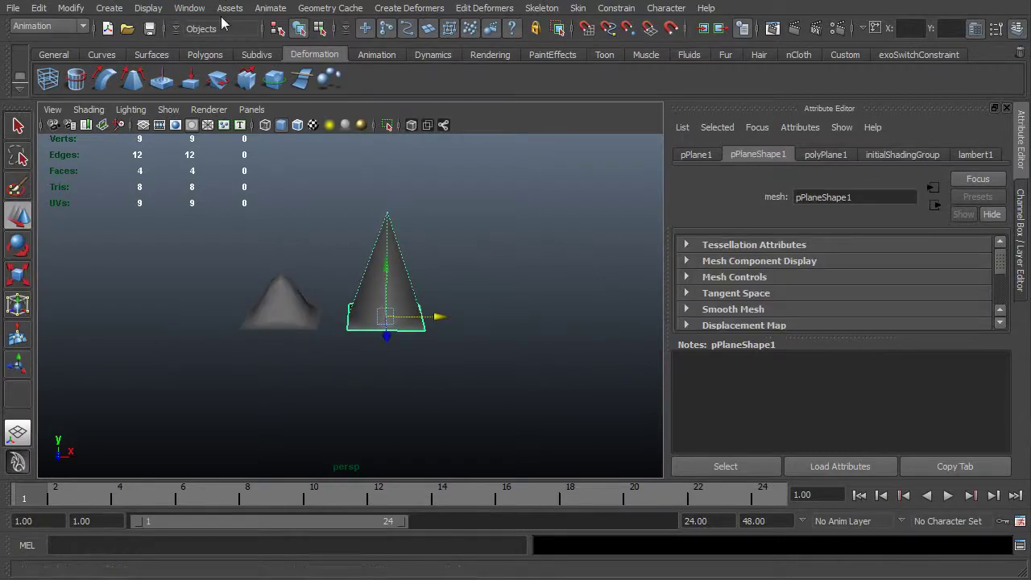
Create a subdiv plane beside the polygon peak and switch it to vertex editing.
click(110, 10)
mouse_move(147, 64)
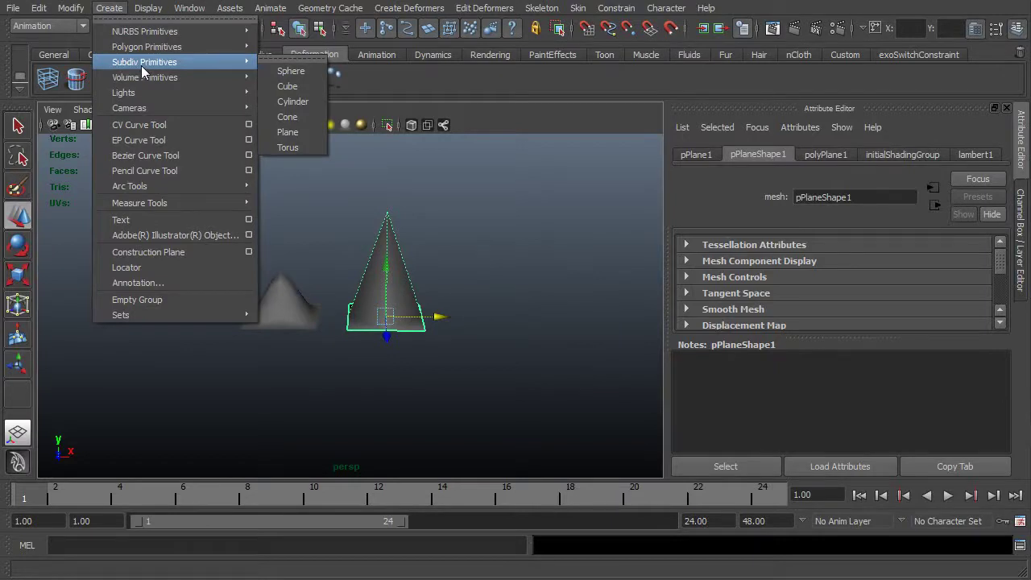
click(309, 132)
alt+drag(298, 350, 442, 323)
right_drag(442, 322, 408, 321)
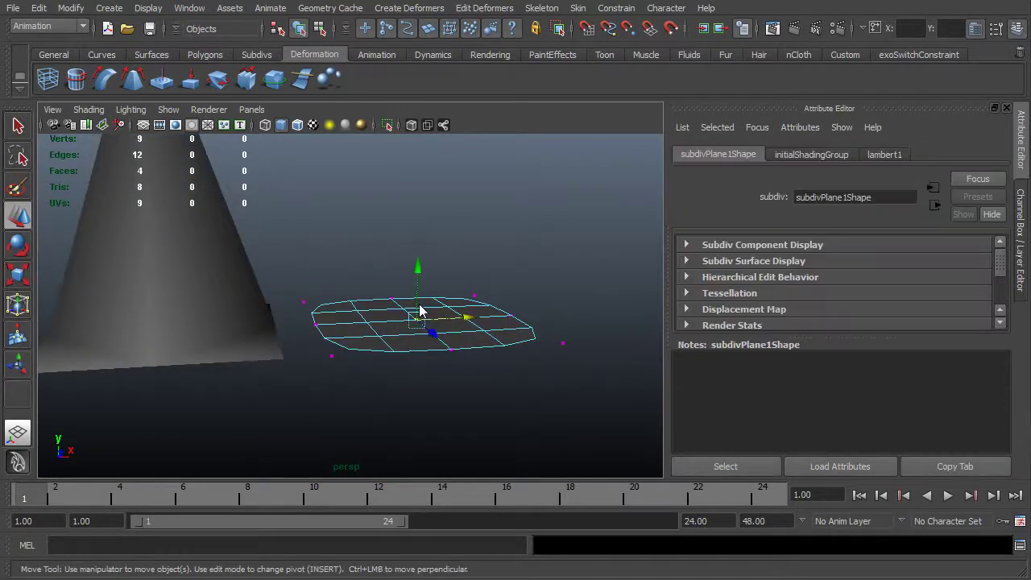
Raise the subdiv plane's center vertex along Y to pull the surface up into a rounded peak.
drag(422, 311, 419, 127)
alt+right_drag(419, 126, 310, 286)
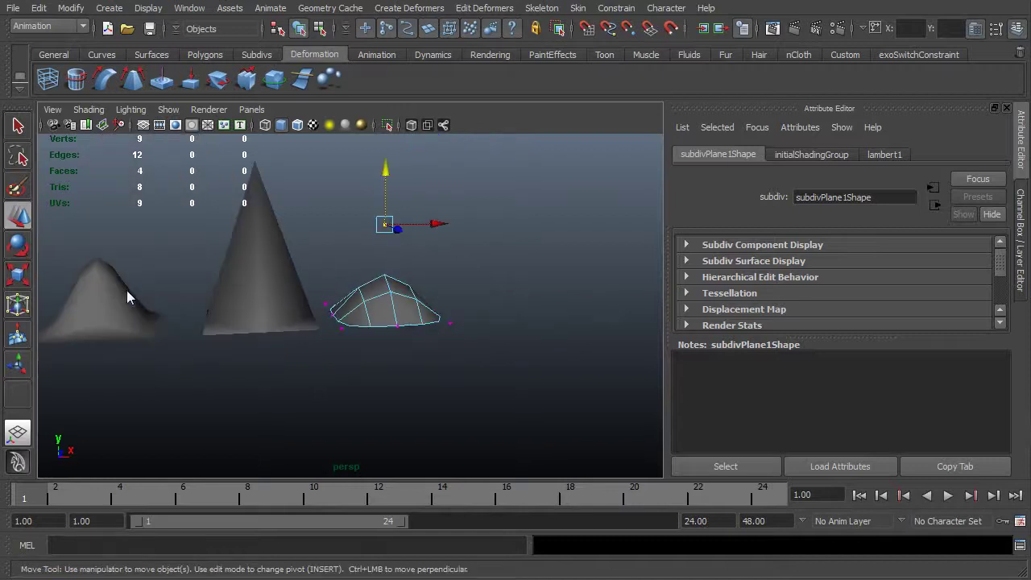
alt+drag(323, 319, 413, 357)
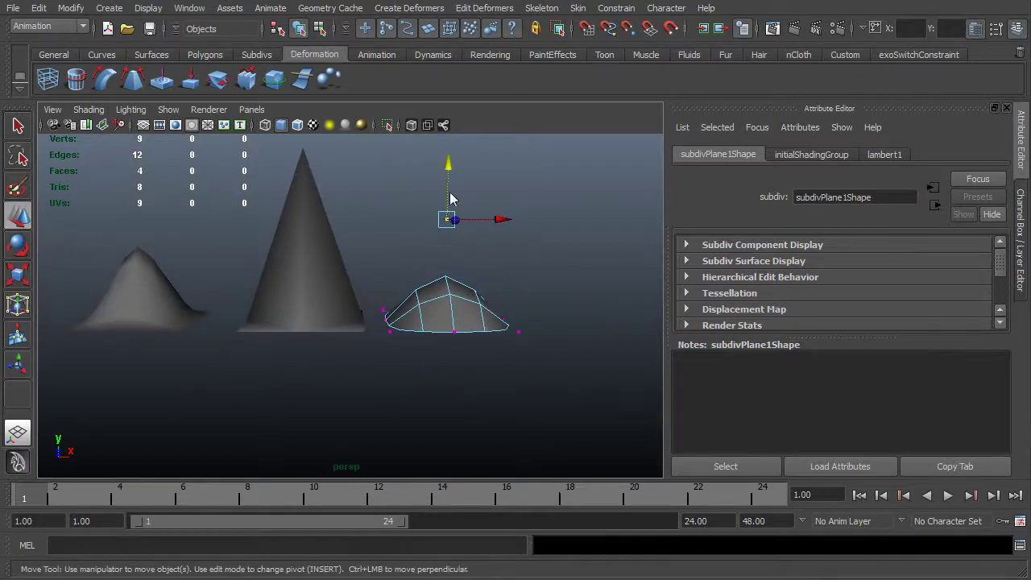
drag(449, 196, 451, 187)
alt+drag(451, 278, 440, 292)
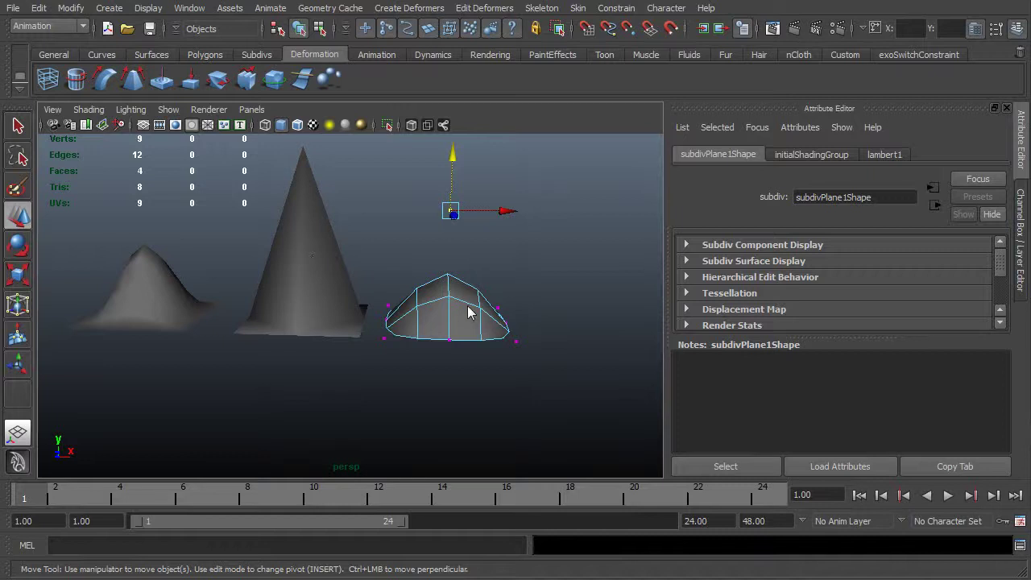
Display the finer level of vertices on the subdiv peak.
alt+drag(469, 306, 491, 340)
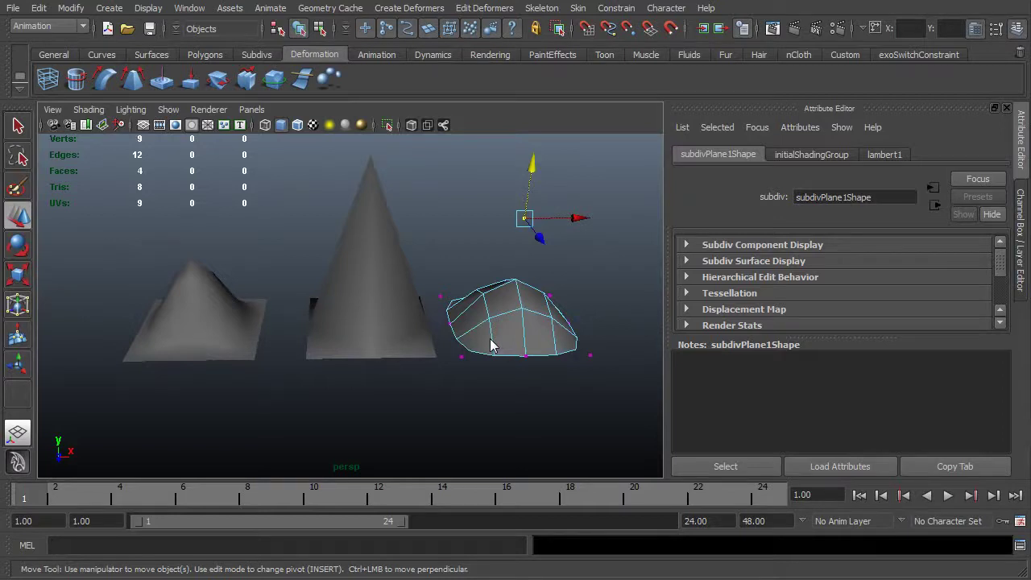
right_click(523, 290)
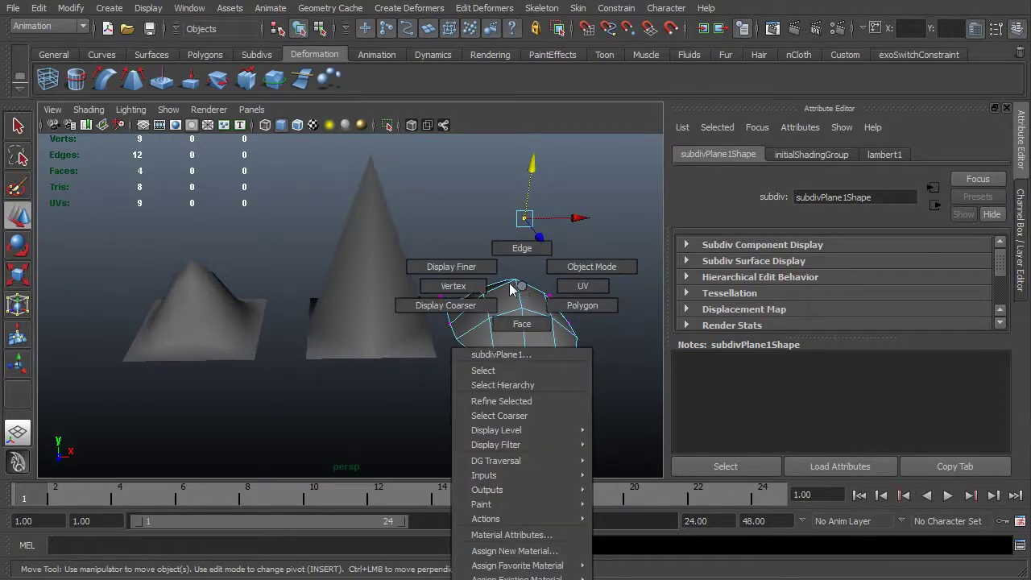
click(450, 267)
mouse_move(483, 290)
alt+mouse_down()
mouse_move(509, 304)
mouse_move(516, 334)
mouse_move(511, 317)
alt+mouse_up()
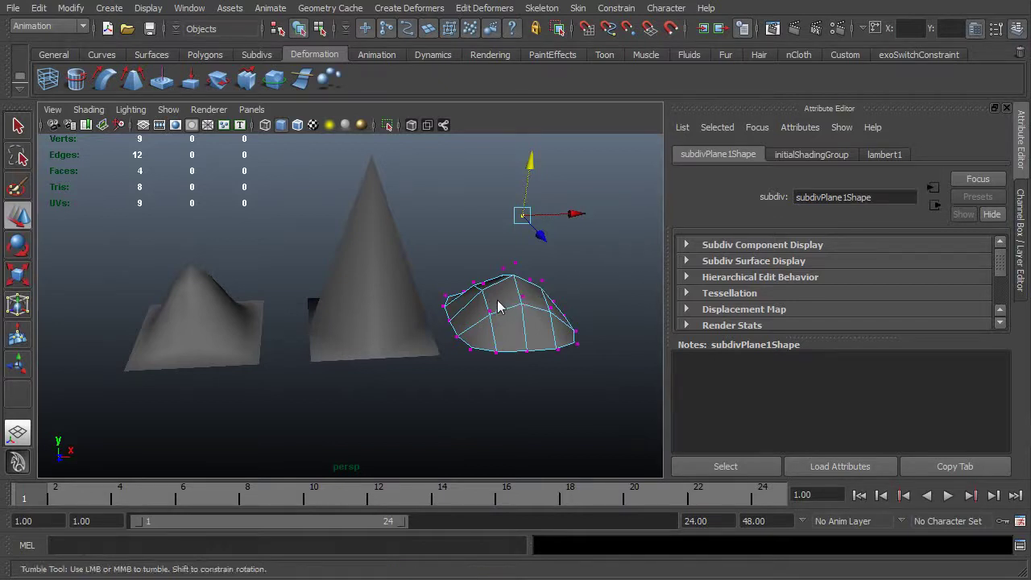
Try moving finer-level vertices on the slope of the subdiv peak, and undo the edits.
alt+drag(487, 298, 471, 275)
alt+drag(490, 315, 499, 322)
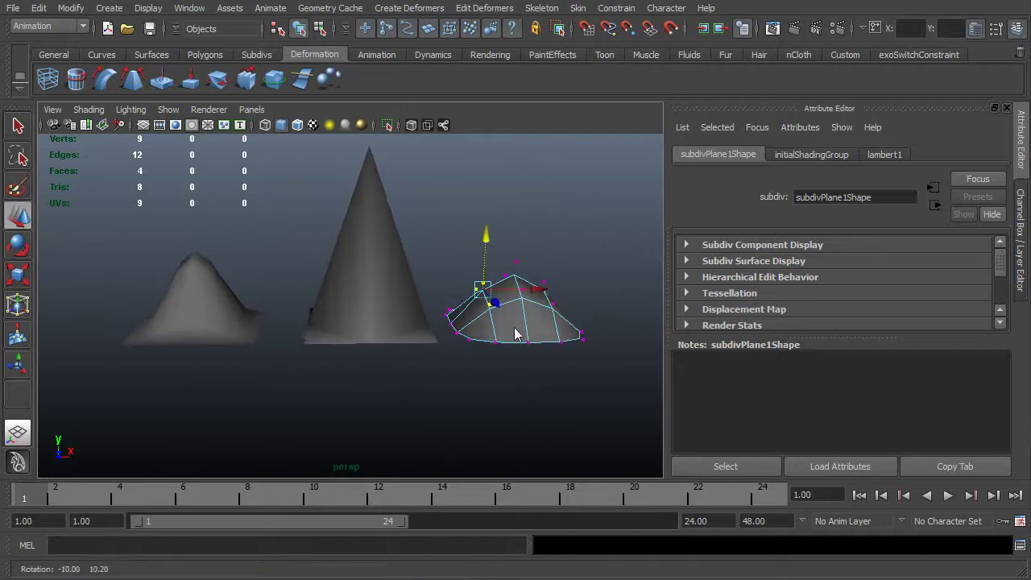
alt+right_drag(499, 322, 602, 342)
alt+drag(602, 342, 576, 284)
key(ctrl+z)
key(ctrl+z)
key(ctrl+z)
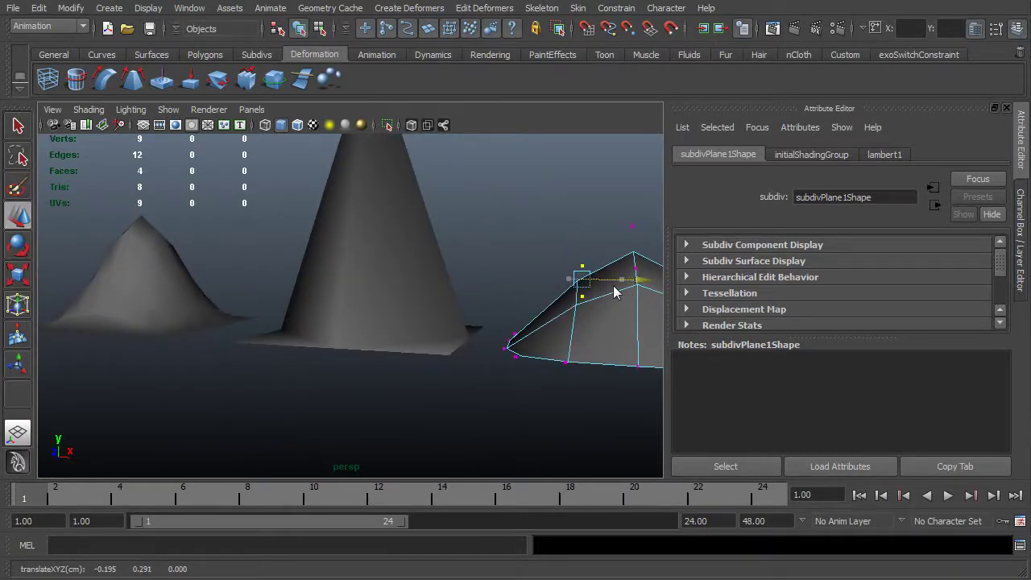
Refine the subdiv surface around the selected vertex near the tip of the peak.
alt+drag(634, 316, 569, 352)
key(bracketleft)
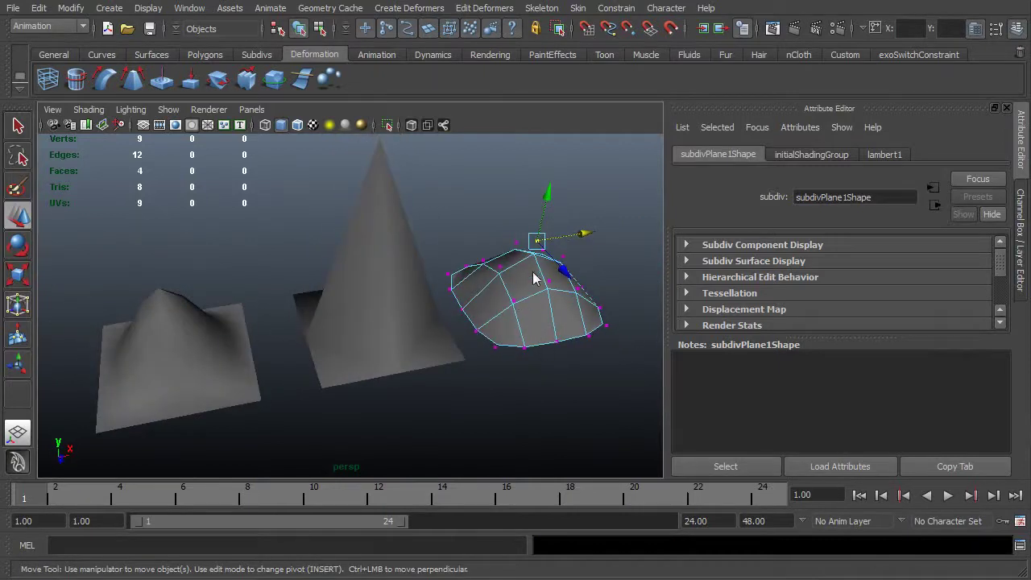
right_click(535, 268)
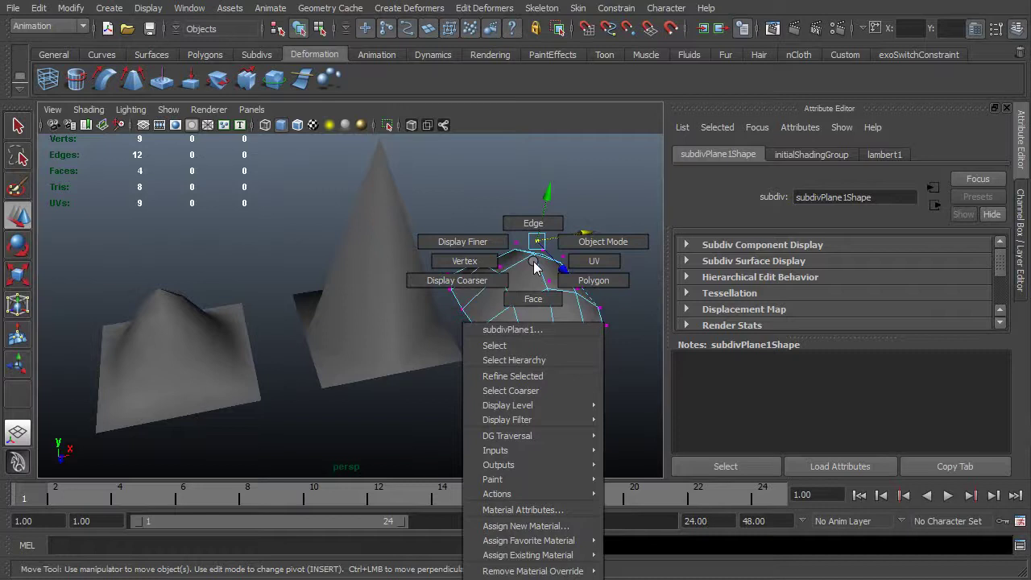
click(529, 376)
alt+drag(524, 378, 500, 346)
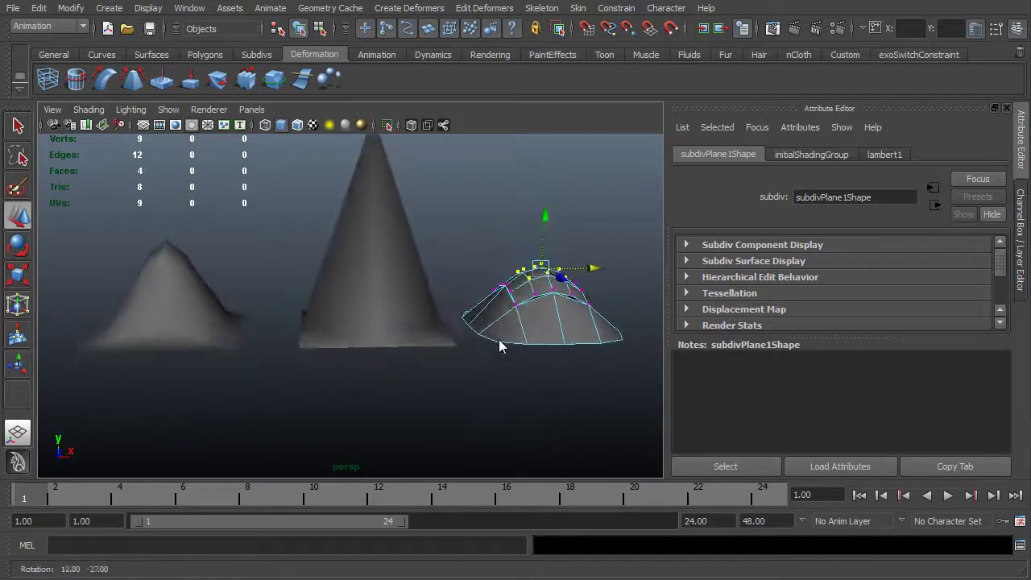
Examine the refined region of the subdiv peak and its border with the coarser faces from several angles.
alt+middle_drag(531, 365, 366, 361)
alt+right_drag(366, 360, 510, 401)
alt+drag(510, 401, 333, 309)
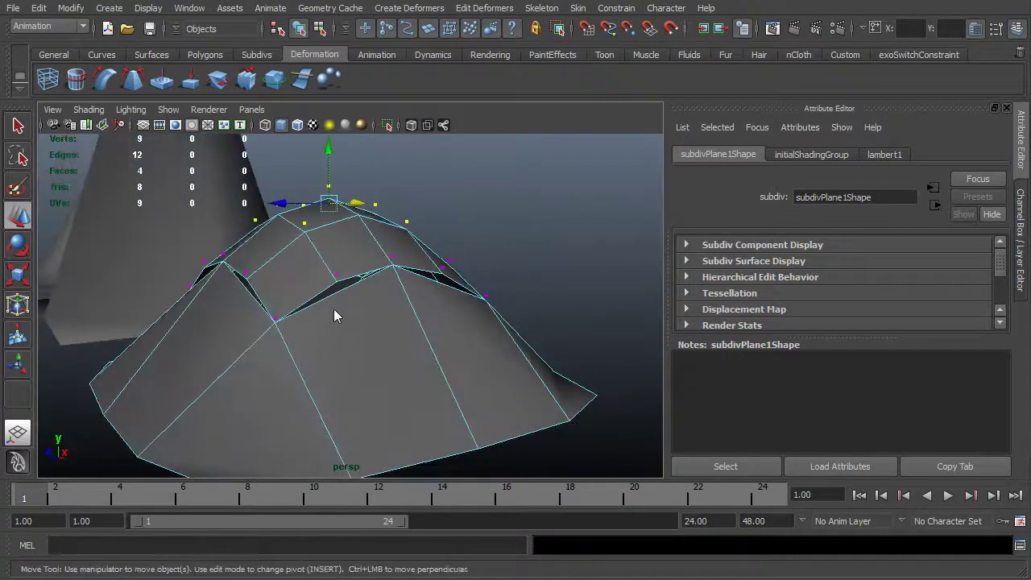
alt+drag(373, 277, 535, 301)
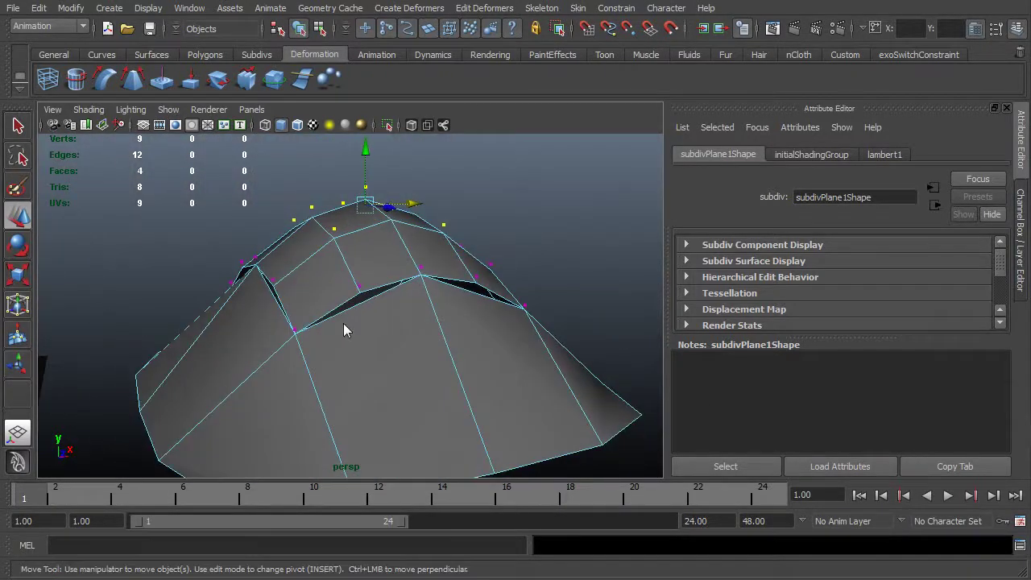
mouse_move(343, 323)
alt+mouse_down()
mouse_move(405, 392)
mouse_move(419, 343)
mouse_move(332, 280)
mouse_move(421, 308)
mouse_move(346, 316)
alt+mouse_up()
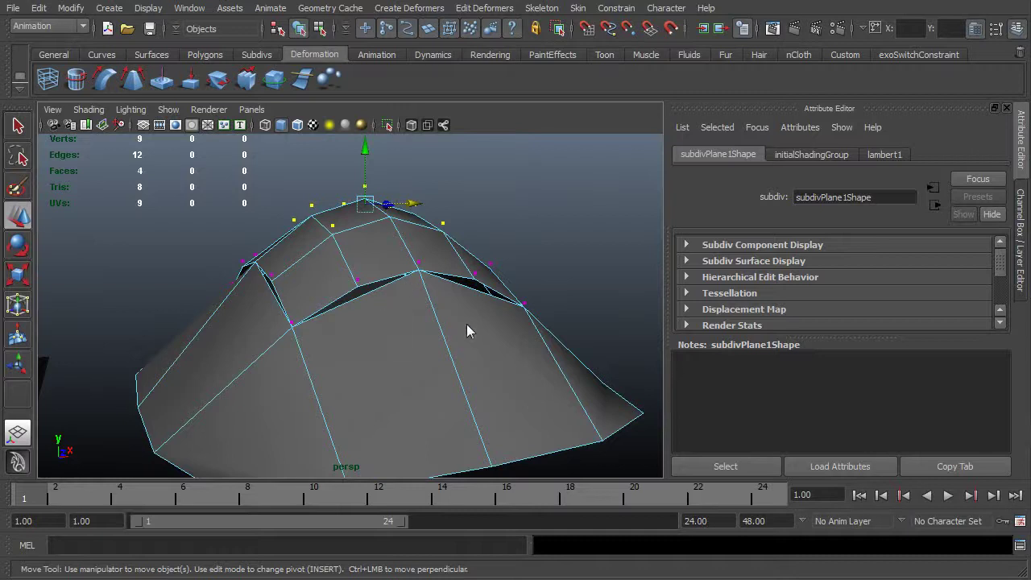
alt+drag(467, 325, 422, 362)
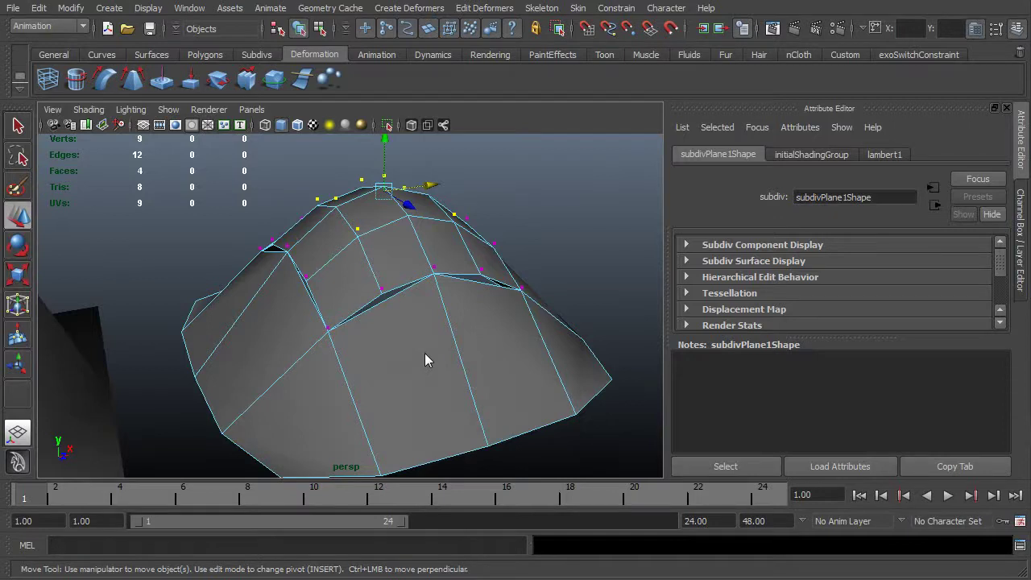
alt+middle_drag(463, 335, 484, 317)
alt+drag(484, 317, 471, 344)
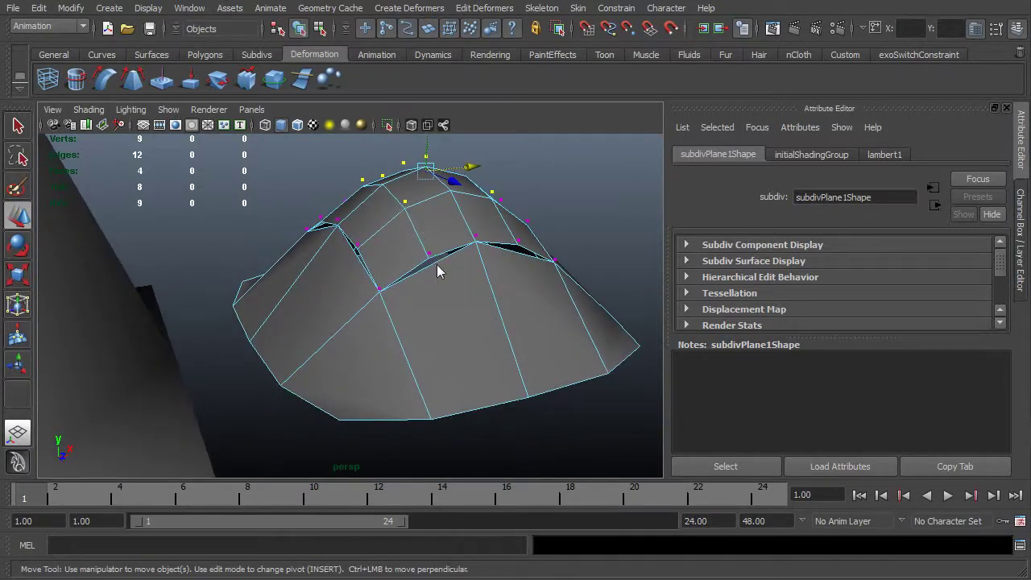
alt+drag(449, 286, 419, 269)
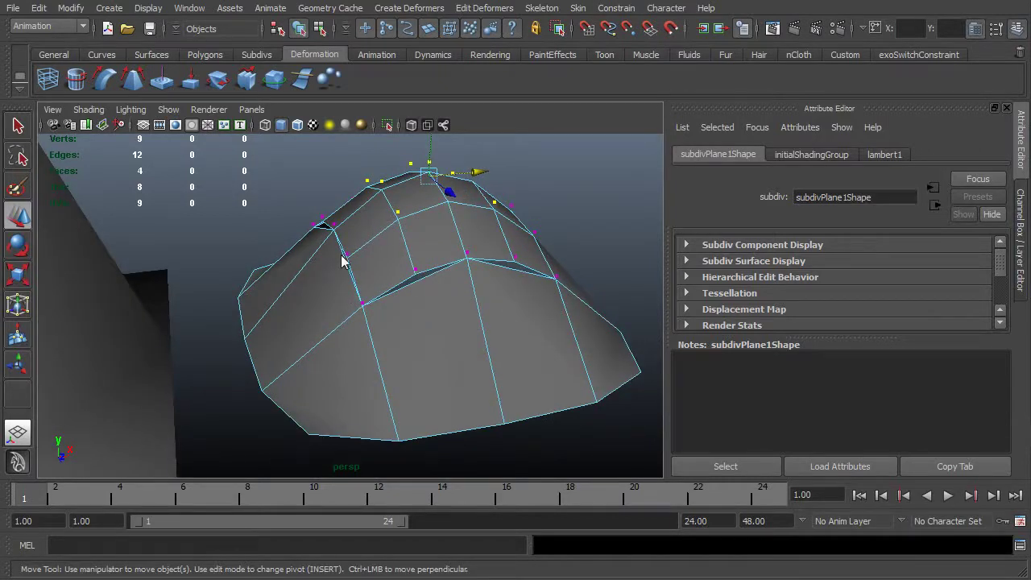
alt+drag(380, 315, 392, 319)
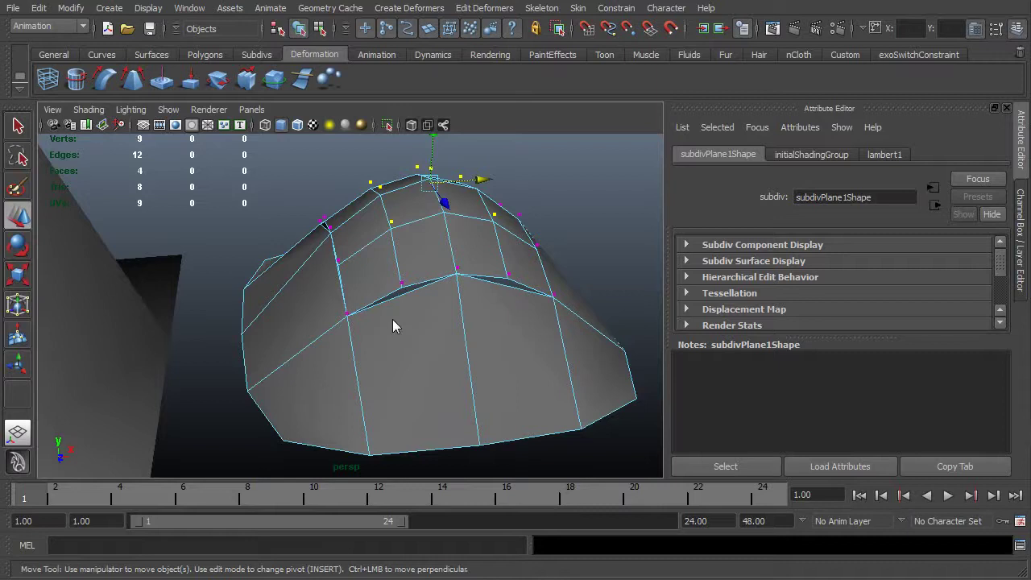
alt+drag(393, 319, 493, 300)
alt+right_drag(491, 295, 406, 295)
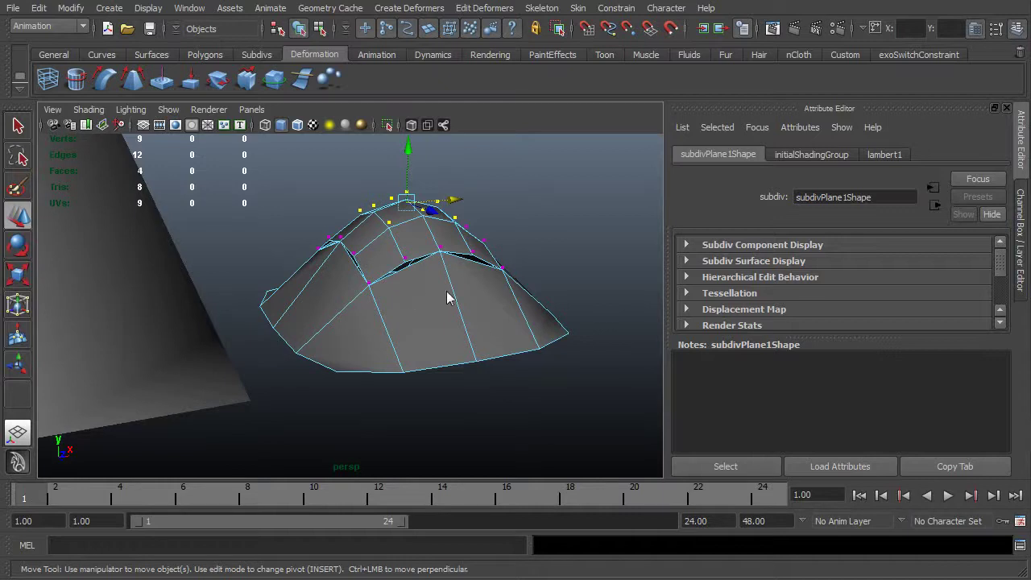
Display the subdiv peak at smoothness level 3 and examine its refined area near the tip from several angles.
key(1)
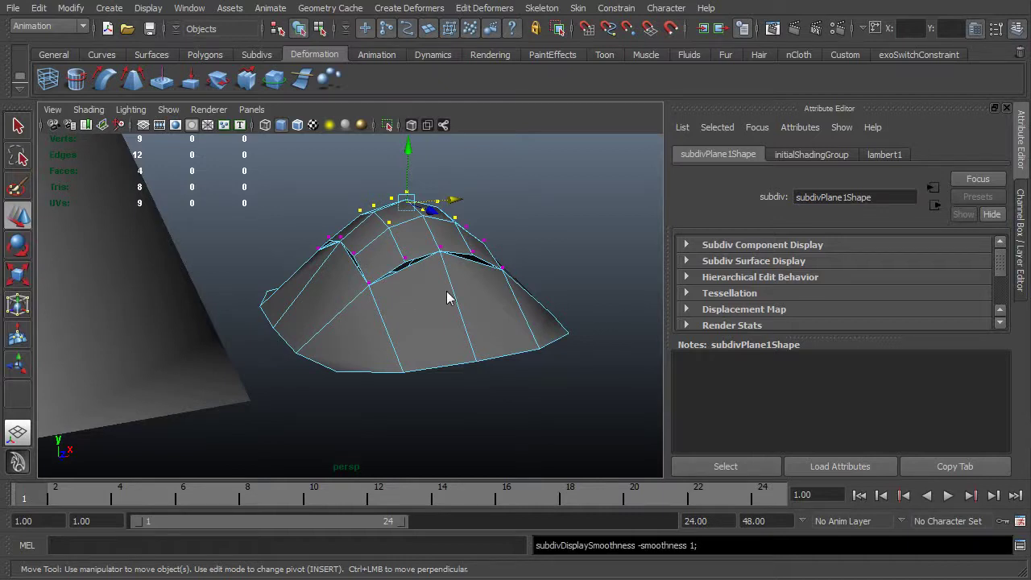
key(3)
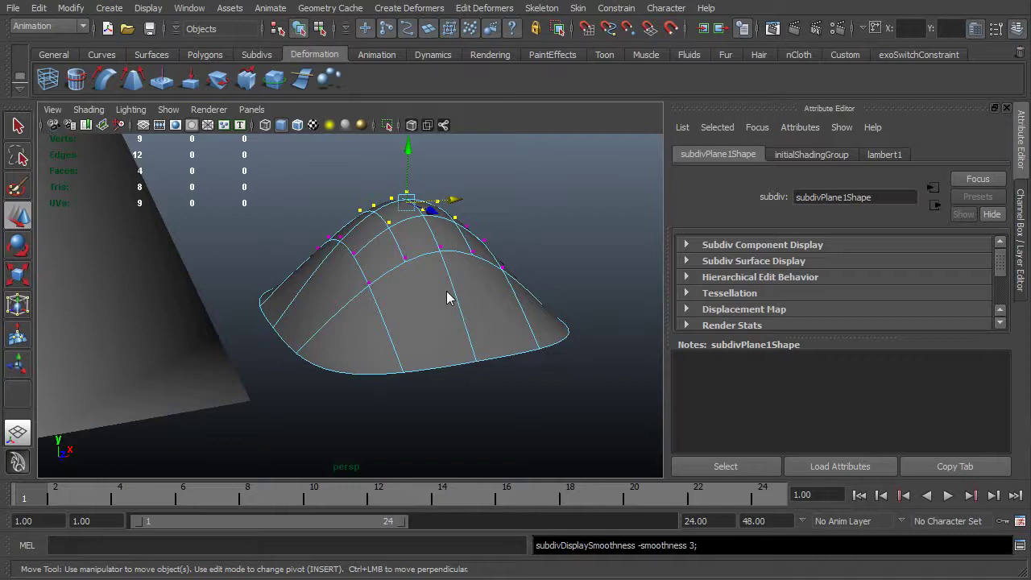
alt+drag(449, 298, 424, 281)
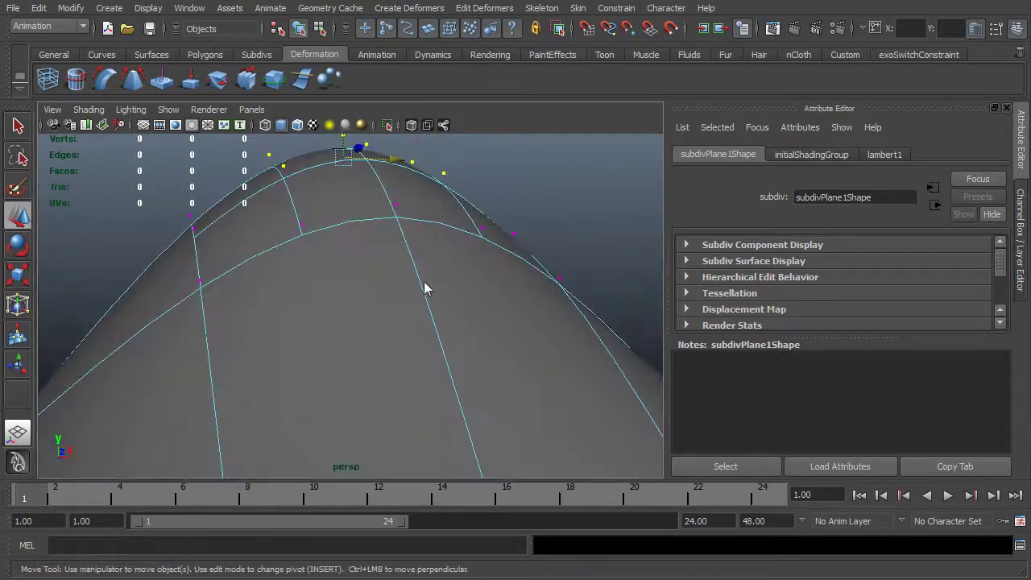
alt+right_drag(317, 255, 354, 291)
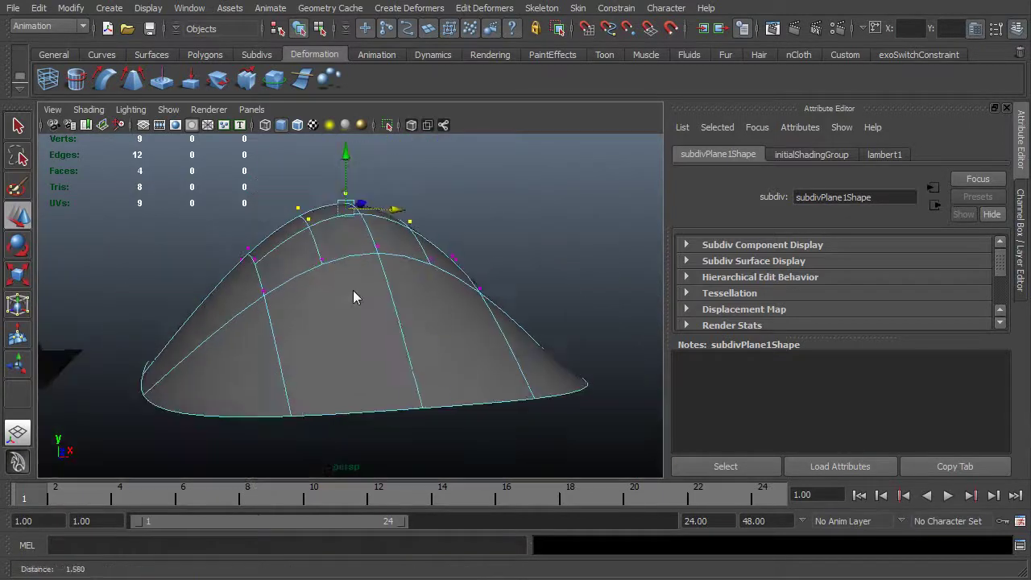
alt+drag(353, 291, 323, 333)
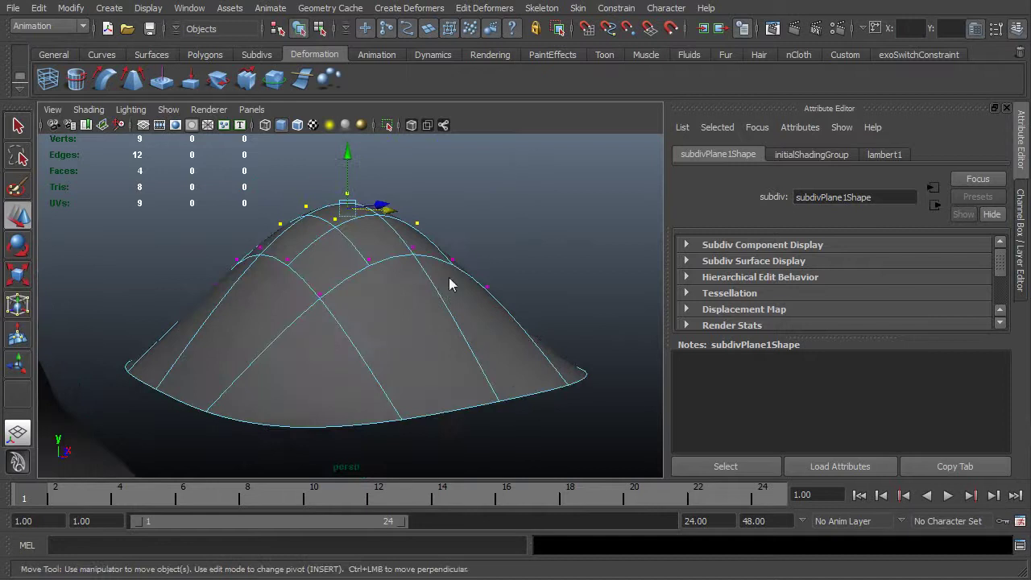
alt+drag(448, 284, 426, 282)
alt+right_drag(425, 281, 469, 287)
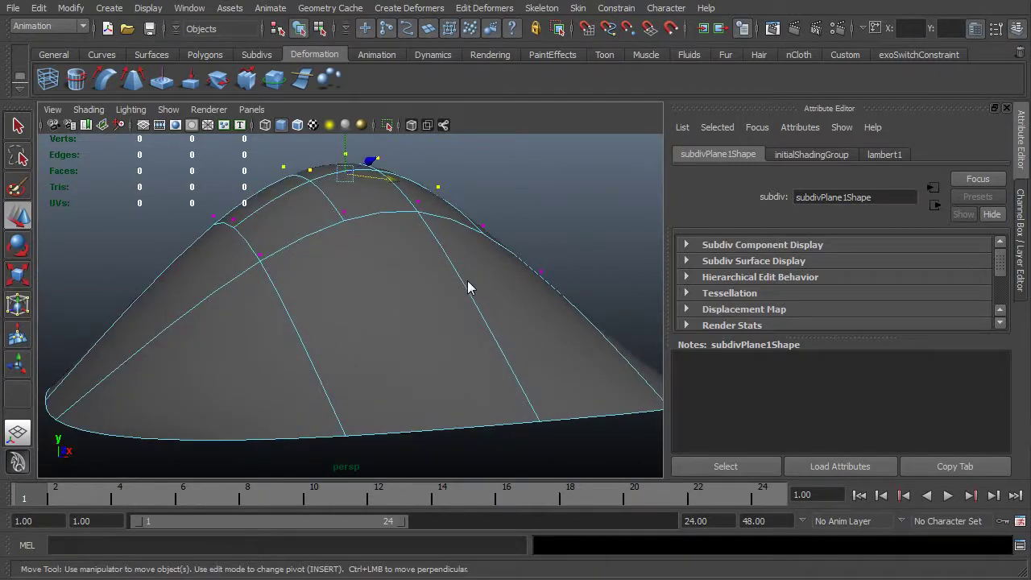
alt+drag(506, 297, 321, 295)
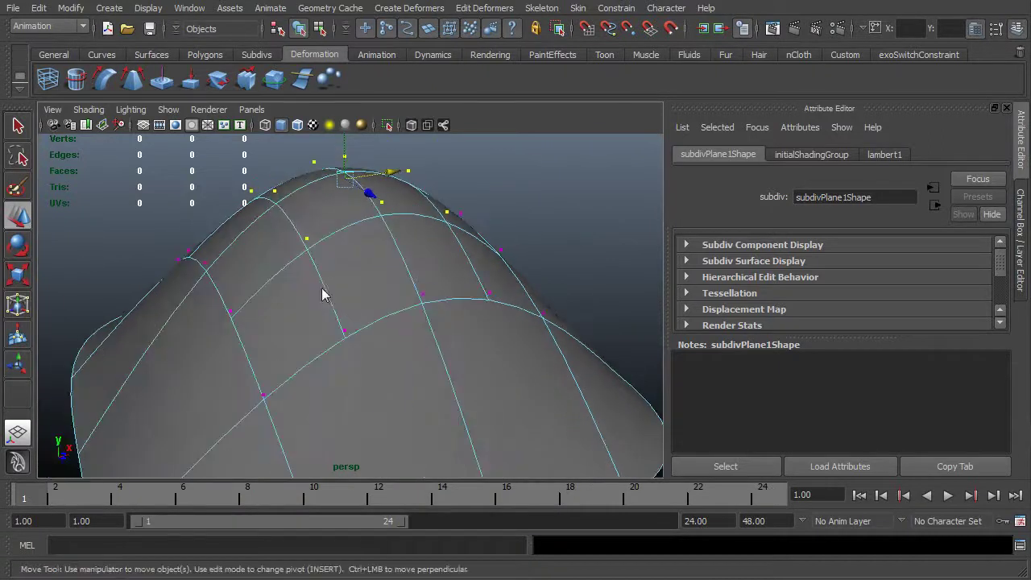
alt+right_drag(495, 361, 313, 274)
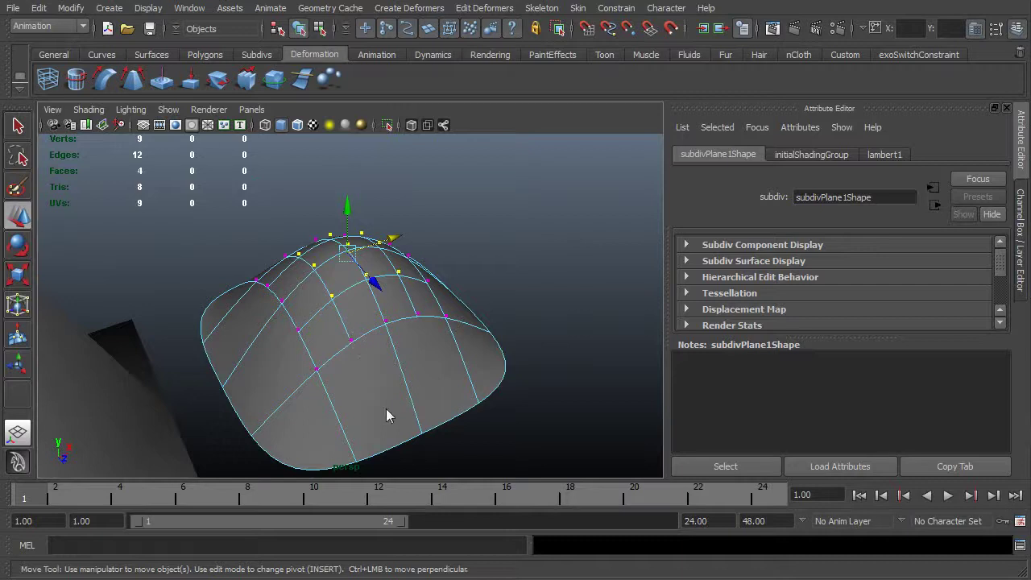
Compare the three peaks side by side, selecting the polygon peak and the subdiv peak in turn.
alt+drag(386, 409, 316, 407)
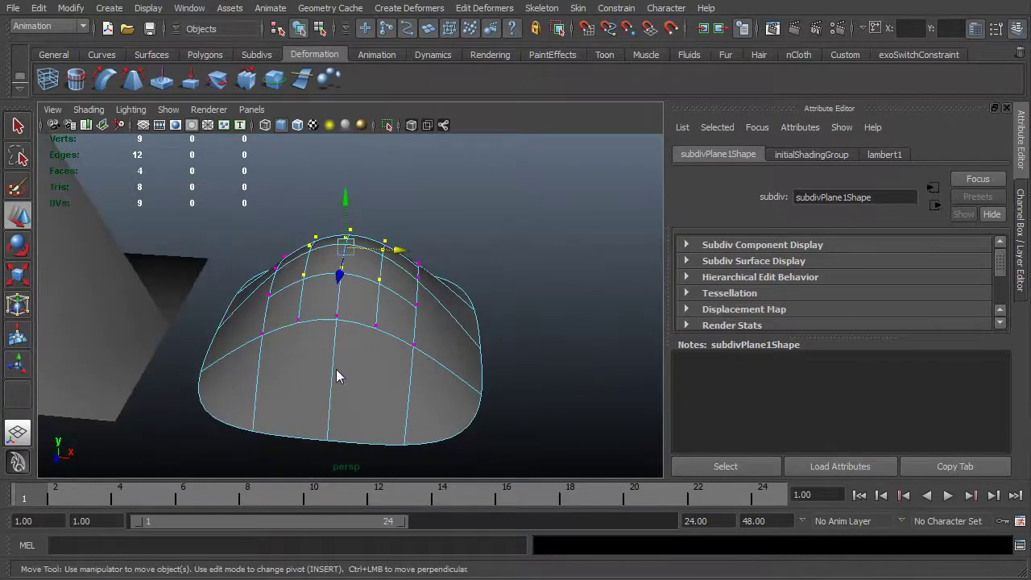
alt+drag(336, 369, 364, 361)
alt+middle_drag(318, 395, 445, 369)
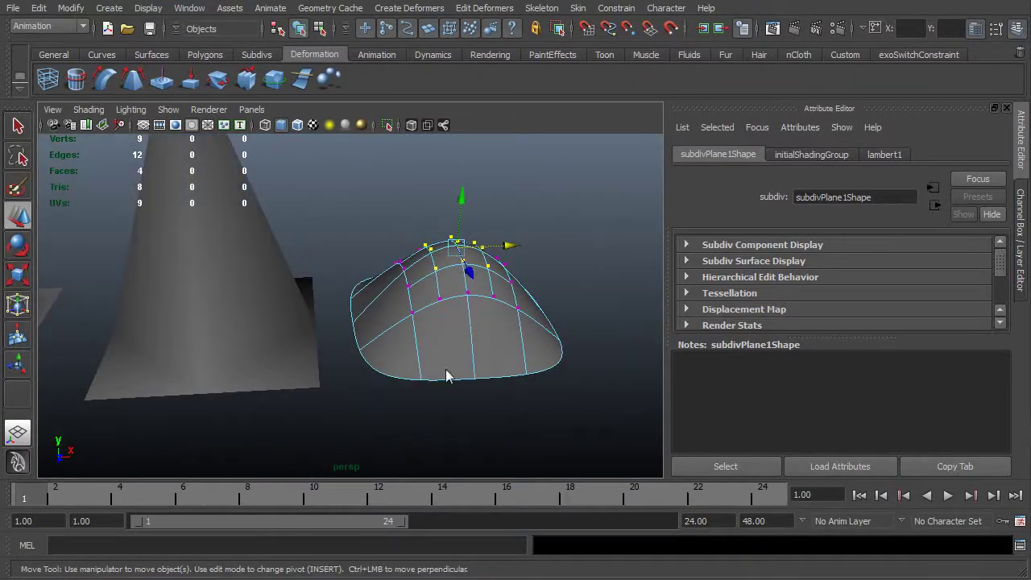
alt+drag(445, 369, 485, 380)
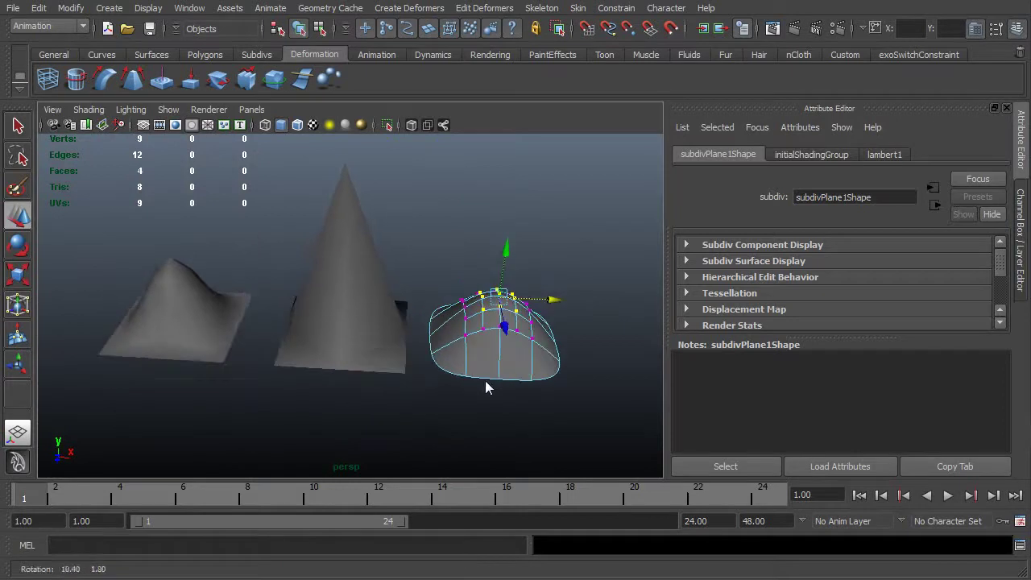
alt+middle_drag(485, 381, 529, 377)
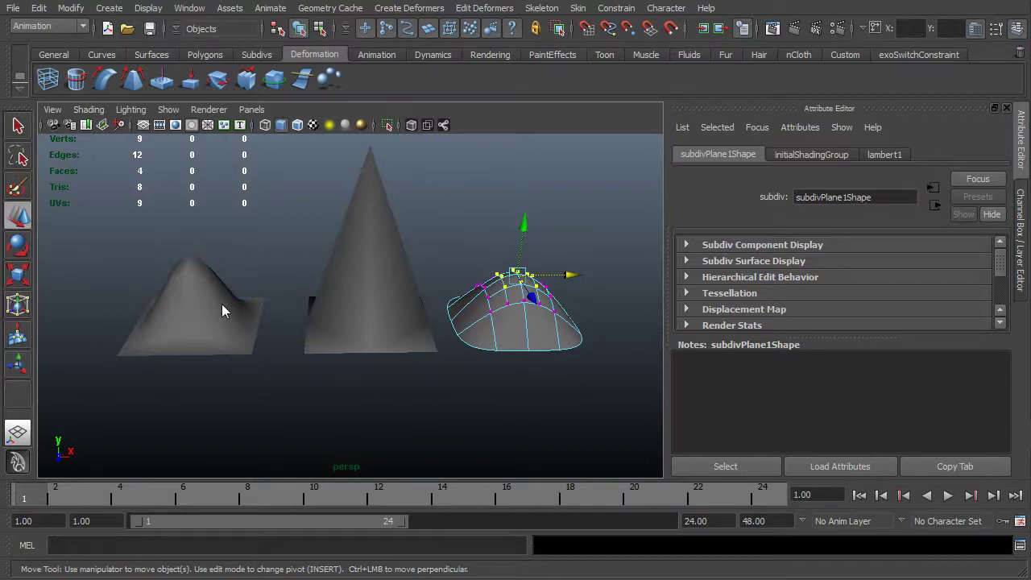
click(373, 287)
scroll(418, 337, down, 2)
alt+drag(418, 337, 483, 326)
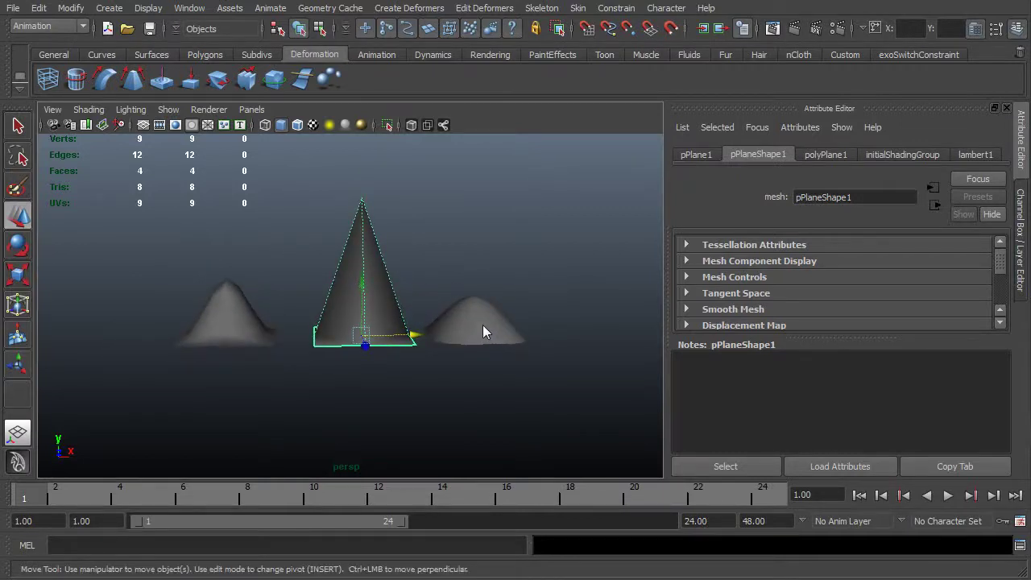
click(482, 331)
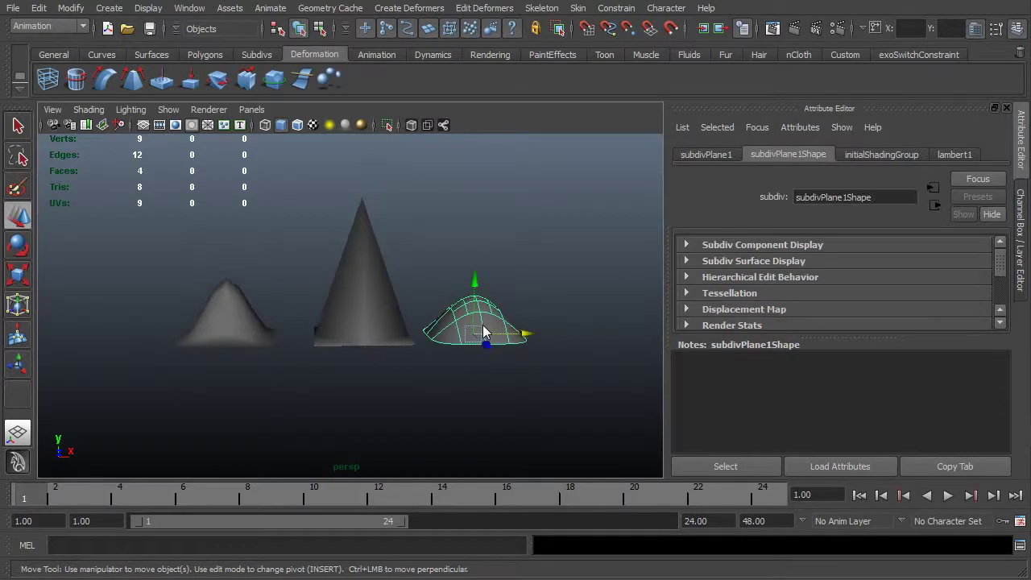
Toggle the NURBS peak's display from rough back to fine smoothness, and set the subdiv peak's display smoothness to level 2.
click(229, 324)
key(1)
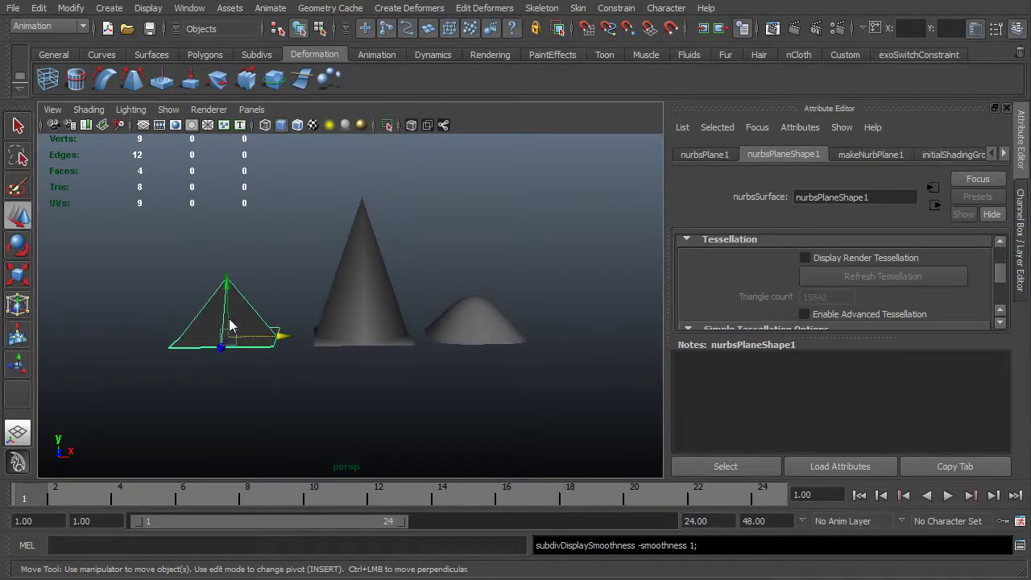
key(3)
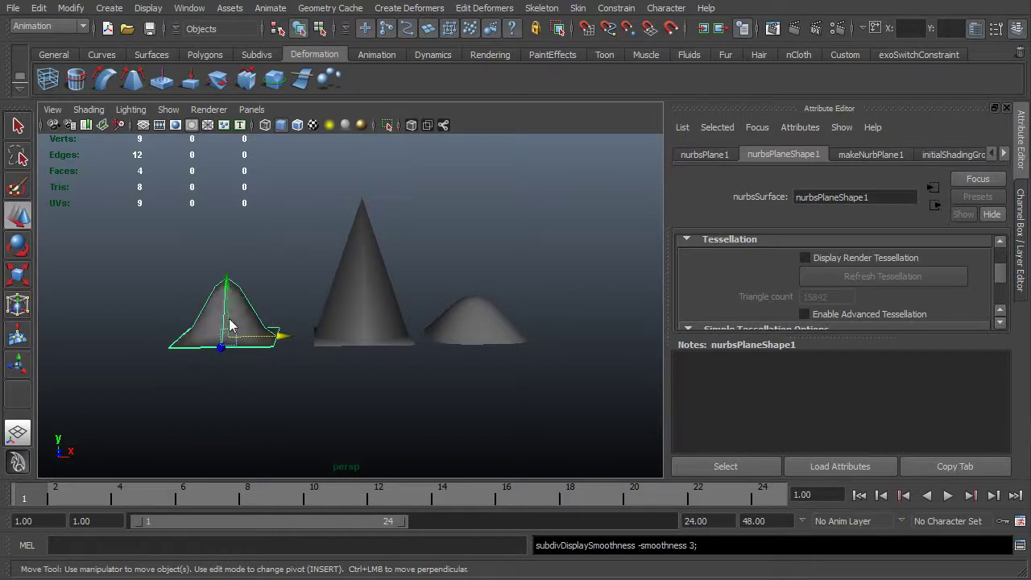
click(472, 331)
key(2)
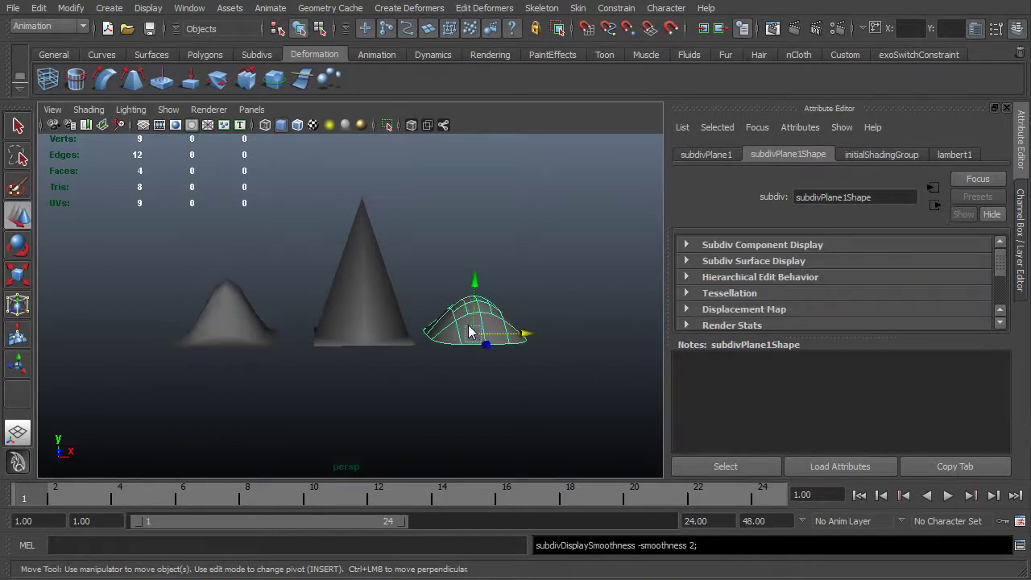
Preview the polygon peak smoothed with its cage, compare it with the neighbouring peaks, and restore its unsmoothed display.
click(350, 288)
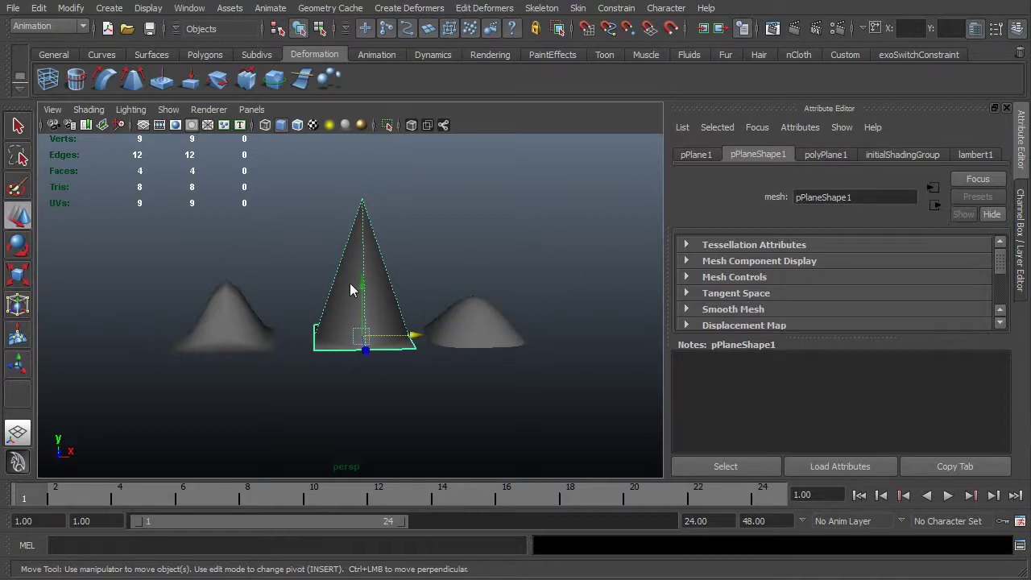
key(2)
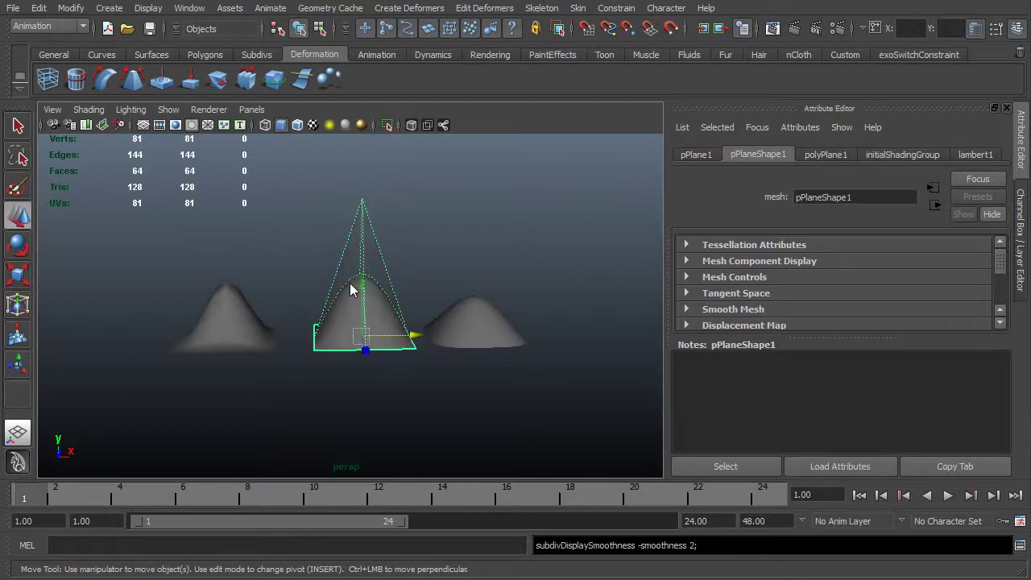
alt+drag(350, 282, 431, 241)
click(431, 241)
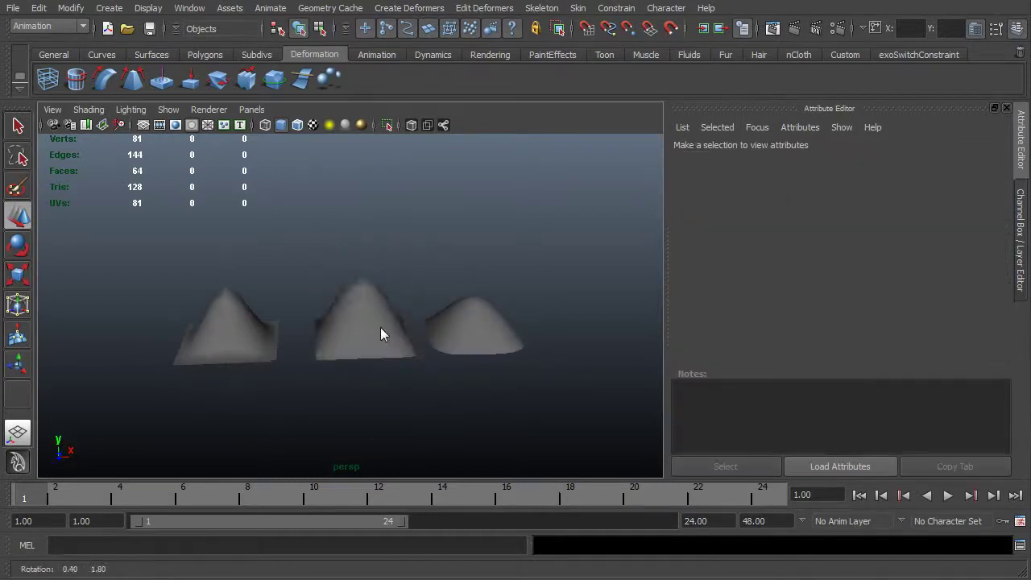
alt+drag(380, 327, 382, 302)
alt+right_drag(193, 335, 335, 337)
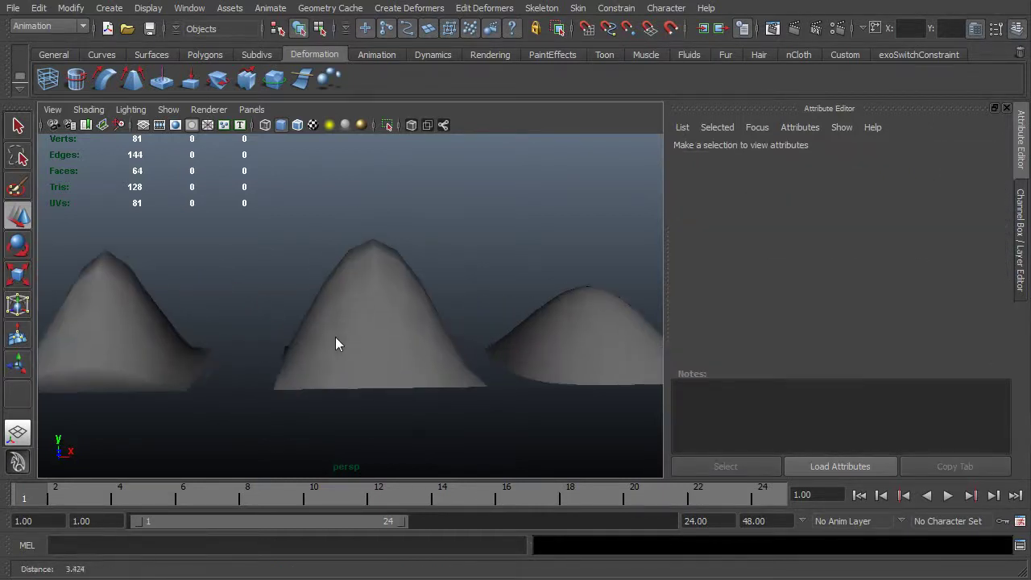
click(337, 337)
alt+drag(402, 333, 370, 317)
key(1)
Smooth the polygon peak's mesh exponentially with 2 division levels and otherwise default options.
key(F3)
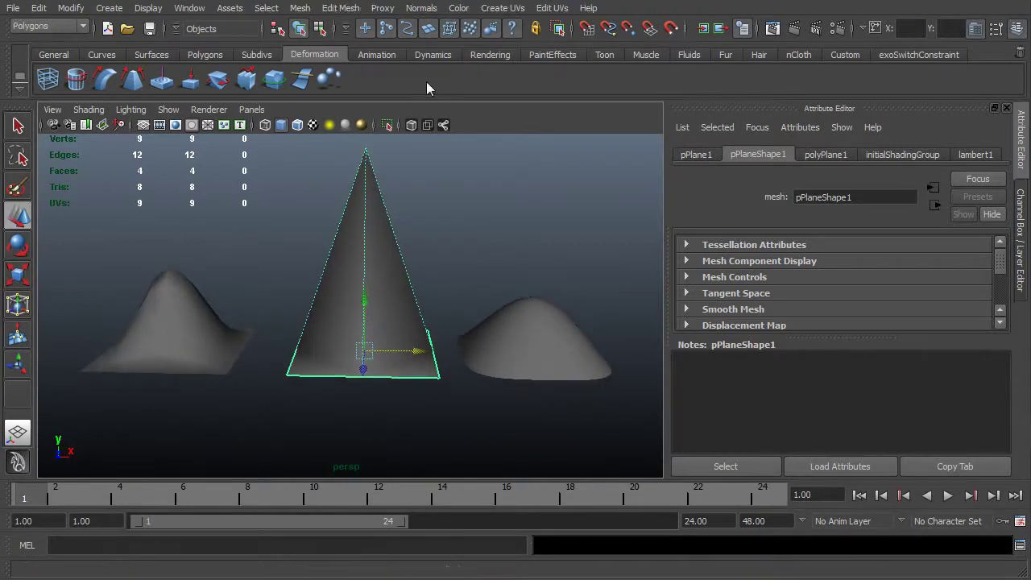
click(298, 8)
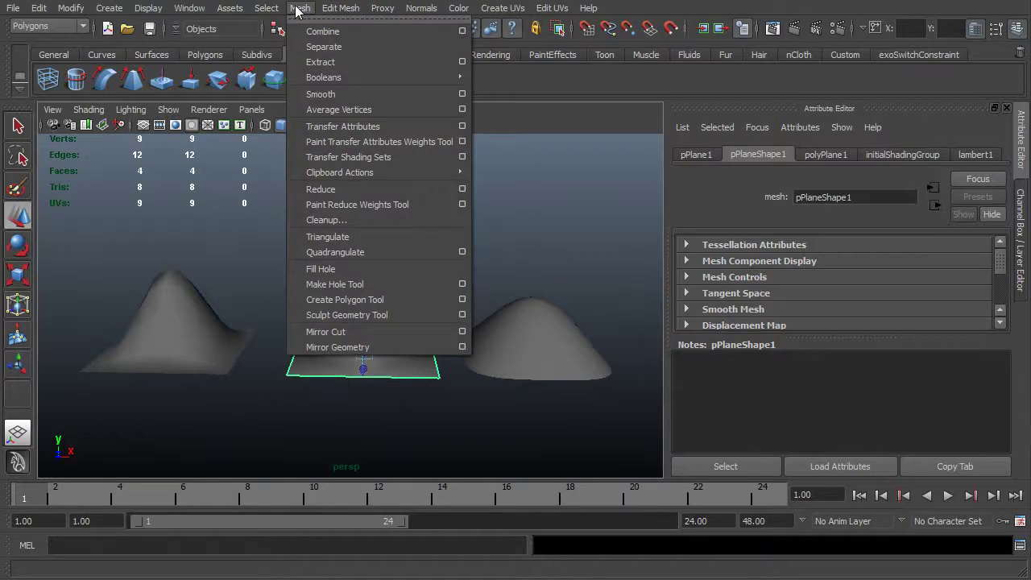
click(464, 94)
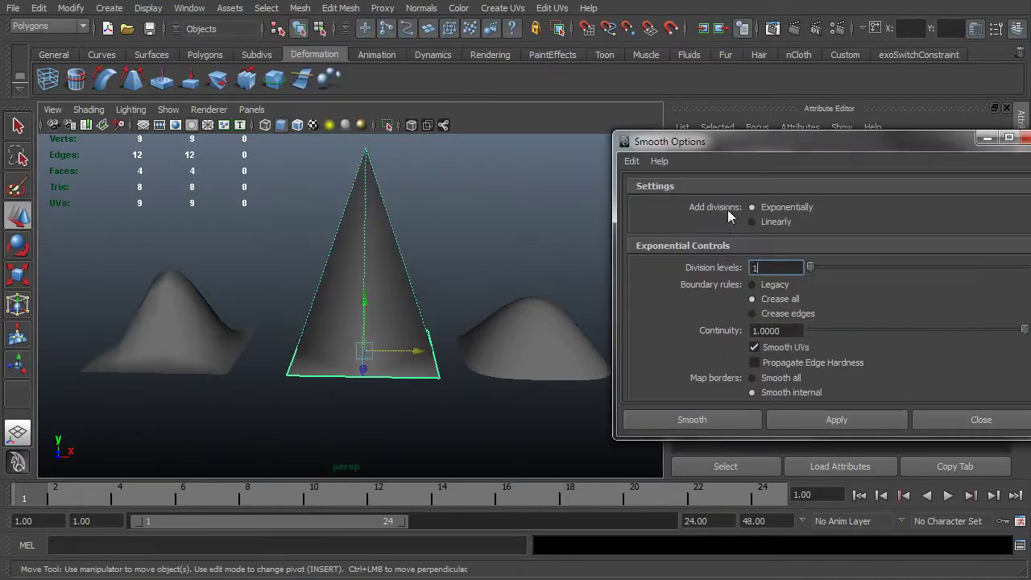
click(632, 161)
click(638, 187)
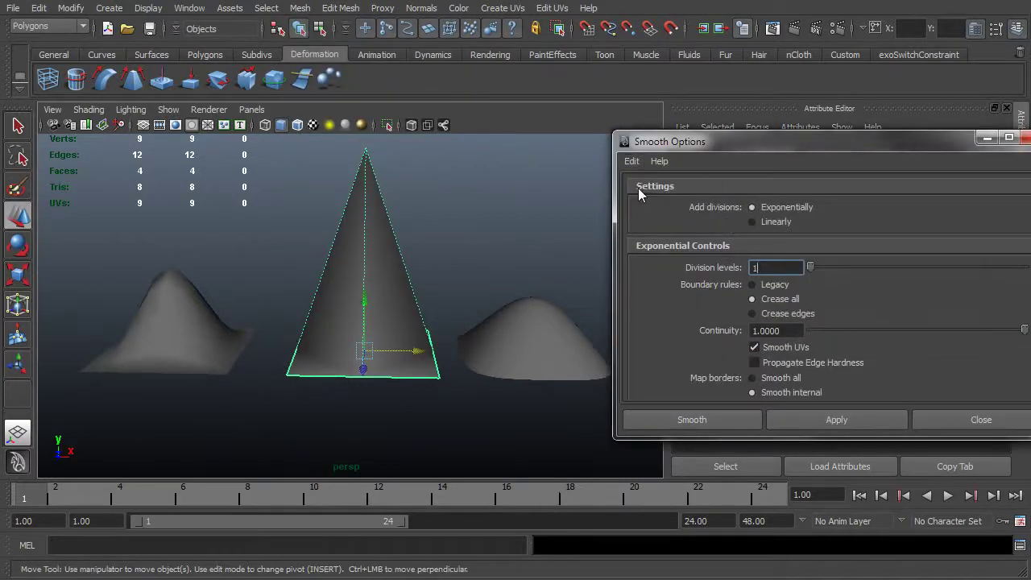
double_click(759, 269)
text(2)
click(704, 419)
click(434, 435)
mouse_move(434, 436)
alt+mouse_down()
mouse_move(522, 445)
mouse_move(380, 424)
mouse_move(439, 425)
alt+mouse_up()
click(431, 351)
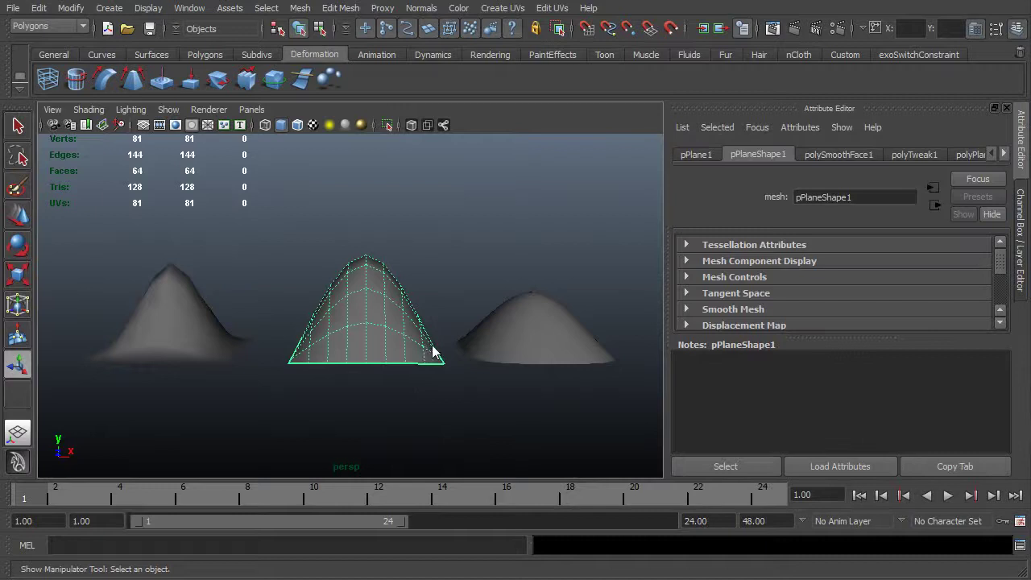
Undo the mesh smoothing on the polygon peak.
key(ctrl+z)
key(ctrl+z)
key(ctrl+z)
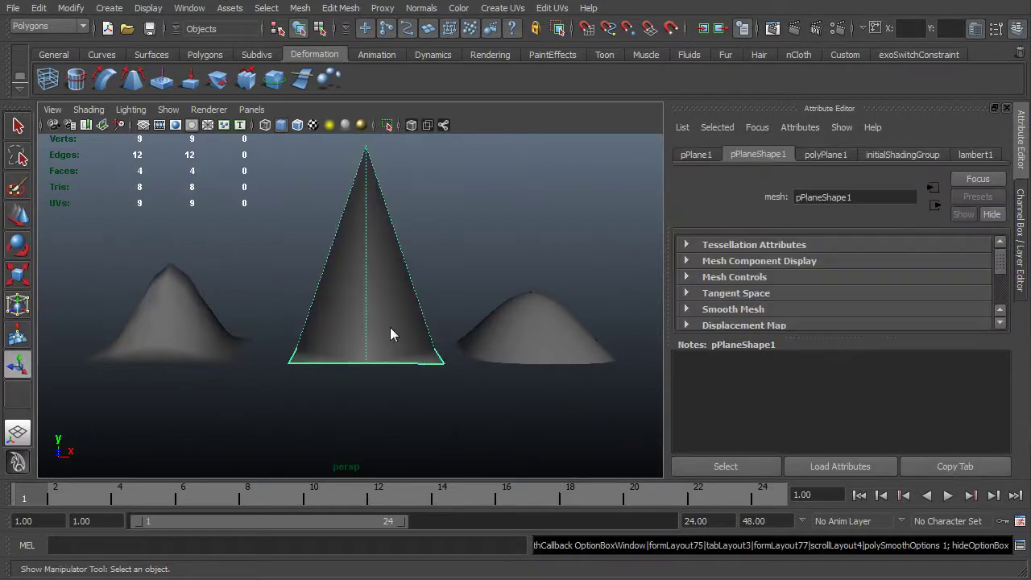
Preview the polygon peak smoothed inside its cage, and move the cage's tip vertex downward to lower the peak.
key(2)
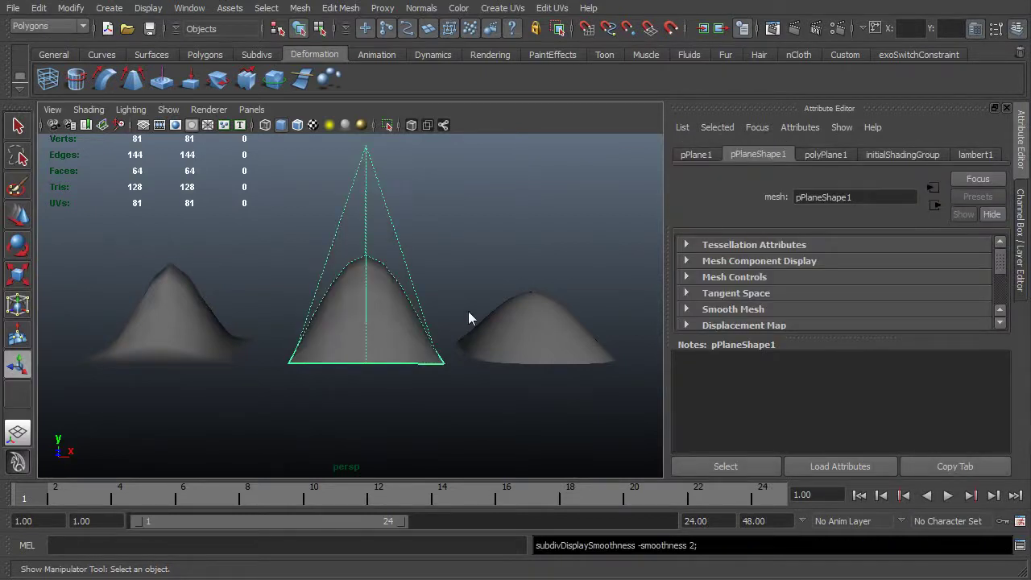
alt+drag(401, 321, 422, 322)
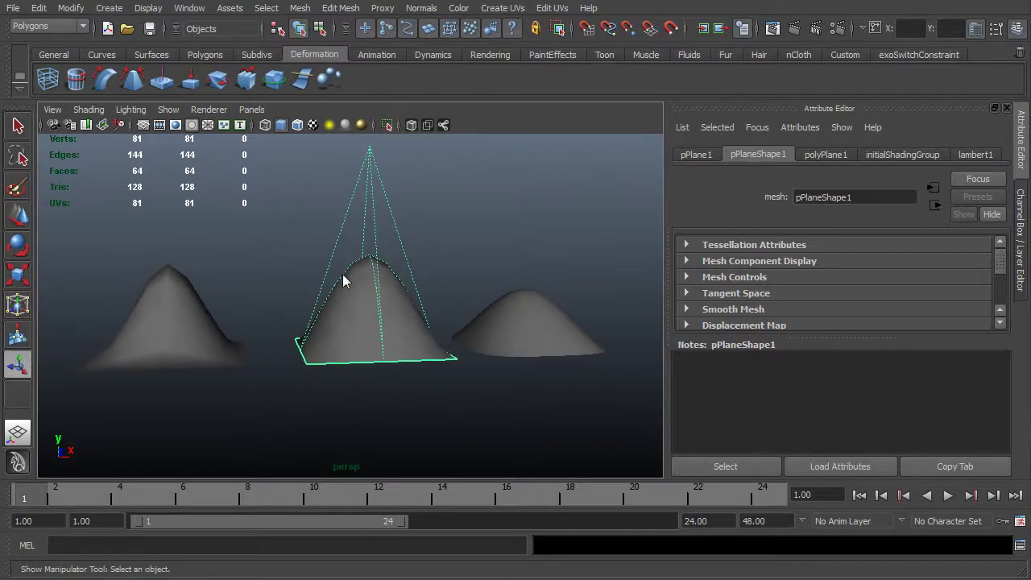
click(328, 165)
drag(389, 158, 357, 147)
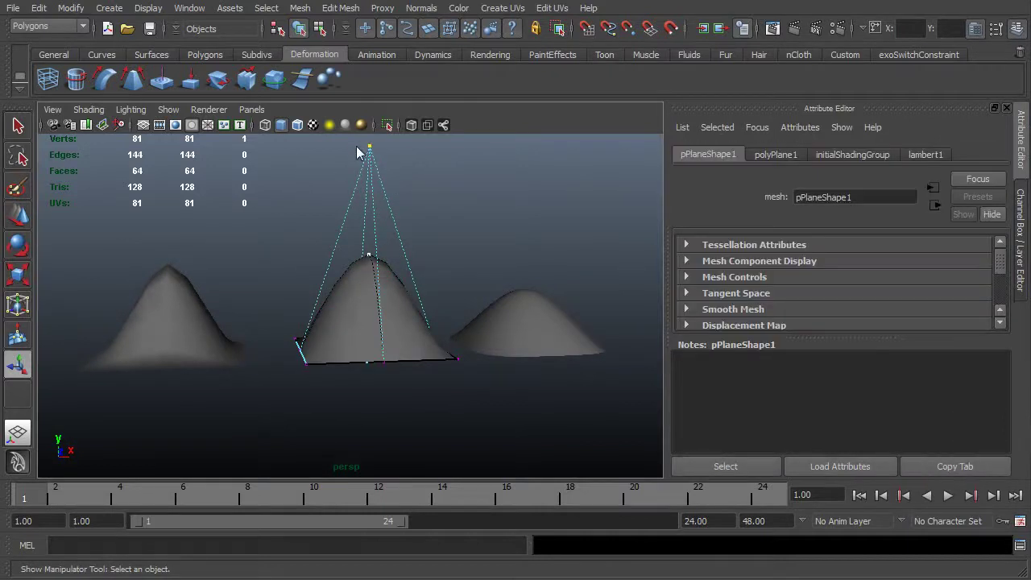
key(w)
alt+right_drag(390, 169, 370, 171)
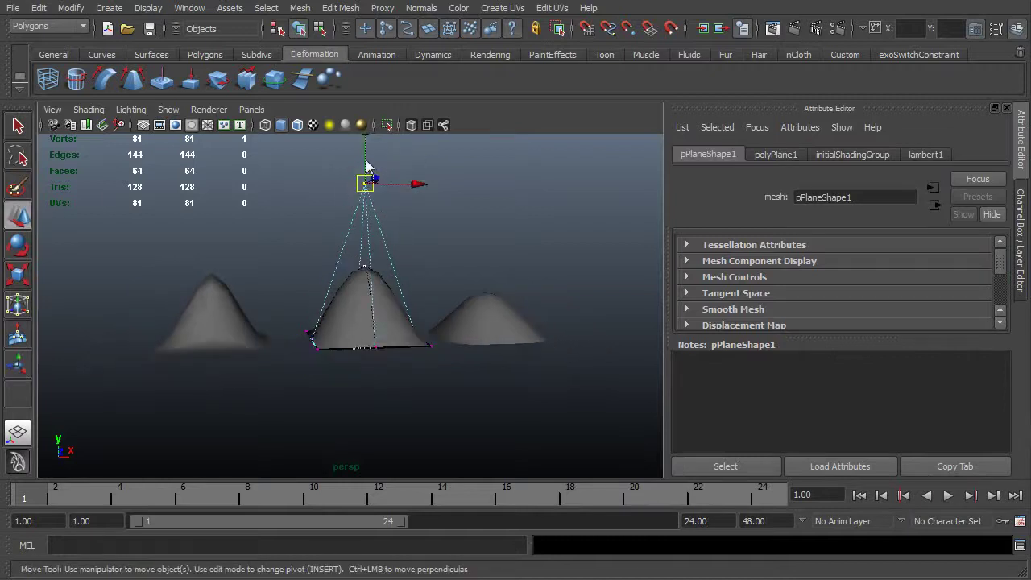
drag(369, 169, 375, 196)
Try moving the cage's tip vertex freely downward and sideways, and undo that move.
alt+drag(334, 326, 400, 323)
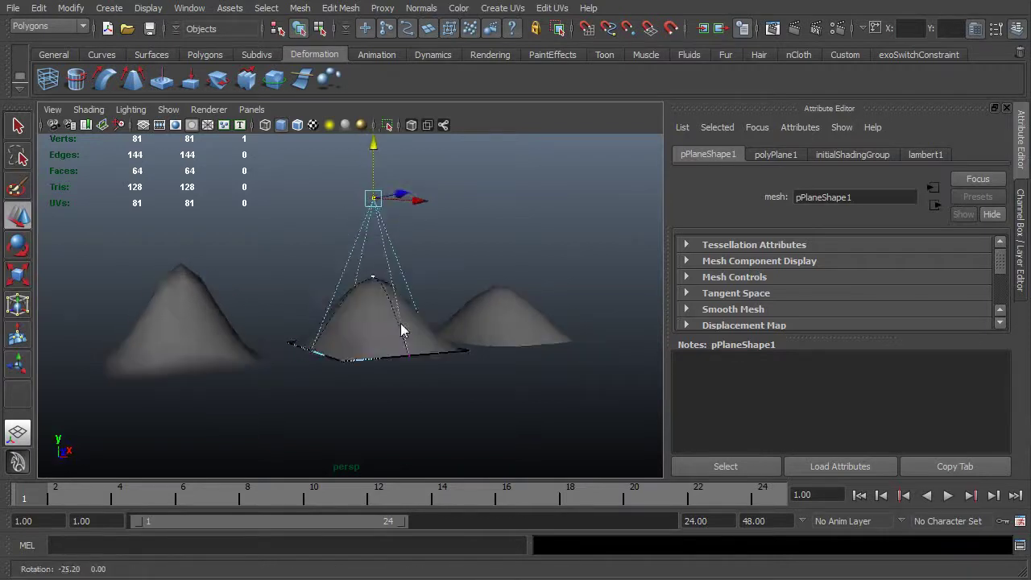
drag(379, 206, 375, 239)
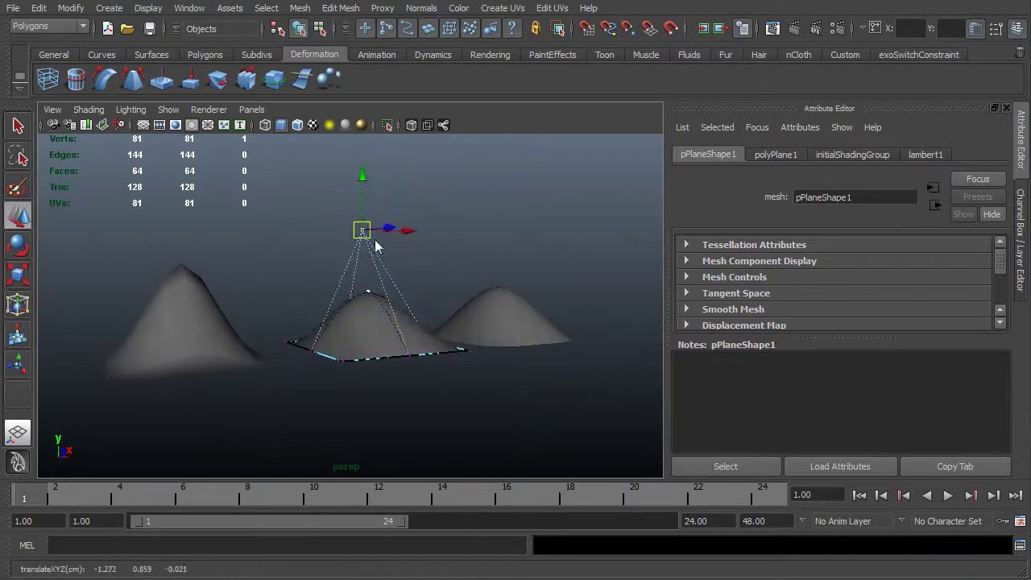
key(ctrl+z)
Select the NURBS peak for comparison, and return the polygon peak to its unsmoothed display.
alt+drag(426, 288, 260, 293)
click(166, 295)
alt+drag(165, 296, 279, 320)
alt+right_drag(309, 347, 480, 343)
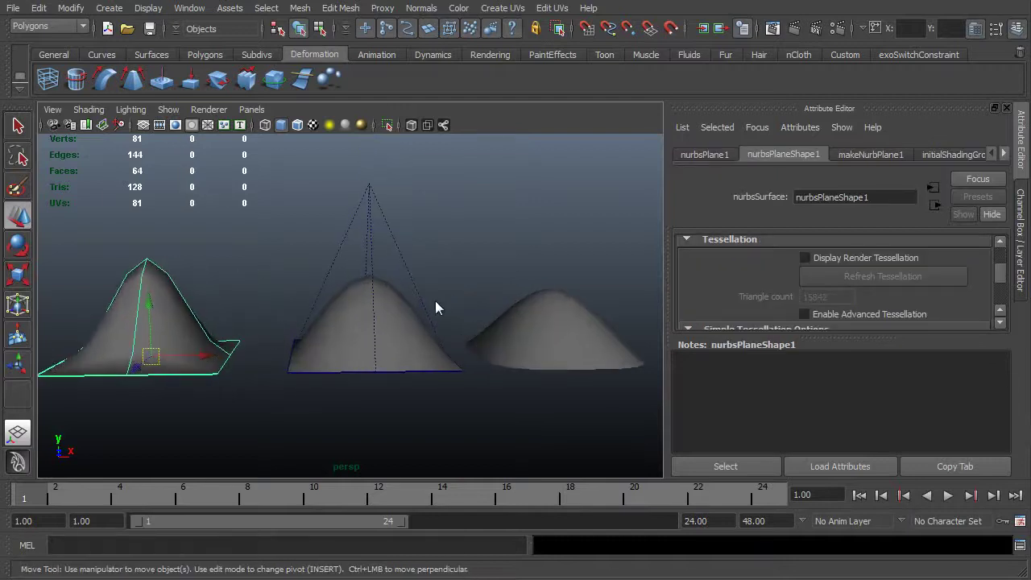
click(391, 320)
key(1)
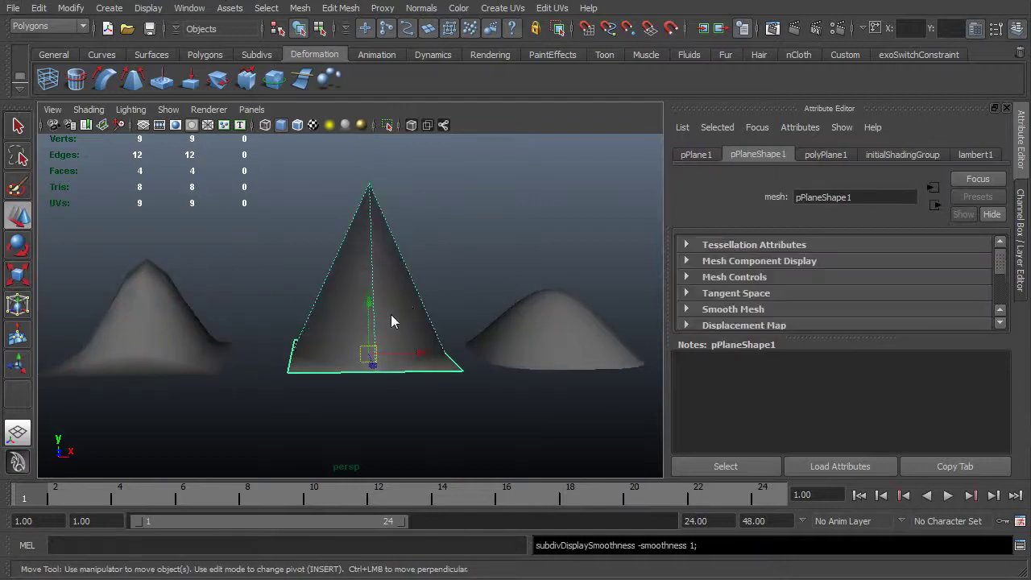
Preview the polygon peak smoothed, clear the selection, and compare it with the NURBS and subdiv peaks.
key(3)
alt+right_drag(392, 317, 389, 310)
alt+drag(390, 310, 270, 358)
click(300, 373)
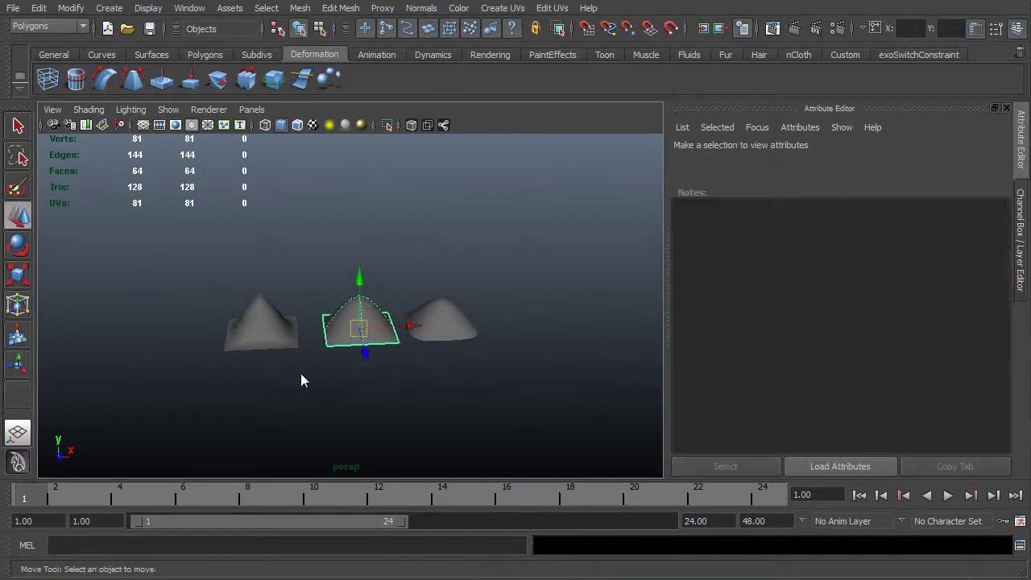
alt+right_drag(301, 373, 317, 388)
alt+drag(314, 391, 329, 378)
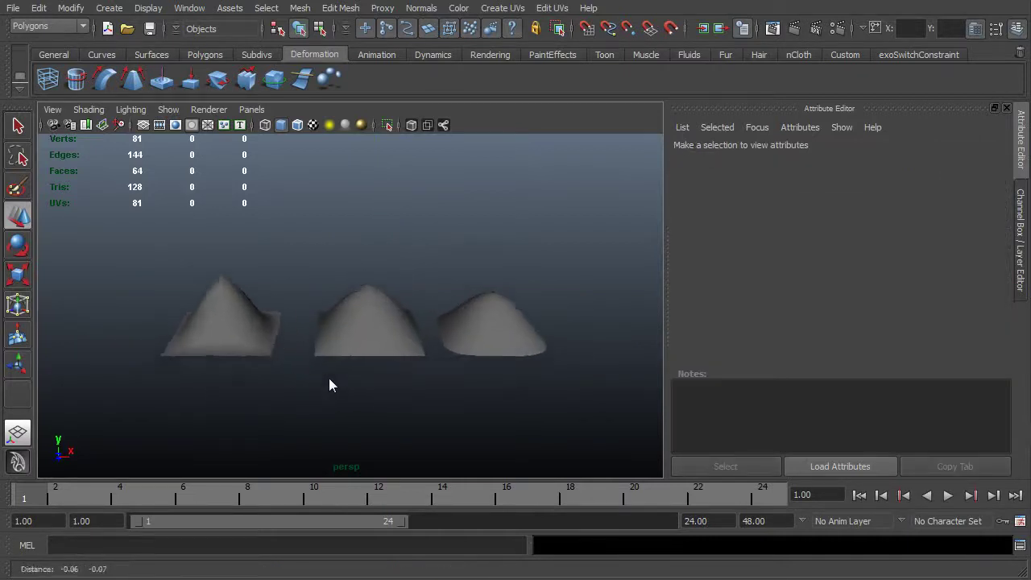
alt+right_drag(328, 377, 373, 374)
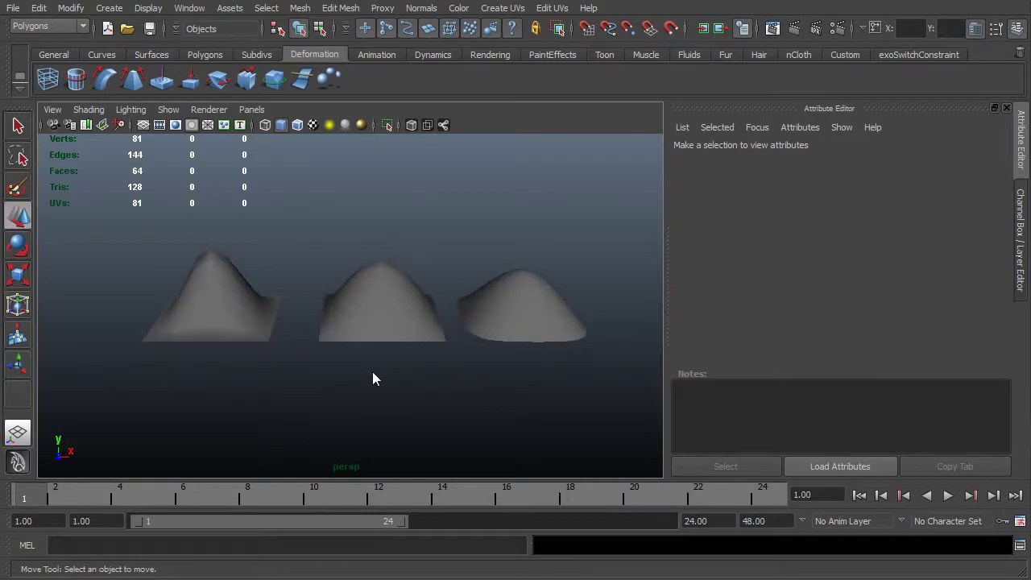
Select the smoothed polygon peak and switch to the Surfaces menu set.
click(390, 315)
alt+drag(390, 315, 386, 347)
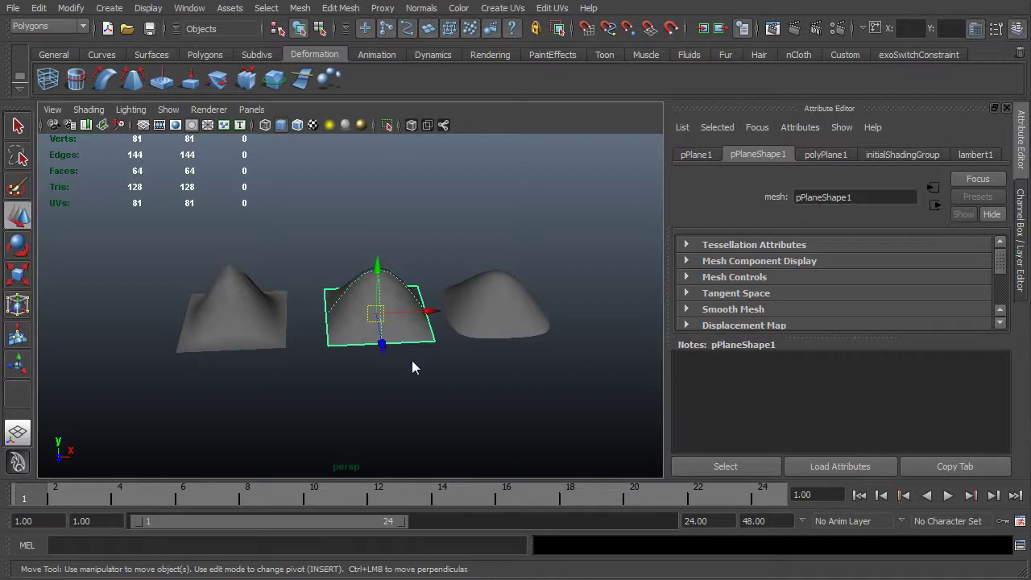
alt+drag(415, 371, 407, 371)
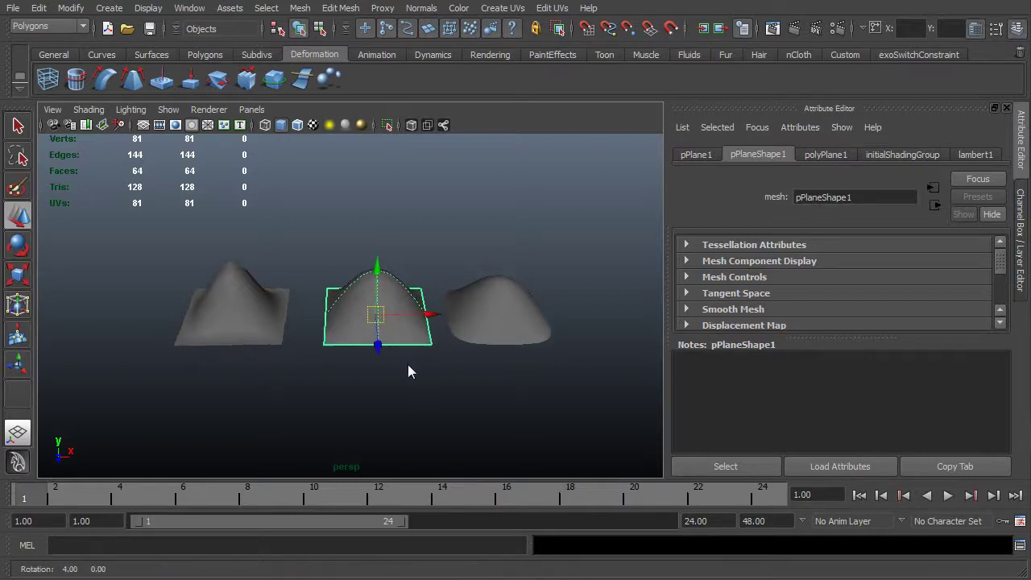
click(70, 27)
click(60, 54)
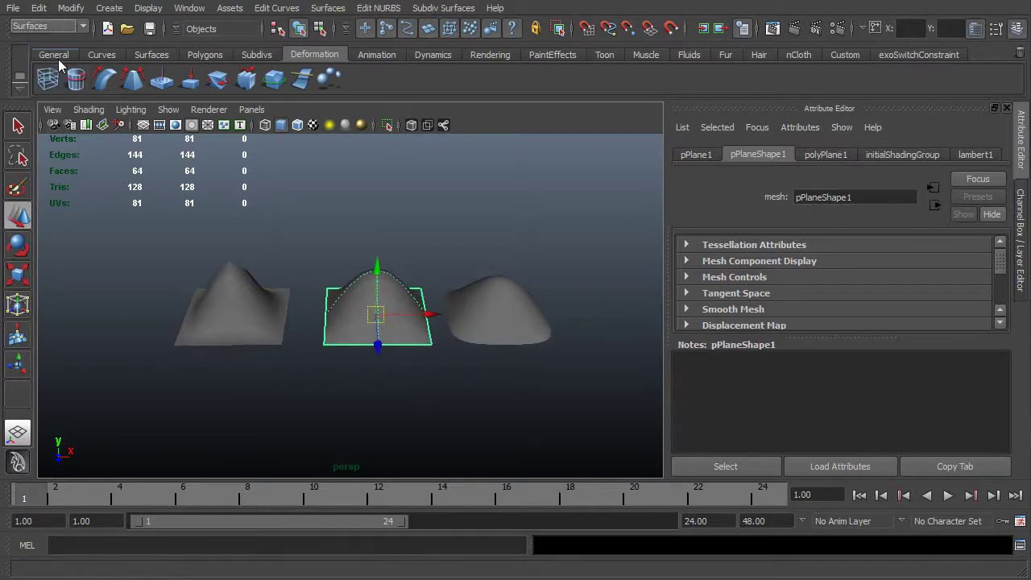
Examine the Loft options for output geometry, trying Polygons and returning to NURBS, and close them without lofting.
click(328, 10)
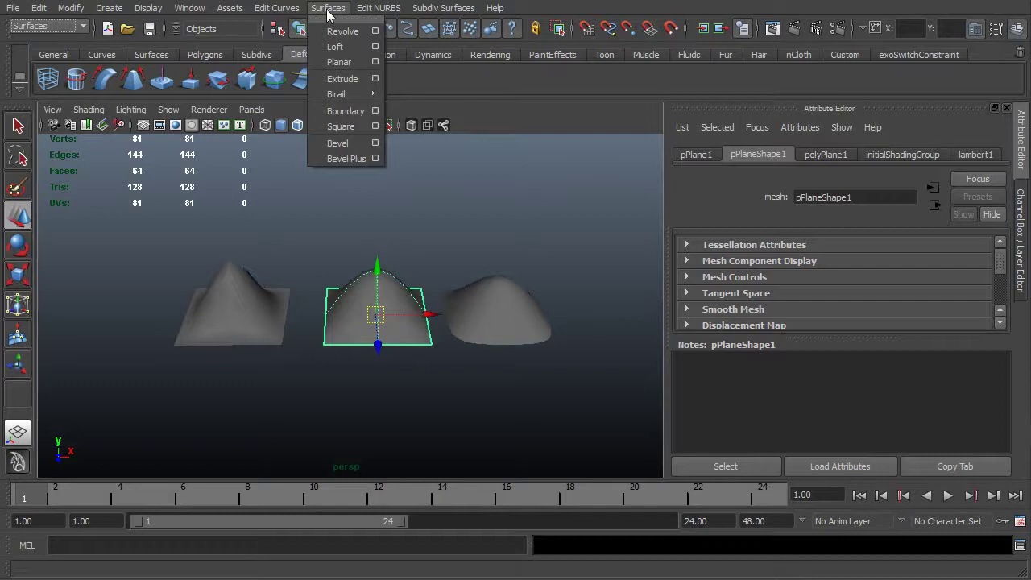
click(375, 48)
click(846, 274)
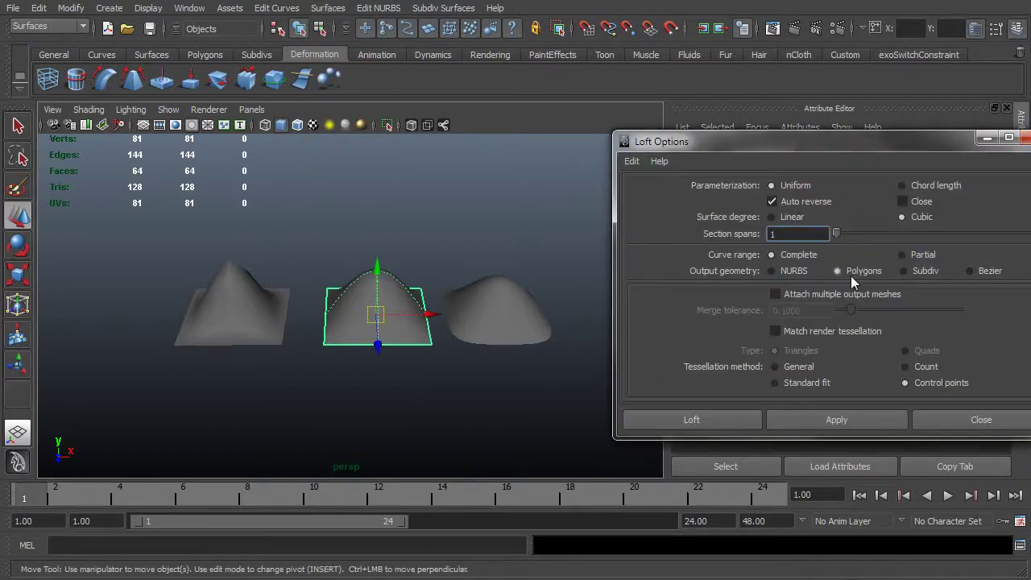
click(792, 273)
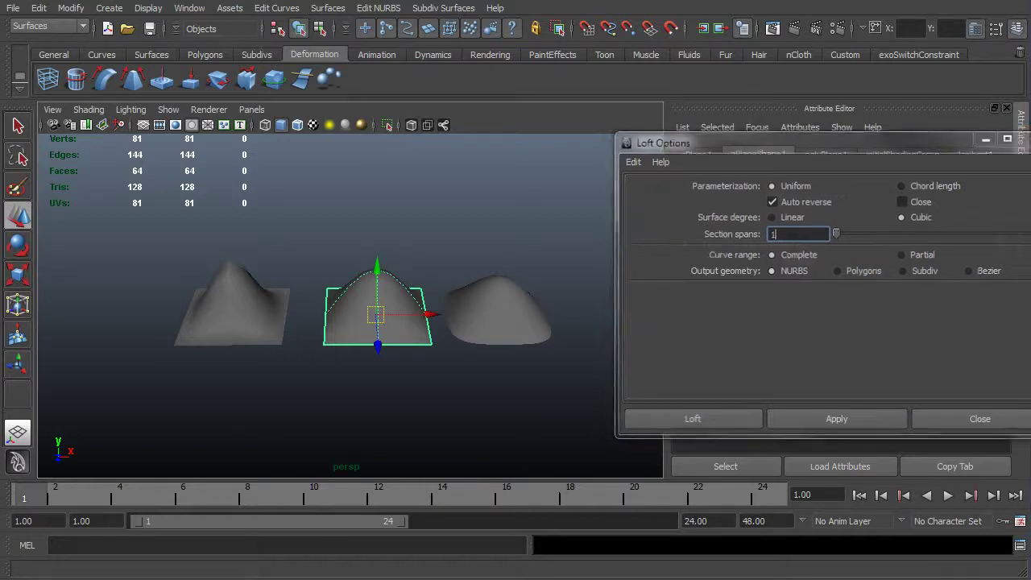
click(981, 419)
Convert the NURBS peak to polygons with reset conversion options and the Control points tessellation method.
click(223, 344)
alt+right_drag(255, 364, 312, 365)
alt+middle_drag(312, 365, 456, 362)
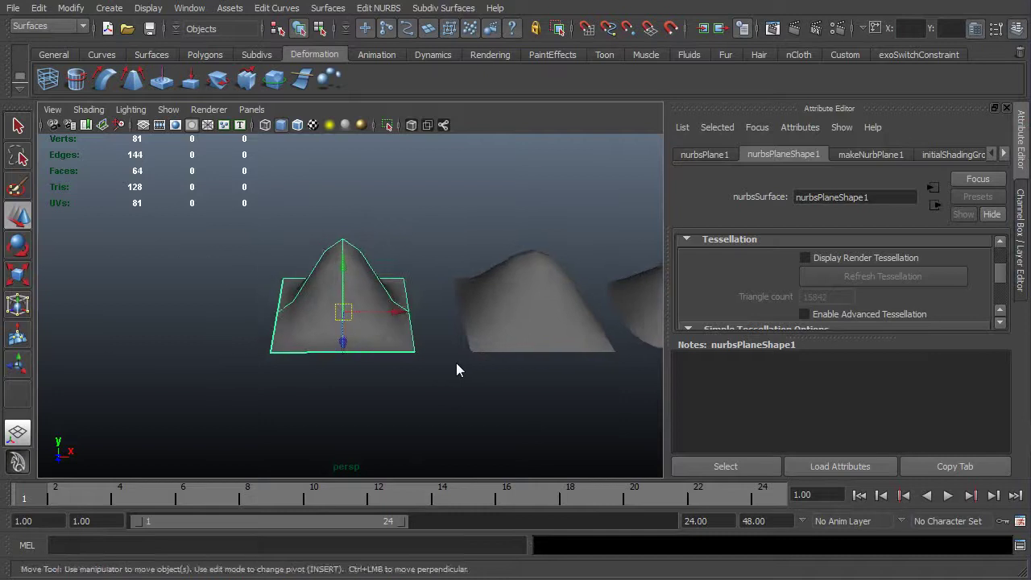
alt+right_drag(456, 363, 369, 359)
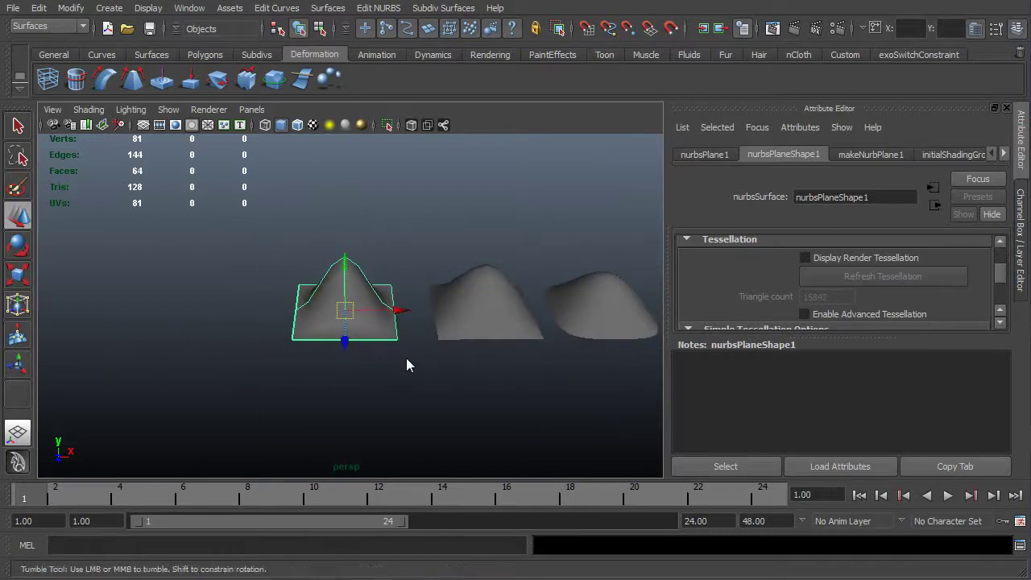
alt+drag(406, 365, 403, 381)
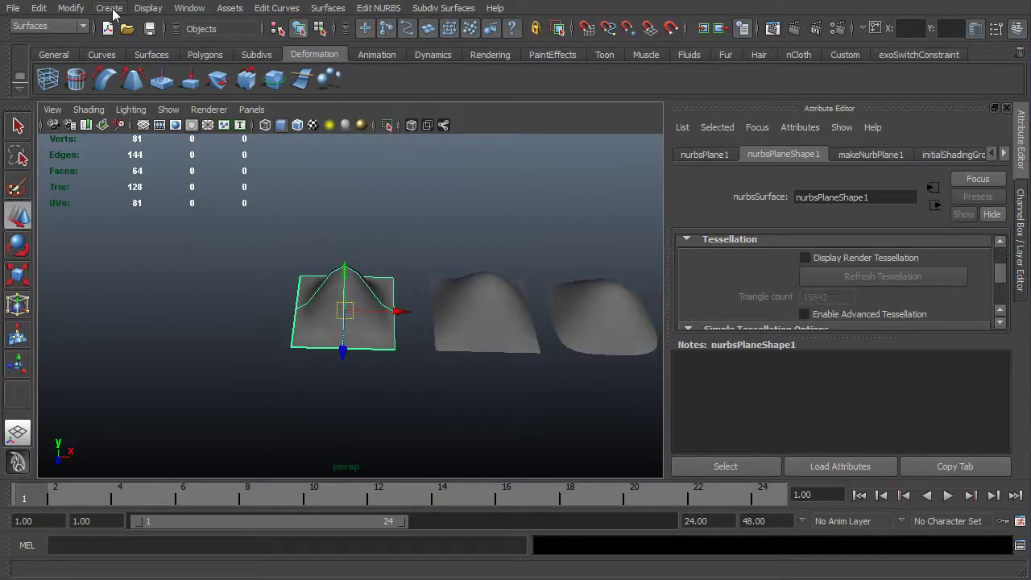
click(71, 8)
mouse_move(128, 253)
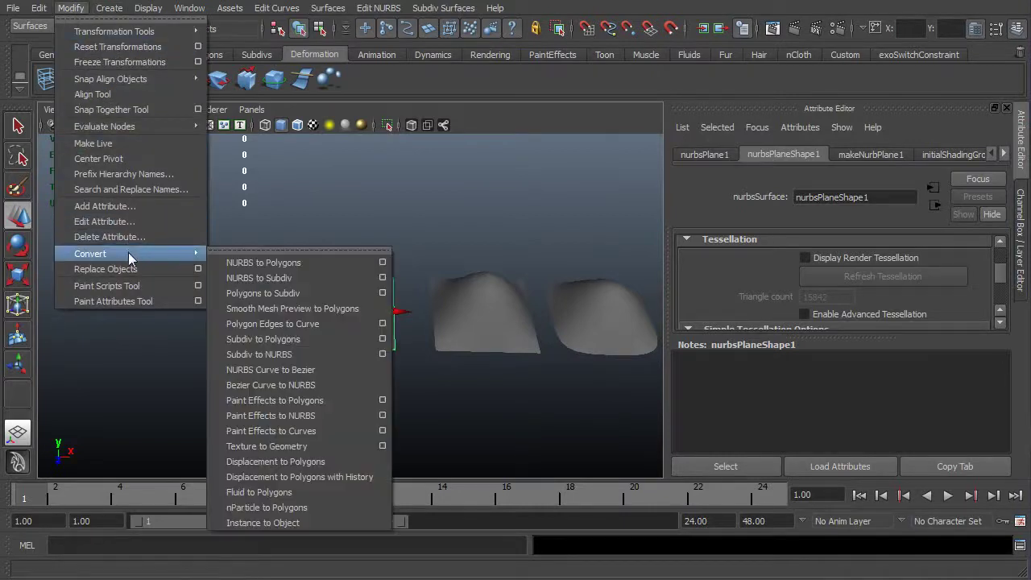
click(383, 264)
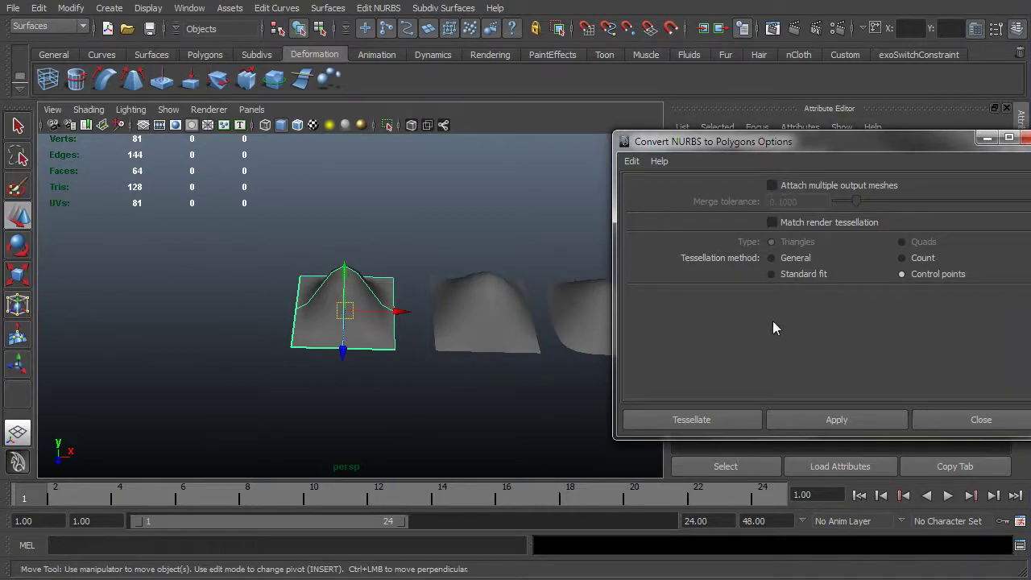
click(631, 162)
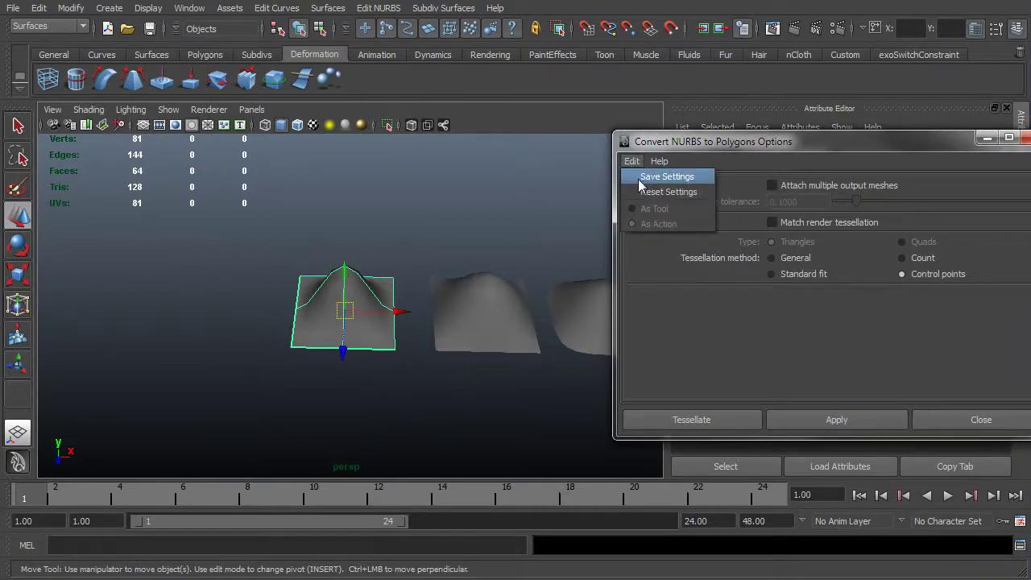
click(654, 191)
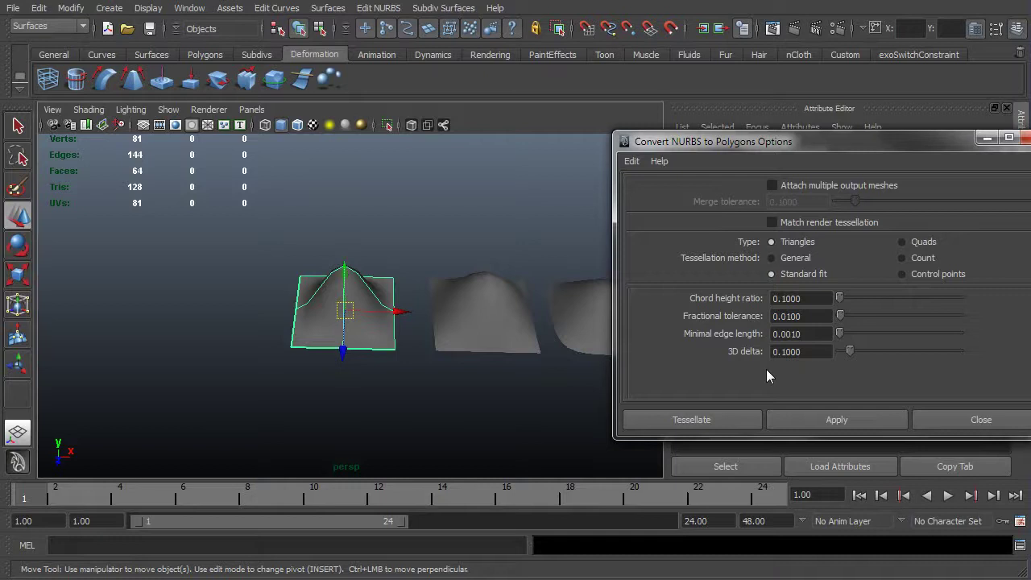
click(902, 275)
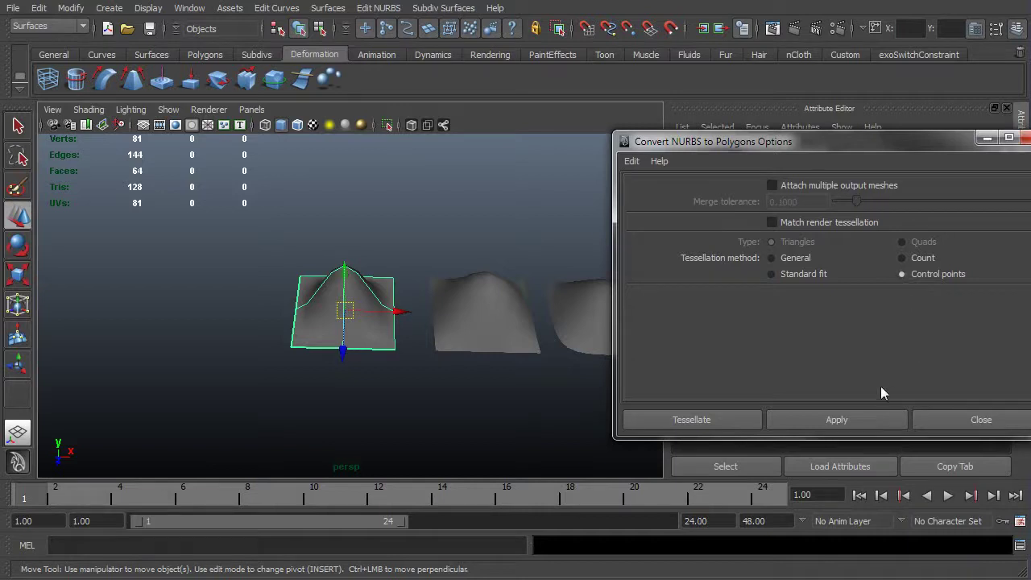
click(708, 420)
Move the converted polygon mesh along the X axis, clear of the NURBS peak, so they stand side by side.
alt+right_drag(567, 373, 429, 351)
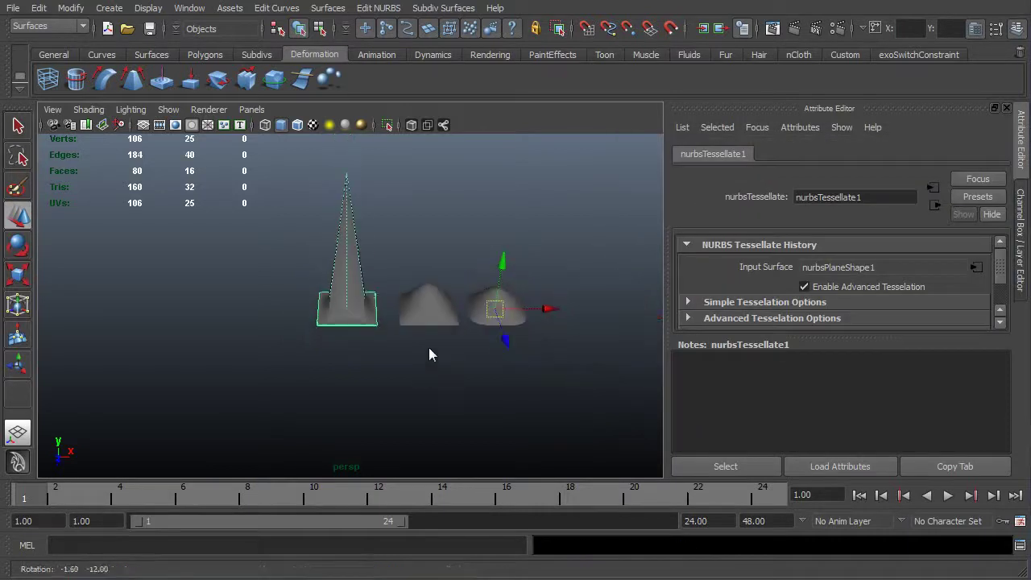
click(538, 313)
alt+drag(538, 316, 451, 412)
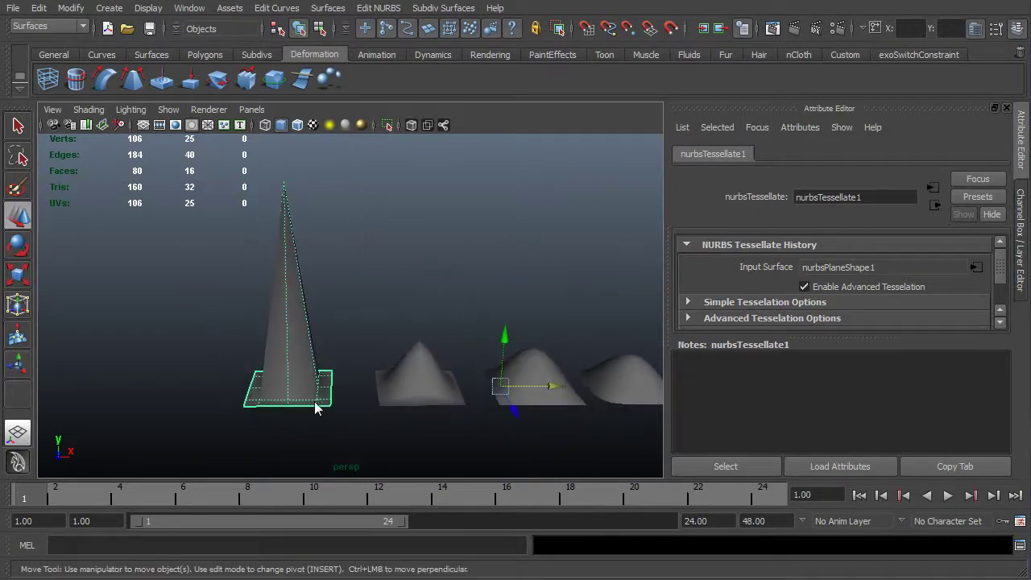
alt+middle_drag(315, 409, 389, 406)
alt+right_drag(390, 405, 342, 397)
alt+drag(341, 397, 359, 399)
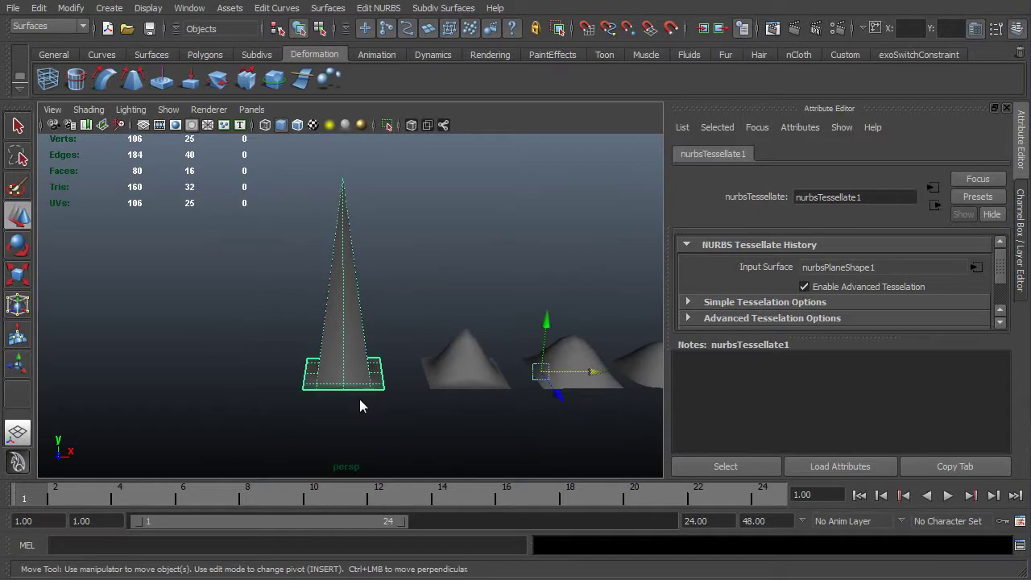
Preview the converted polygon mesh smoothed.
key(3)
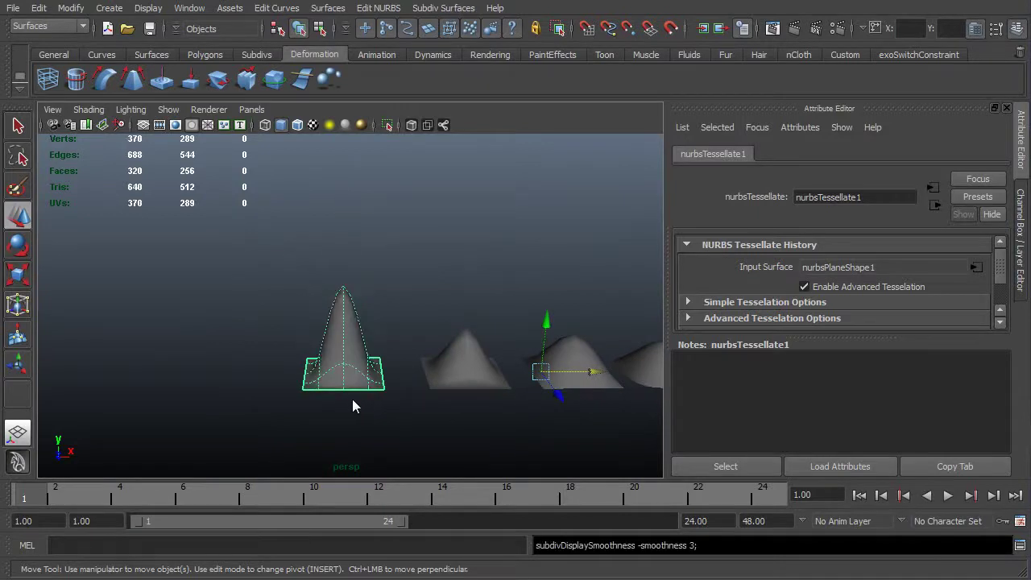
alt+drag(352, 399, 425, 357)
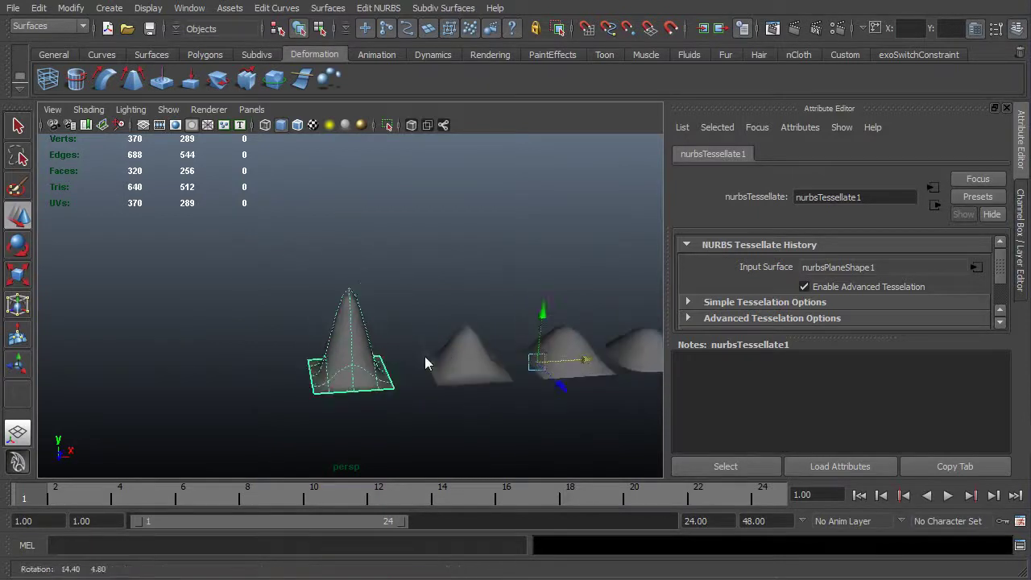
alt+right_drag(424, 356, 482, 316)
Move the converted mesh's tip vertex downward until its peak is about as high as the NURBS peak.
right_click(327, 259)
right_drag(327, 259, 258, 257)
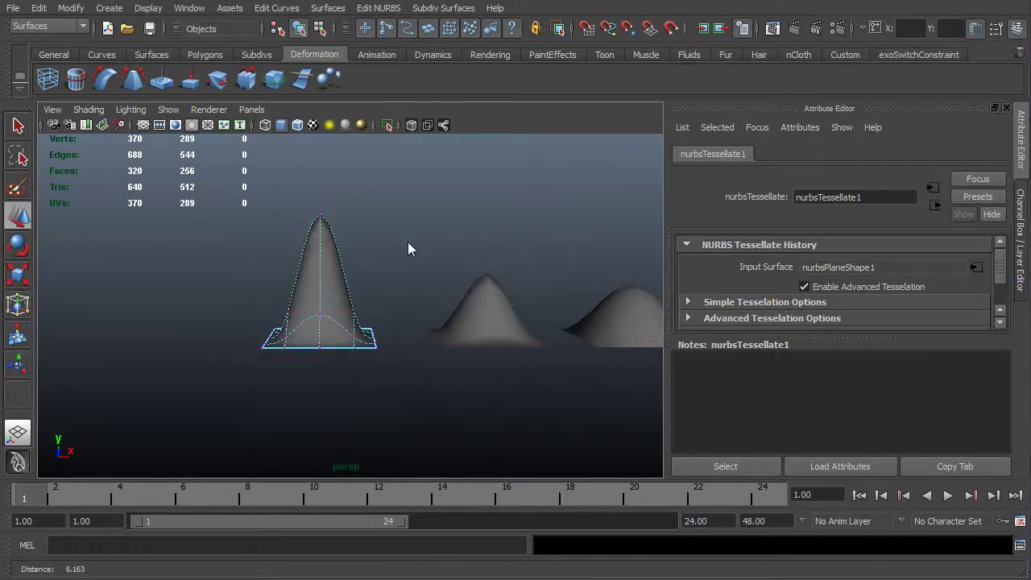
drag(300, 211, 346, 236)
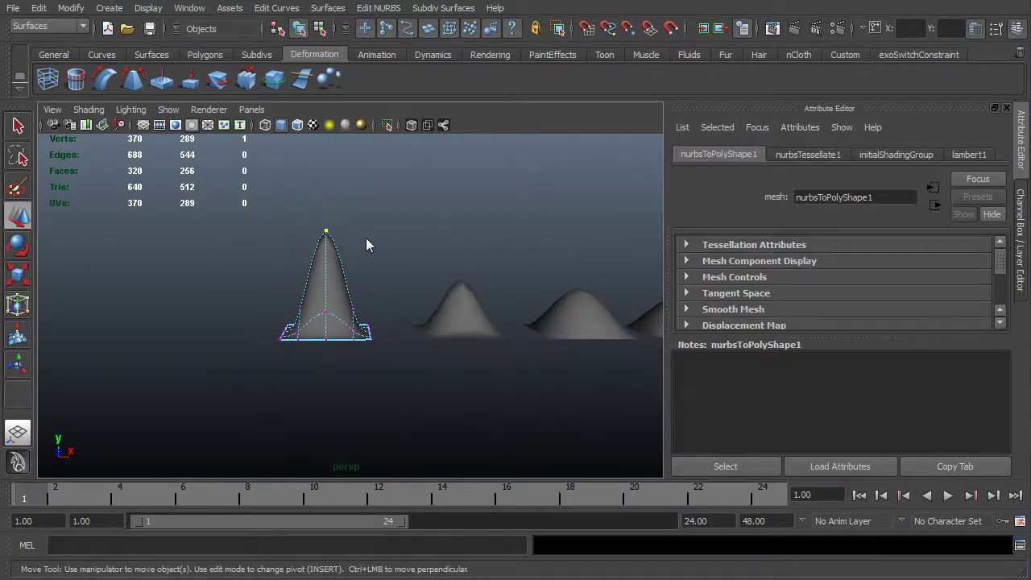
alt+right_drag(366, 238, 354, 171)
drag(336, 158, 335, 233)
alt+right_drag(276, 286, 534, 300)
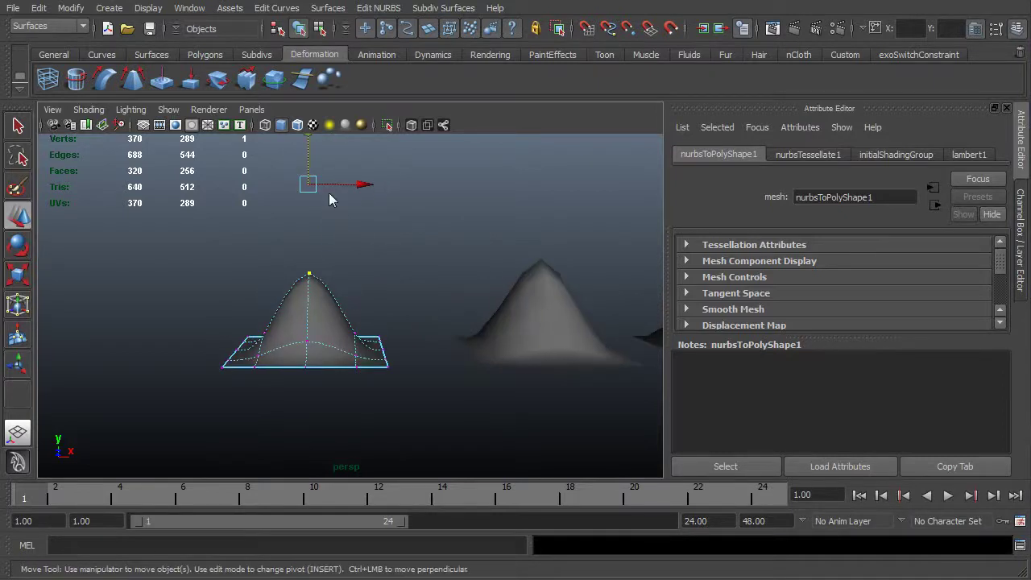
drag(311, 172, 312, 140)
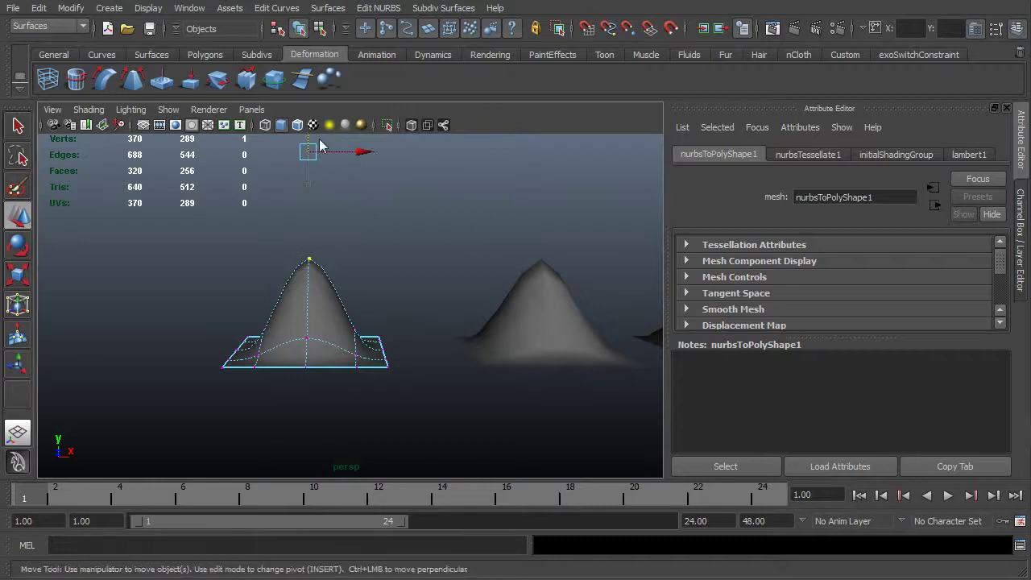
Return to object selection and compare the converted mesh with the NURBS peak from several angles.
key(F8)
click(564, 330)
alt+drag(564, 331, 330, 338)
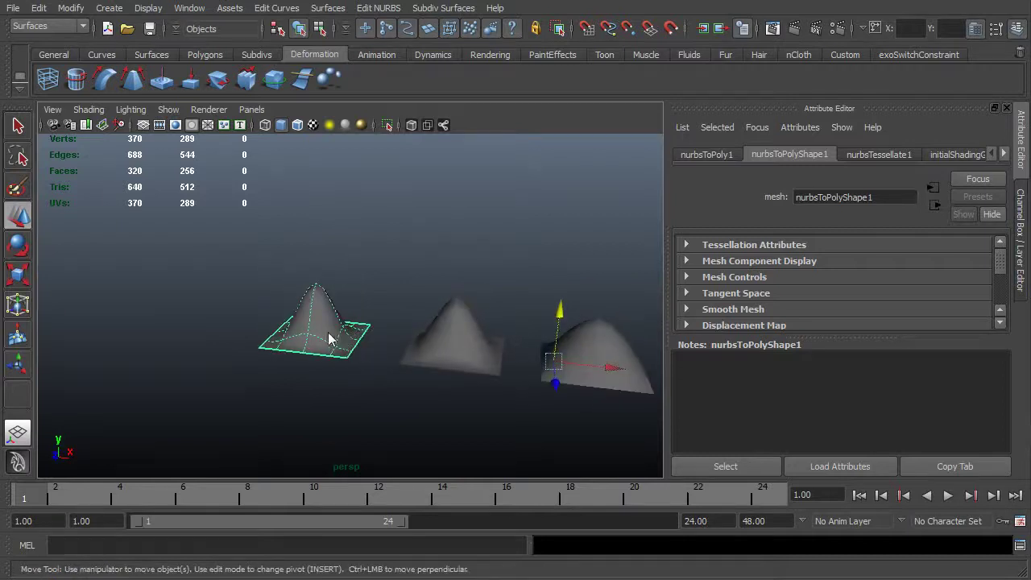
click(459, 346)
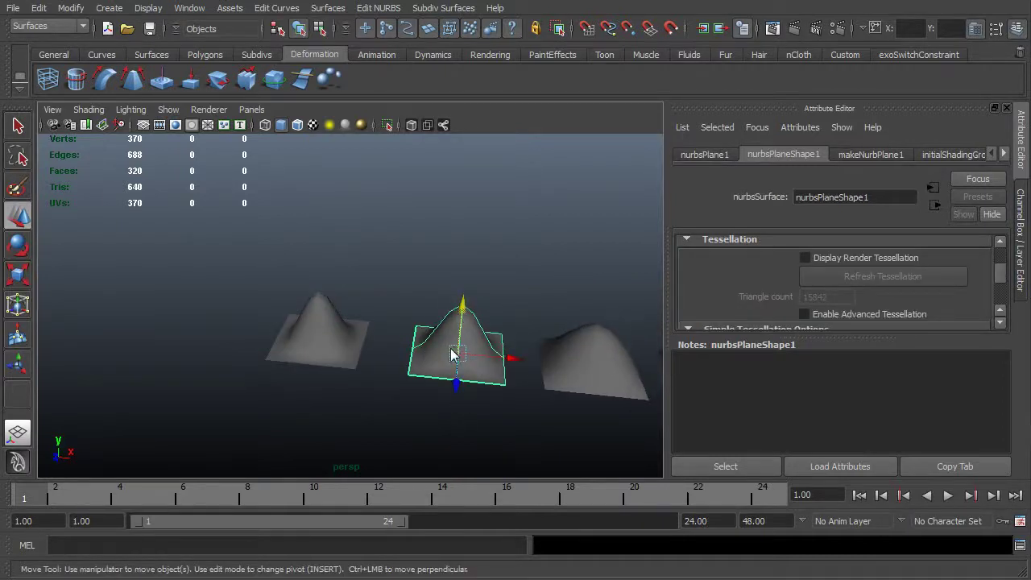
click(345, 337)
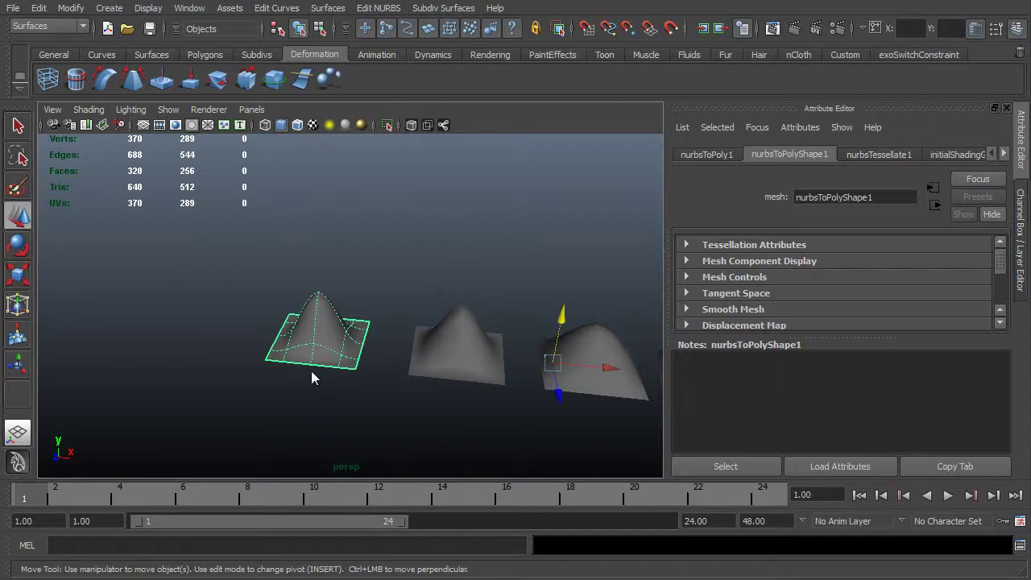
alt+drag(345, 337, 335, 338)
alt+right_drag(335, 339, 274, 317)
scroll(329, 322, up, 5)
alt+drag(295, 325, 427, 322)
alt+right_drag(427, 328, 492, 345)
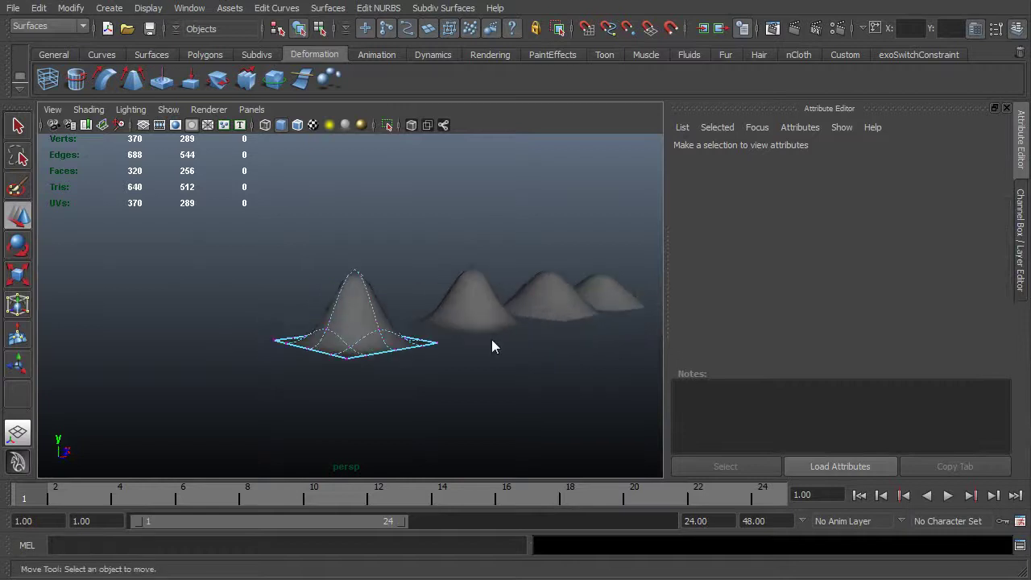
Display the NURBS peak's control vertices beside the converted mesh for comparison, then return to object selection and deselect everything.
alt+drag(492, 345, 382, 349)
alt+drag(338, 269, 317, 339)
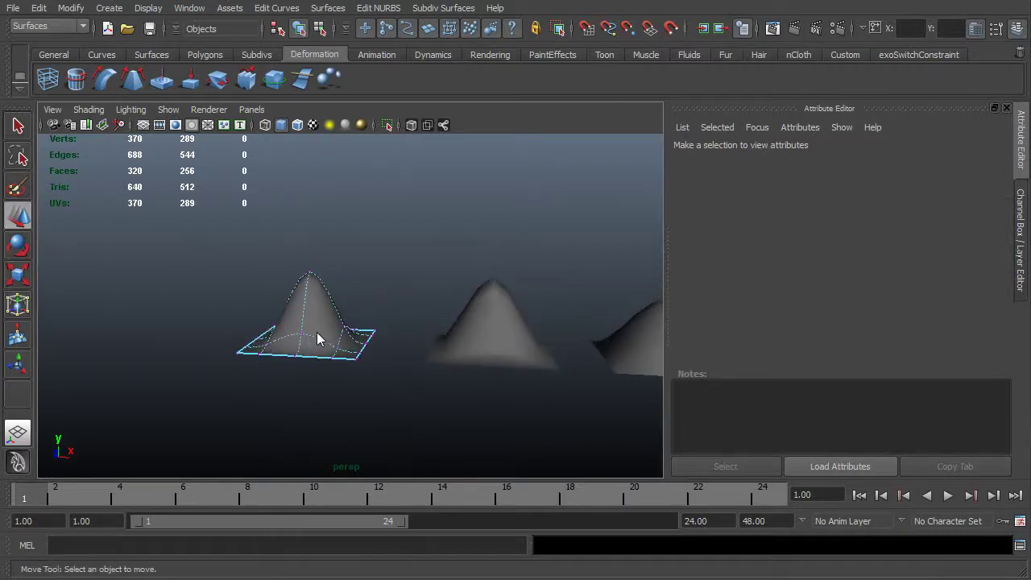
right_drag(475, 323, 413, 324)
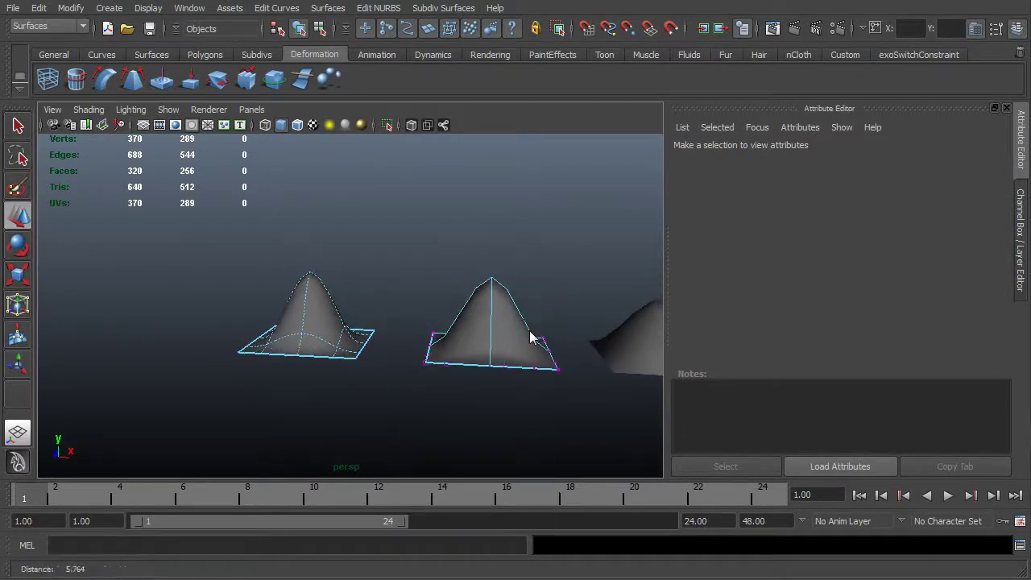
mouse_move(452, 342)
alt+mouse_down()
mouse_move(478, 345)
mouse_move(465, 396)
mouse_move(485, 338)
mouse_move(431, 348)
alt+mouse_up()
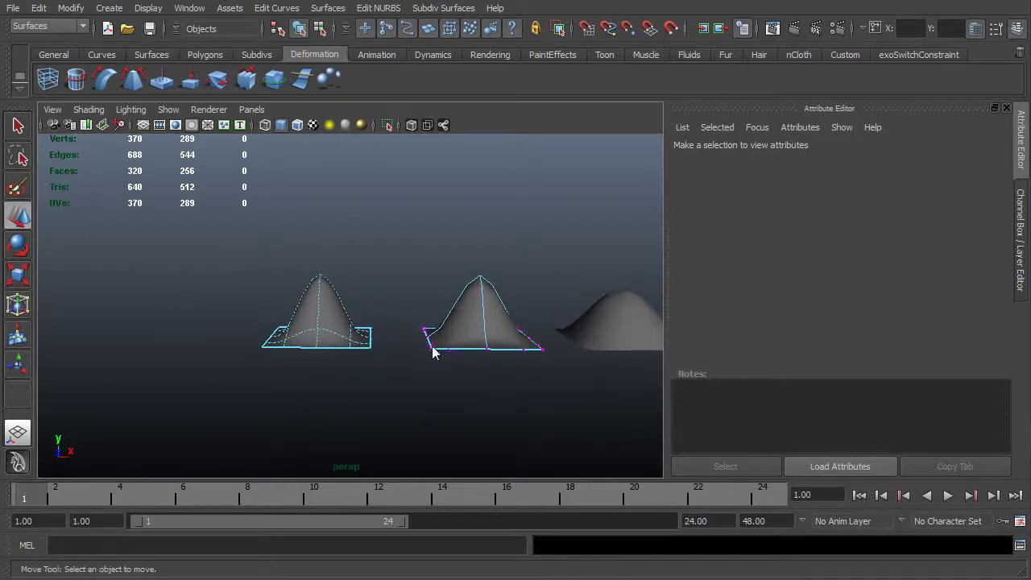
click(433, 348)
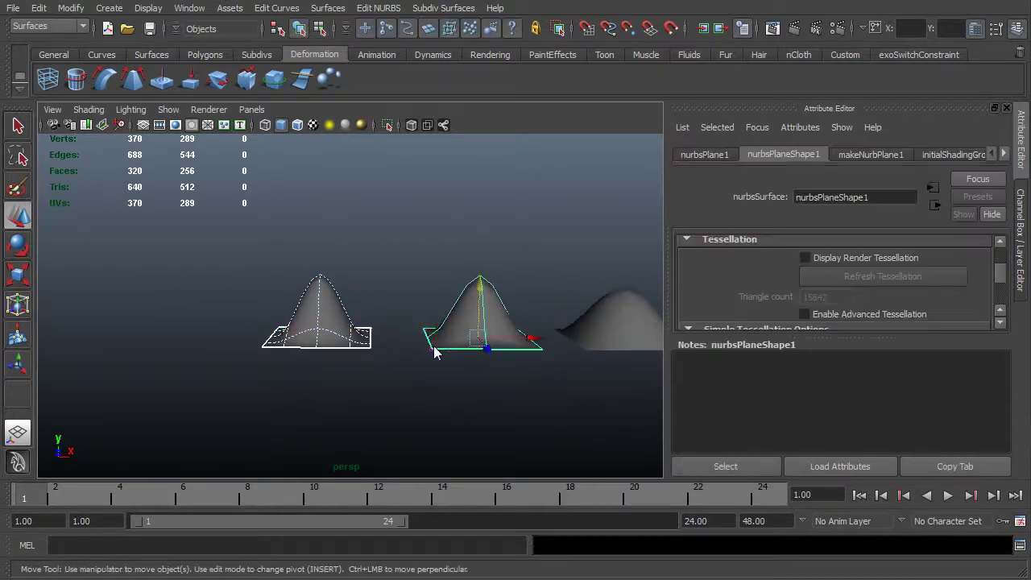
click(406, 272)
Select the converted polygon peak and open the list of surface creation commands.
scroll(422, 326, down, 3)
alt+drag(421, 325, 353, 356)
click(242, 277)
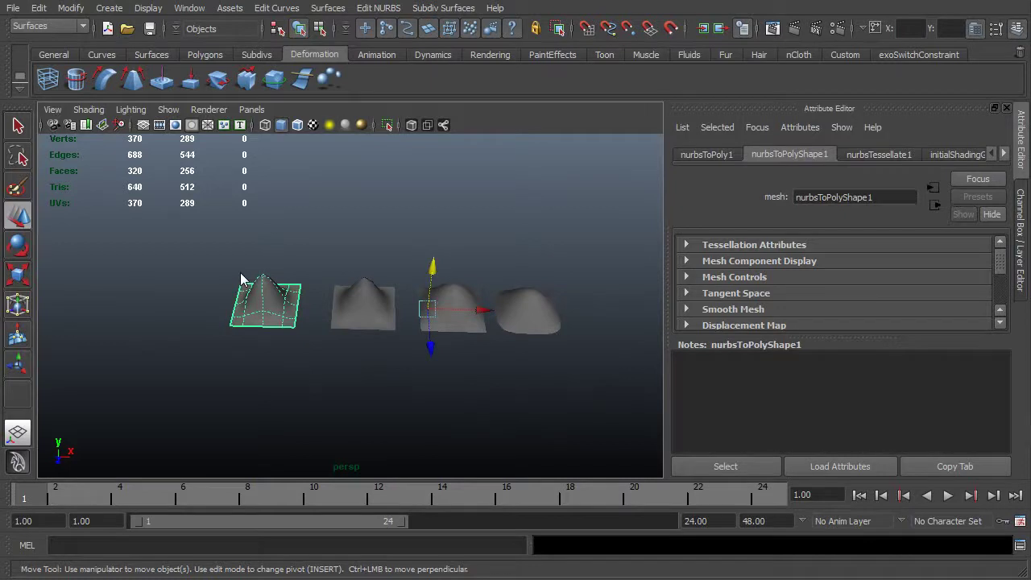
click(321, 10)
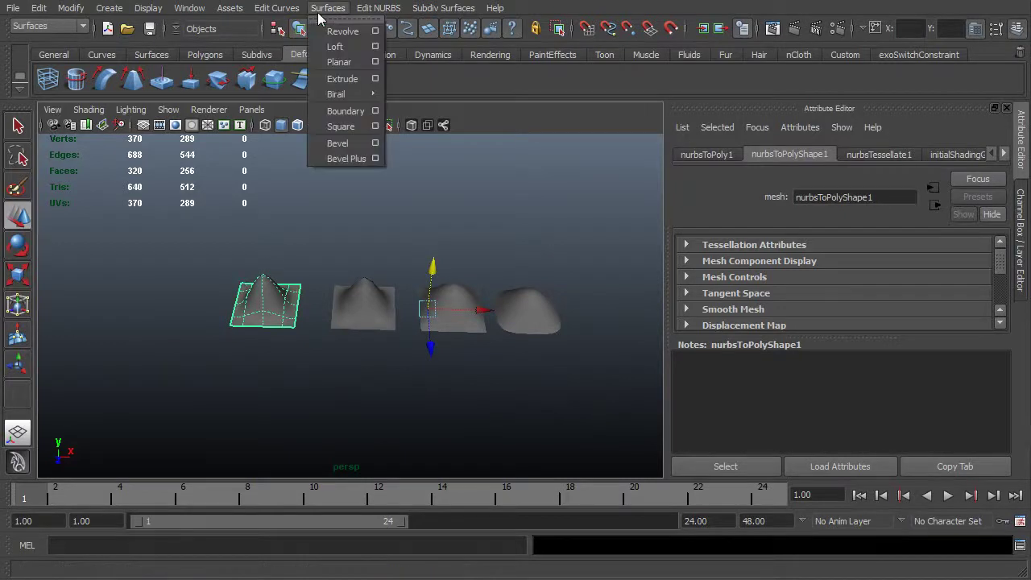